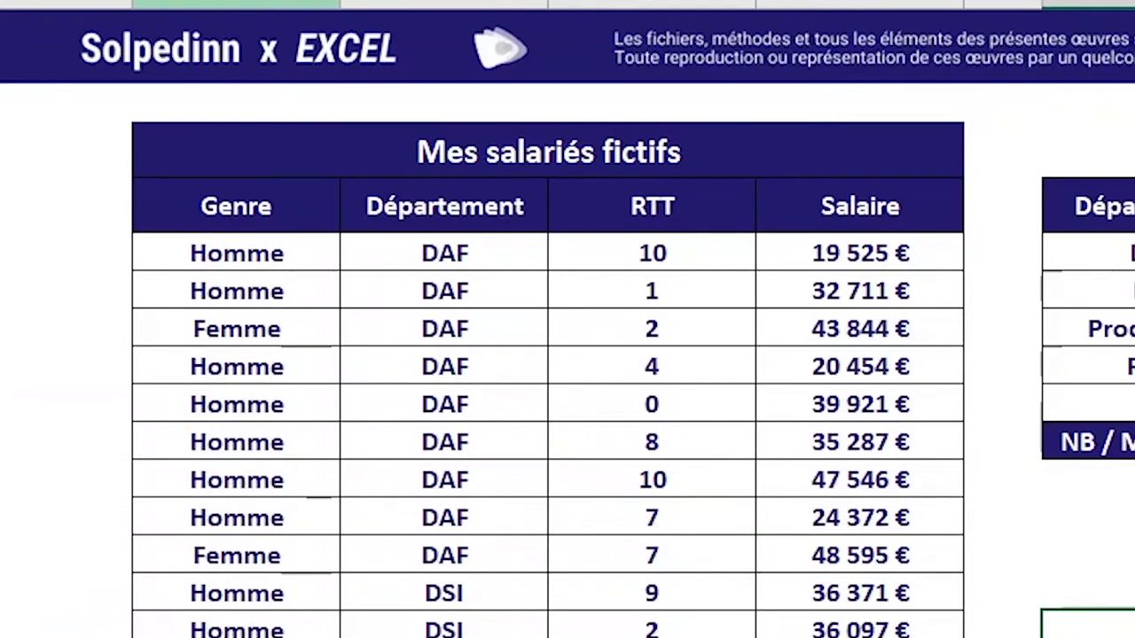
Highlight the Genre, Département, RTT and Salaire columns and the DAF rows to present the data.
{"action": "left_click", "coordinate": [235, 5]}
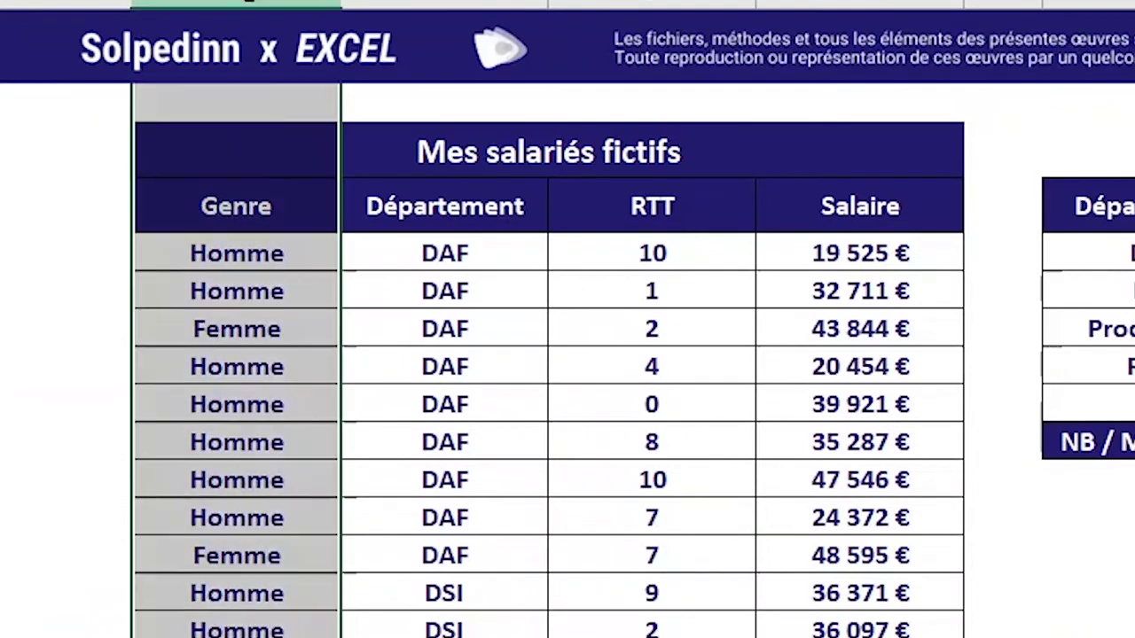
{"action": "left_click", "coordinate": [417, 3]}
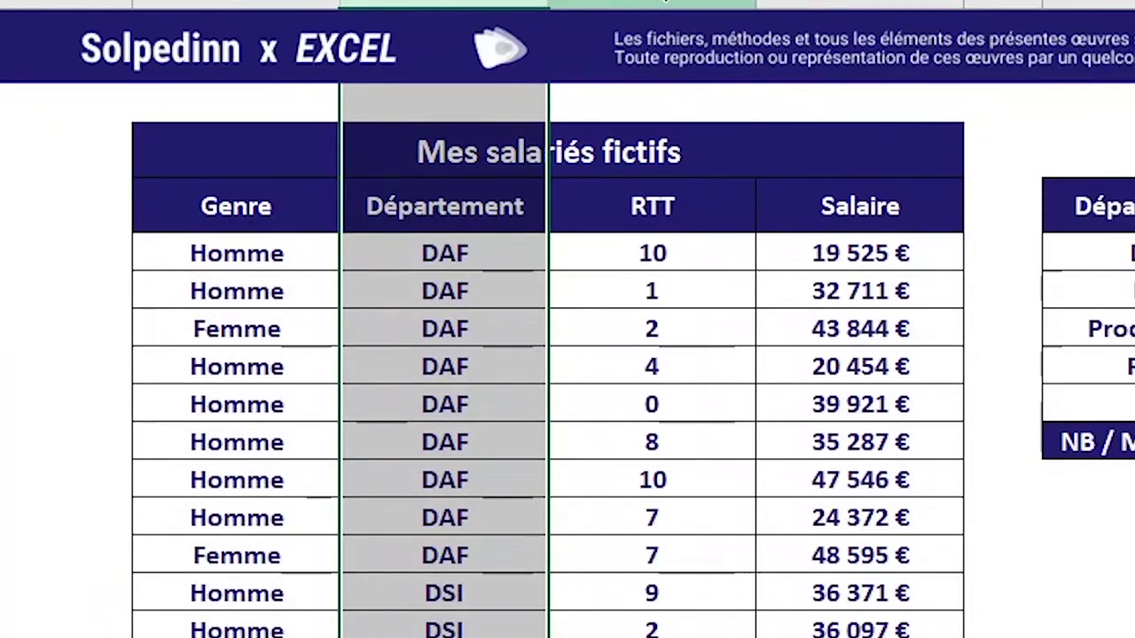
{"action": "left_click", "coordinate": [656, 4]}
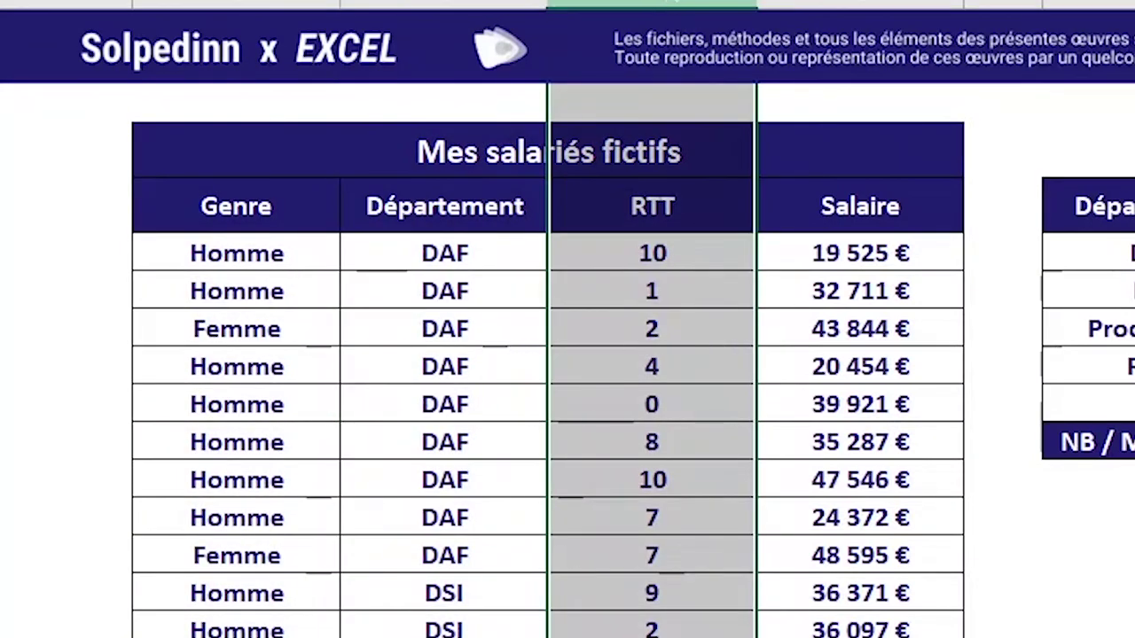
{"action": "left_click", "coordinate": [870, 4]}
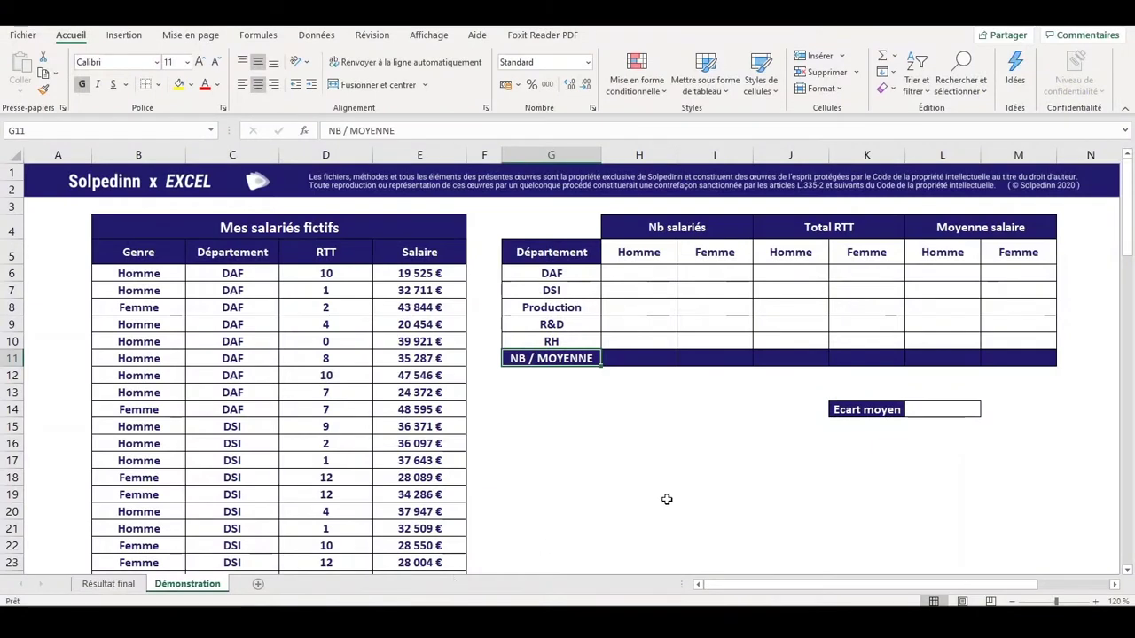
{"action": "left_click", "coordinate": [666, 499]}
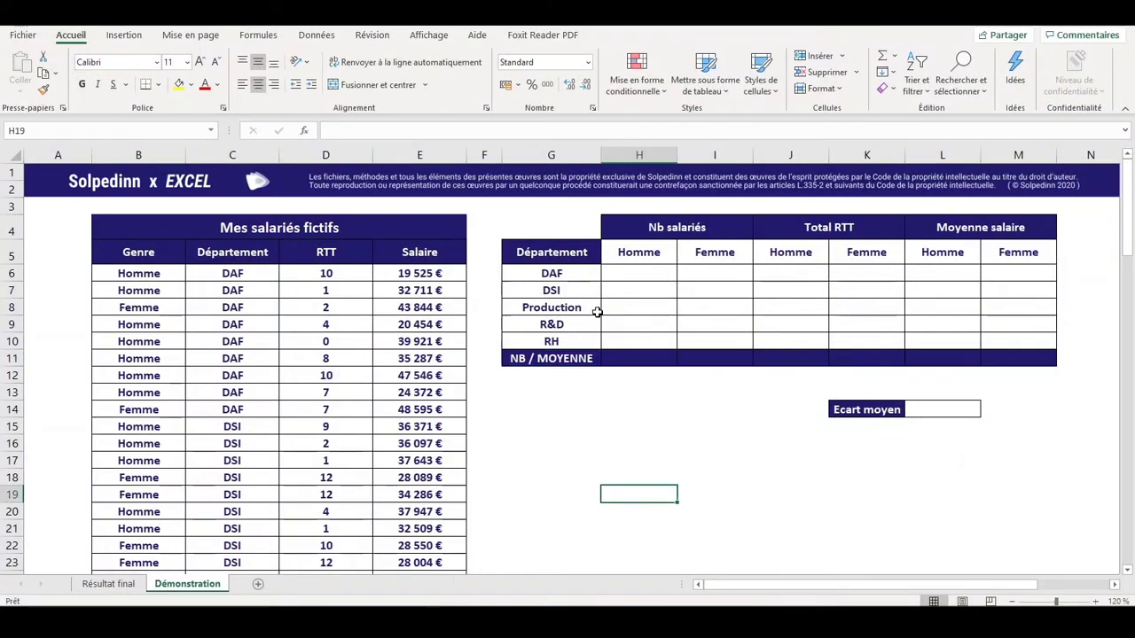
{"action": "left_click", "coordinate": [551, 275]}
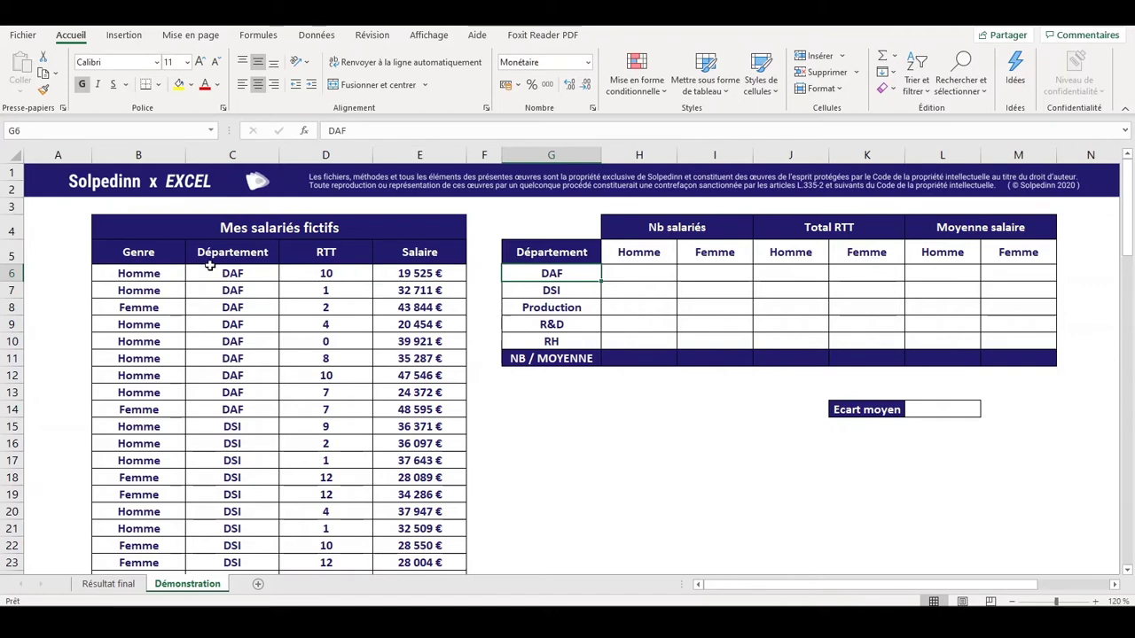
{"action": "left_click_drag", "start_coordinate": [149, 270], "coordinate": [251, 417]}
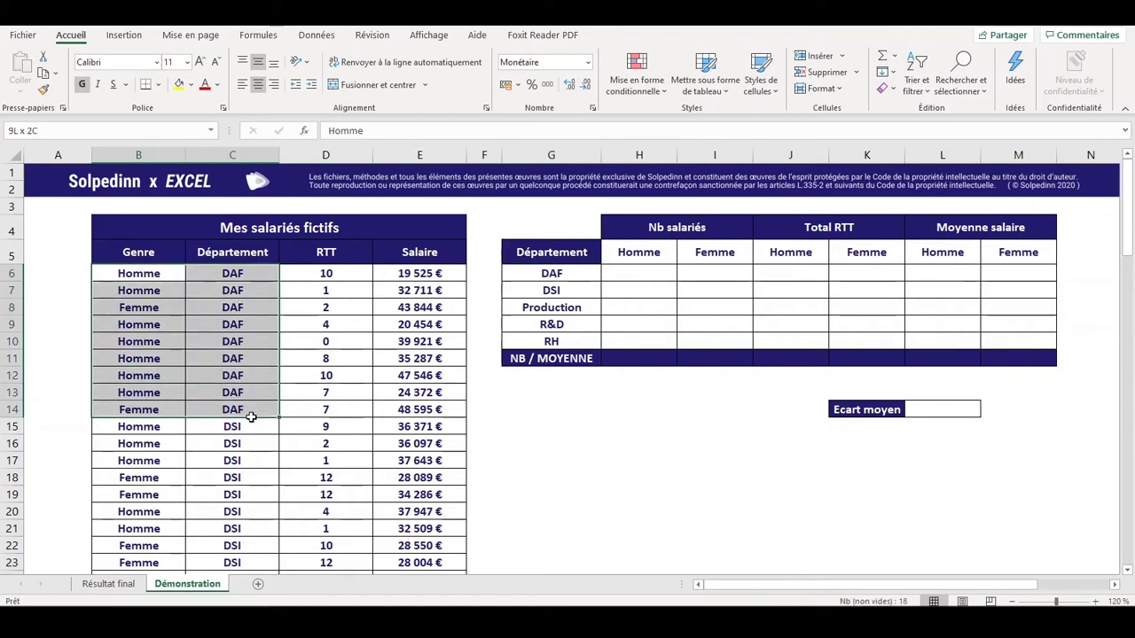
{"action": "left_click", "coordinate": [648, 464]}
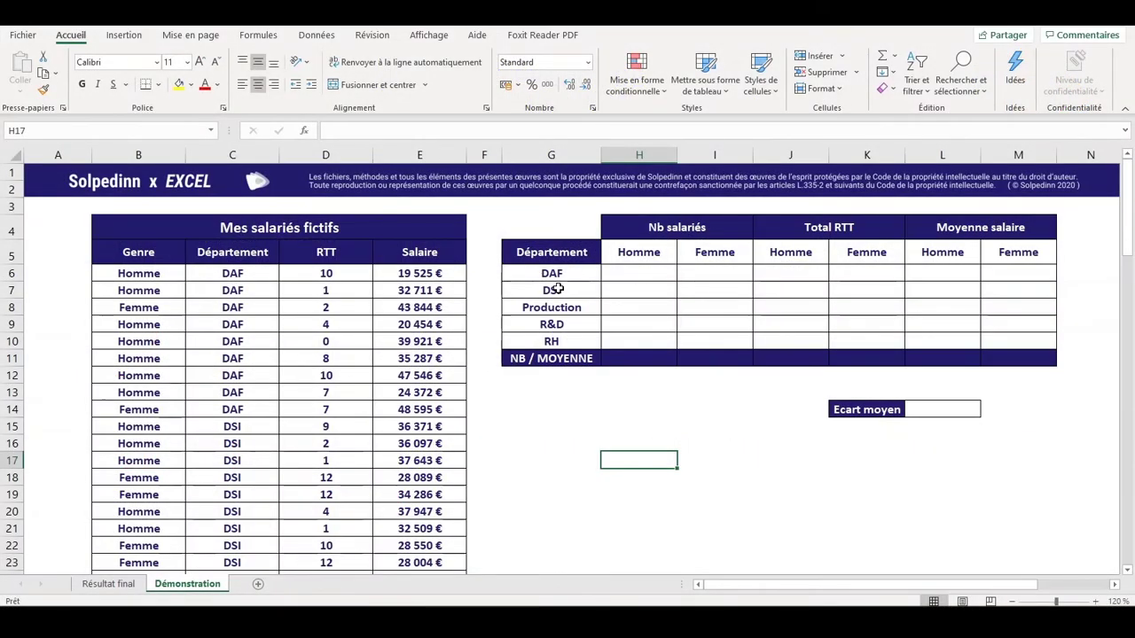
In H6, begin =NB.SI.ENS with absolute range $C$6:$C$100 matched against G6.
{"action": "left_click", "coordinate": [658, 278]}
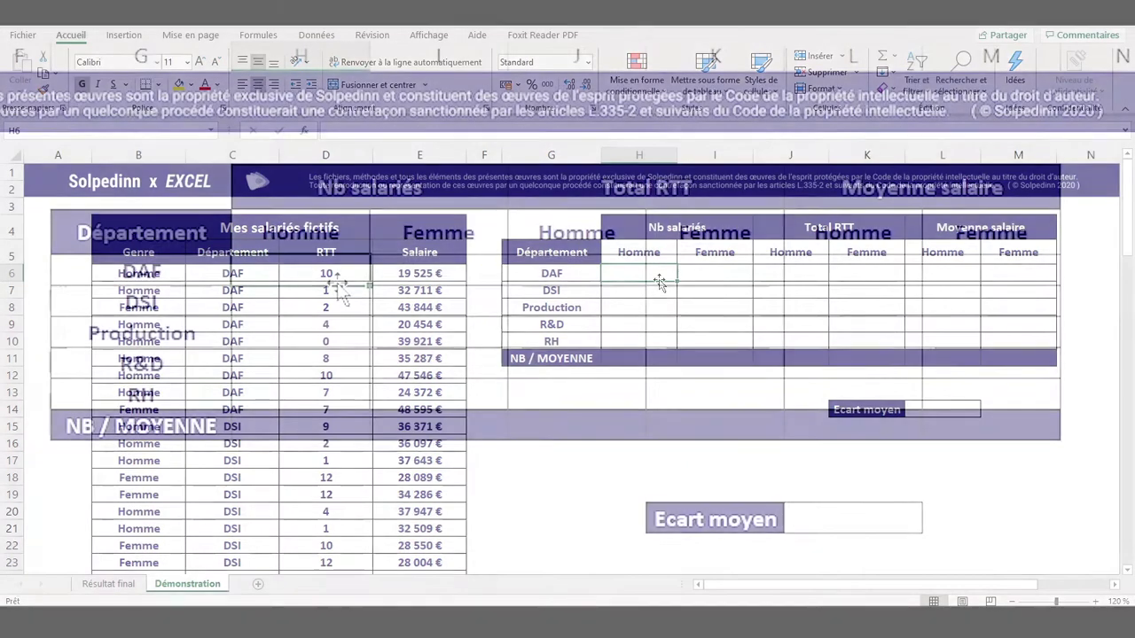
{"action": "type", "text": "="}
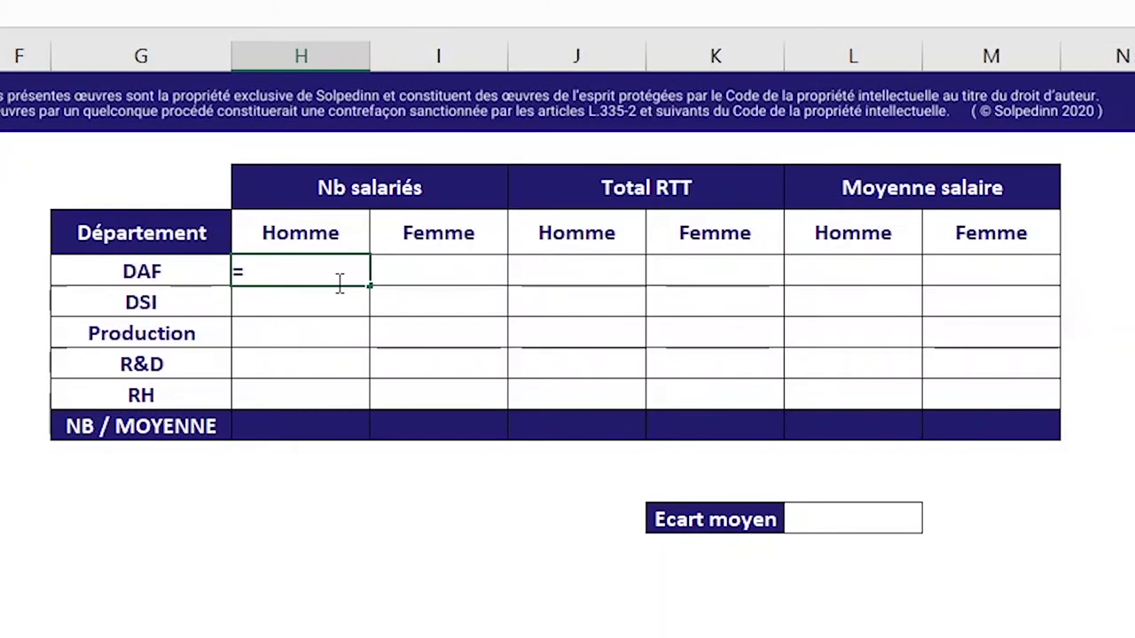
{"action": "type", "text": "NB.SI."}
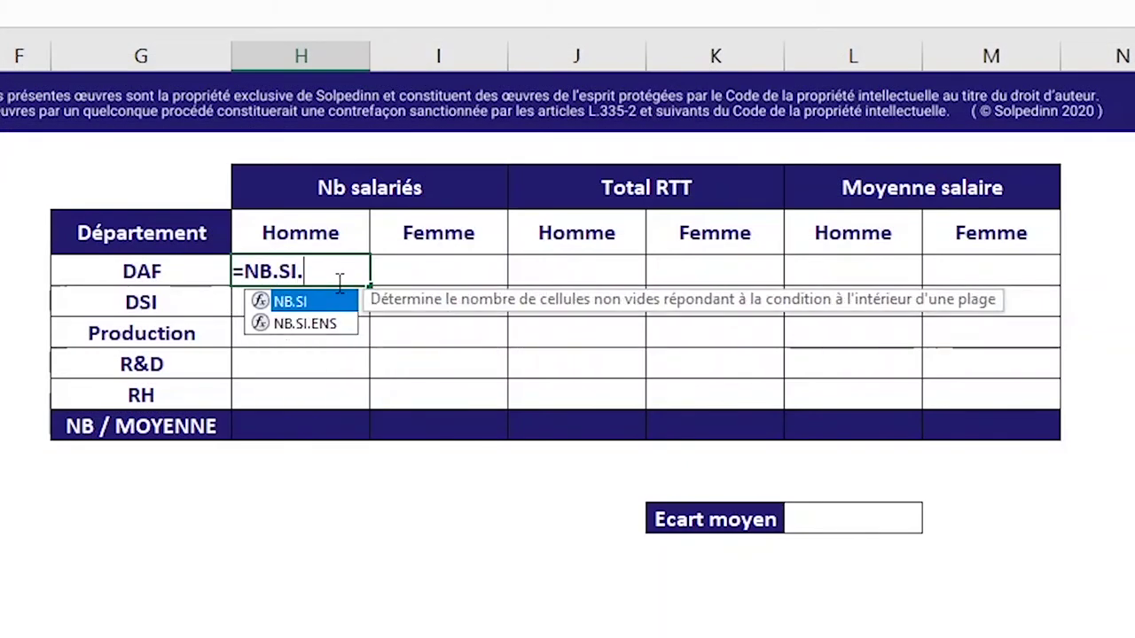
{"action": "key", "text": "Down"}
{"action": "key", "text": "Tab"}
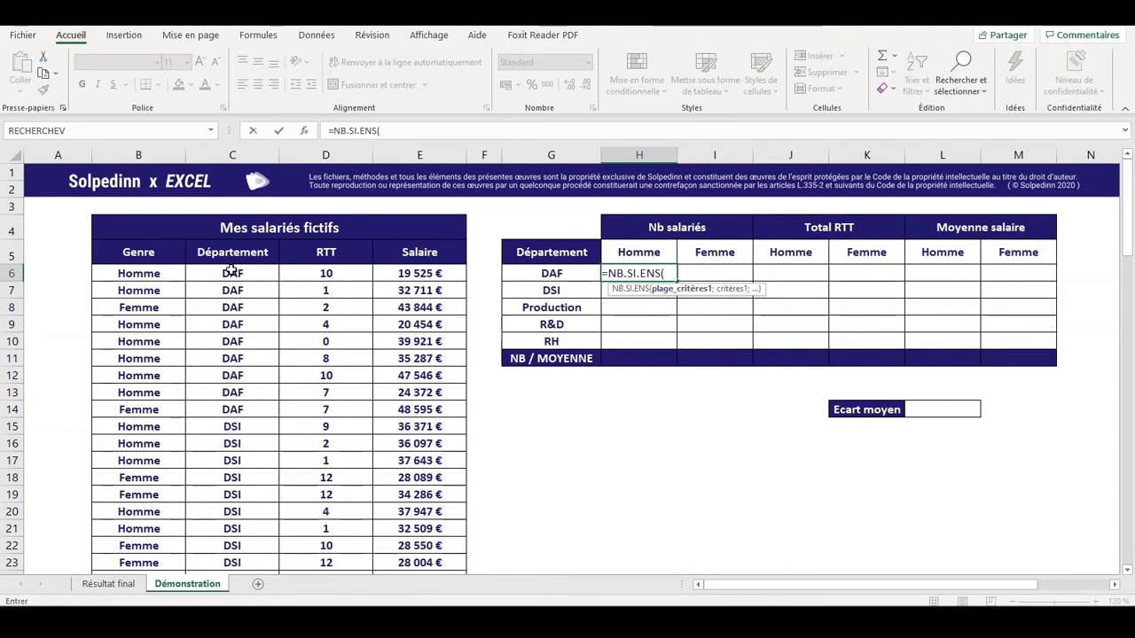
{"action": "left_click_drag", "start_coordinate": [232, 273], "coordinate": [226, 556]}
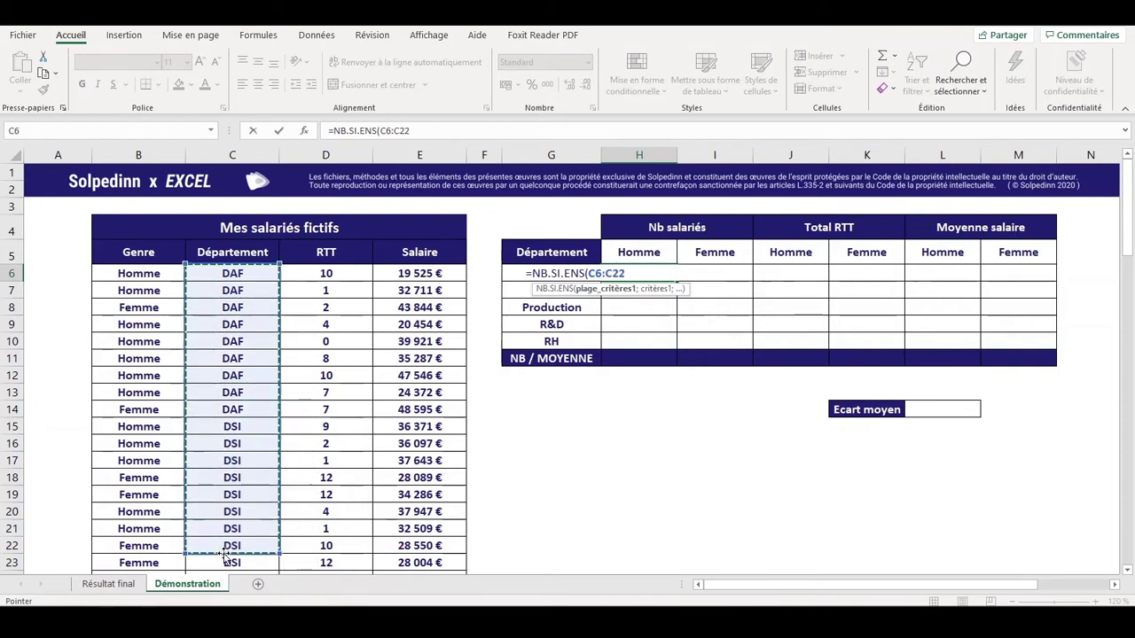
{"action": "key", "text": "ctrl+shift+Down"}
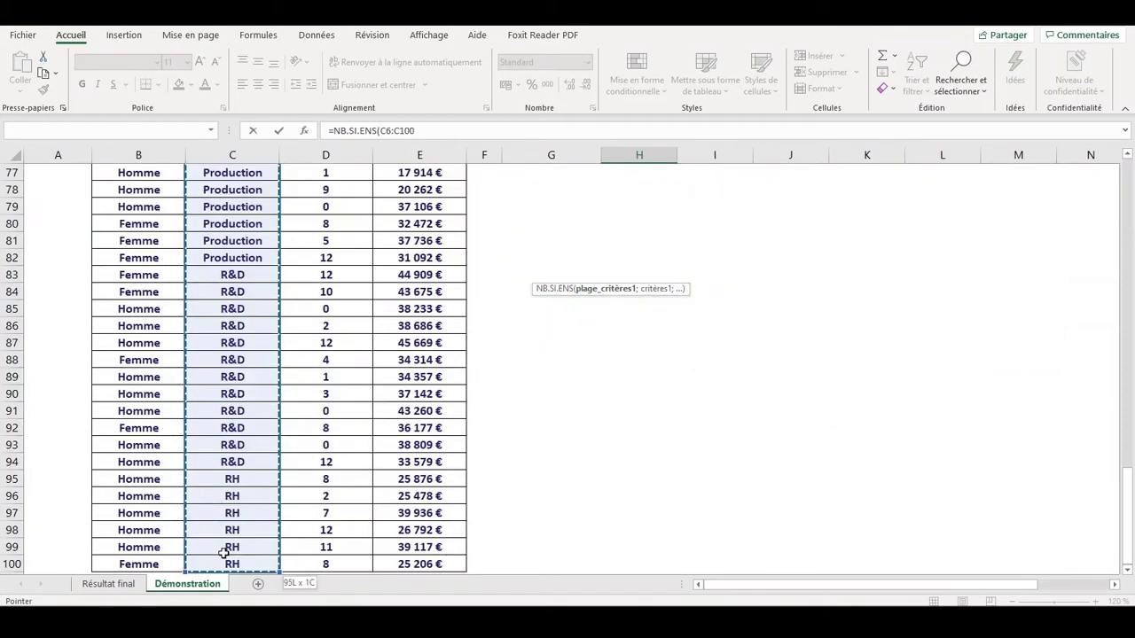
{"action": "key", "text": "F4"}
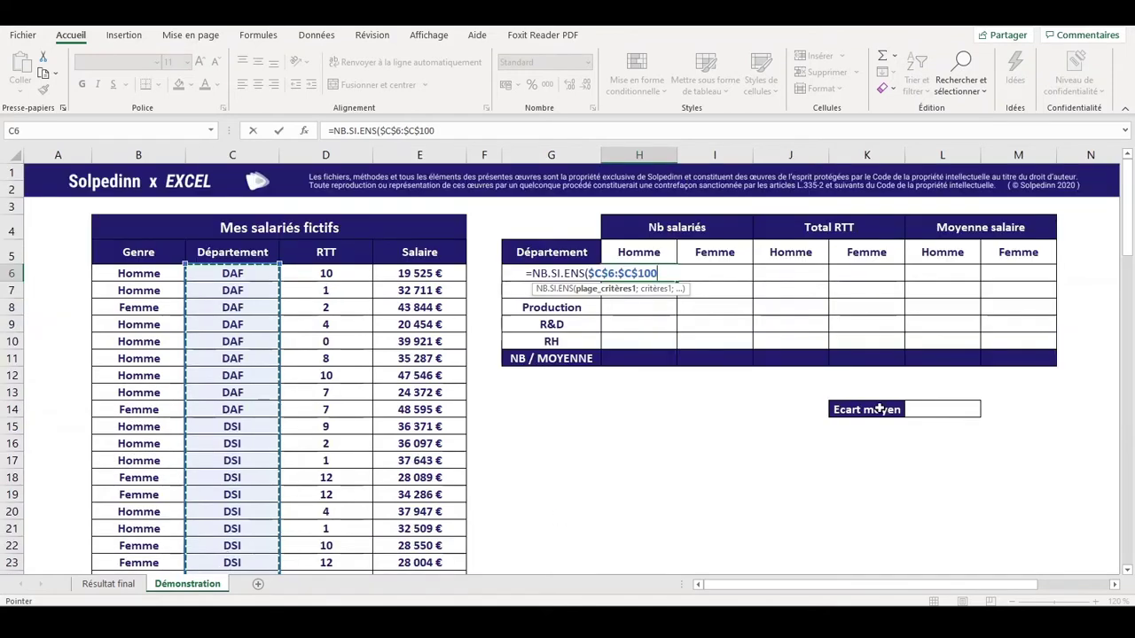
{"action": "type", "text": ";"}
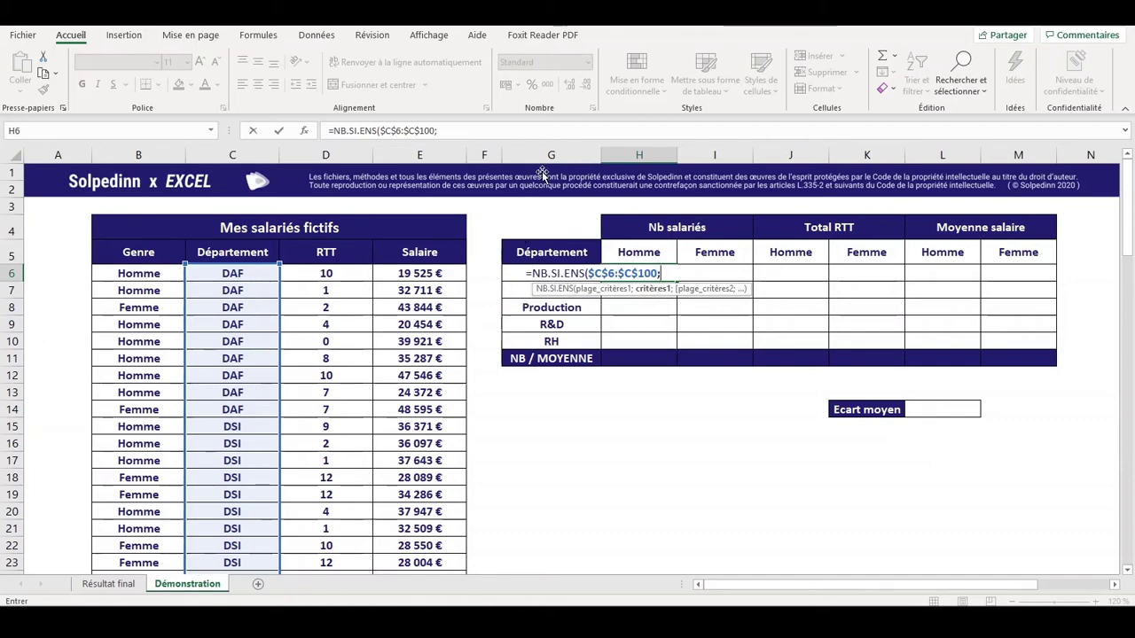
{"action": "type", "text": "G"}
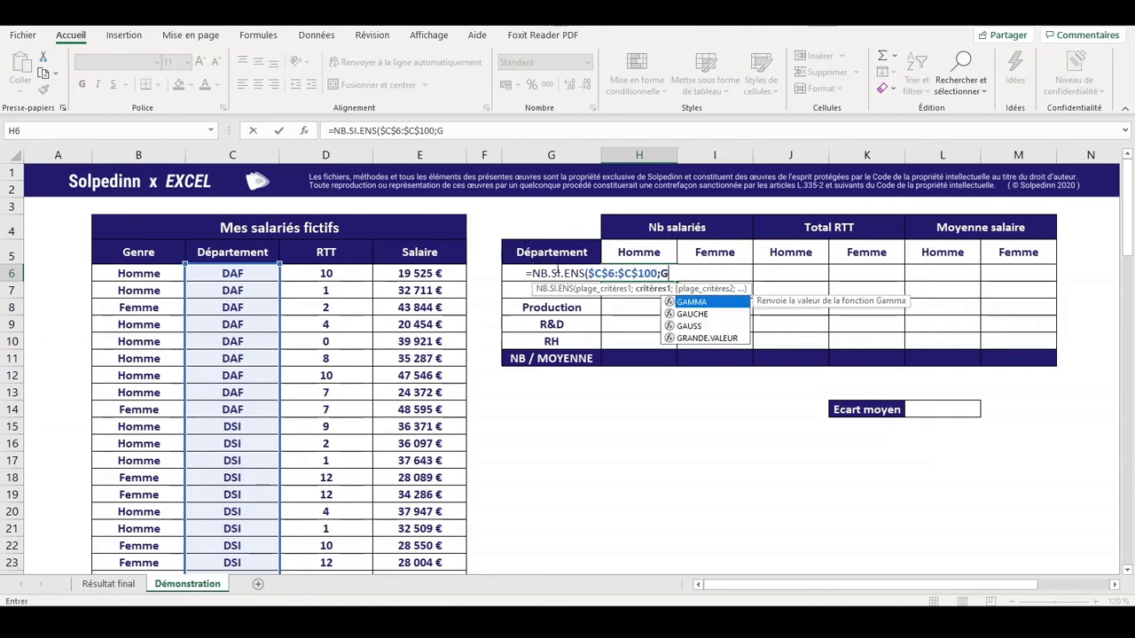
{"action": "type", "text": "6;"}
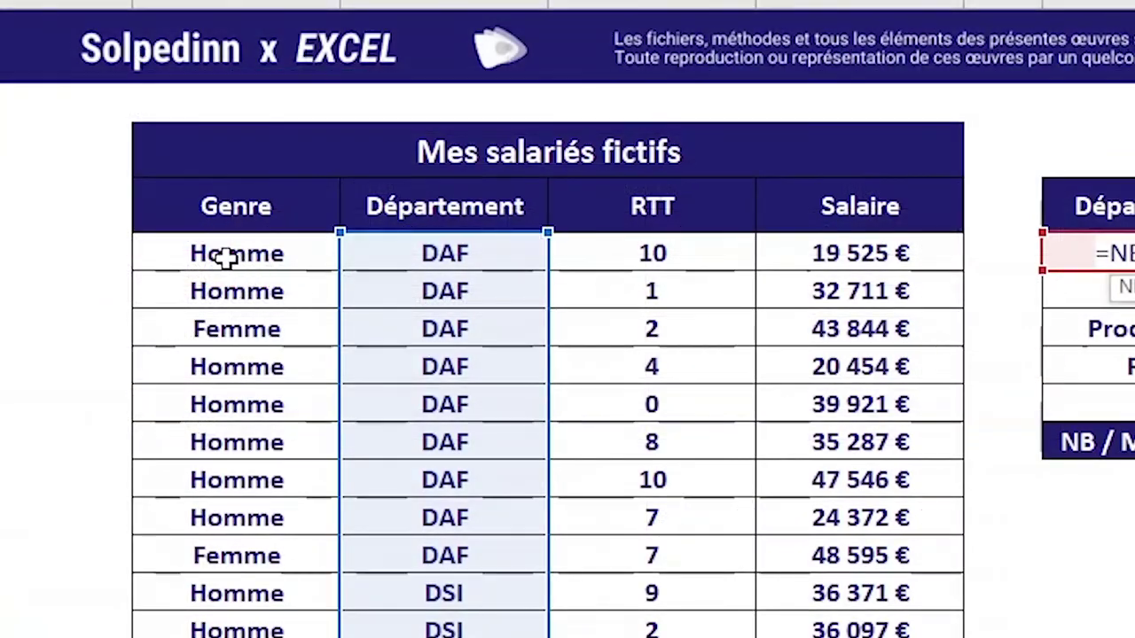
Add the $B$6:$B$100 range and $H$5 Homme criterion to finish H6, returning 7, then recheck it.
{"action": "left_click", "coordinate": [222, 255]}
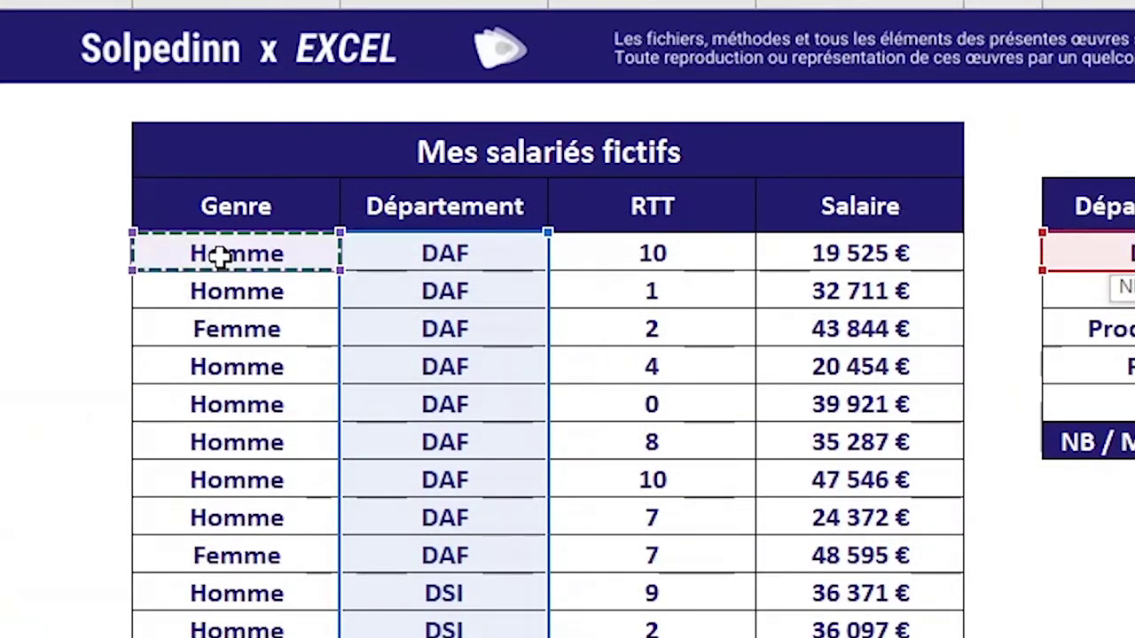
{"action": "key", "text": "ctrl+shift+Down"}
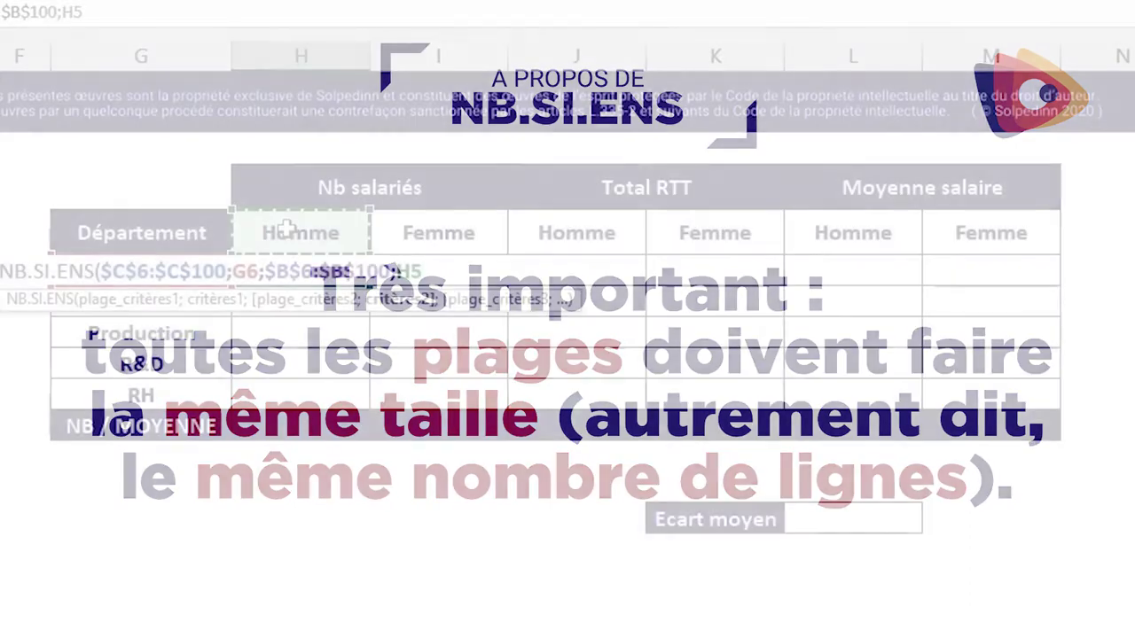
{"action": "key", "text": "F4"}
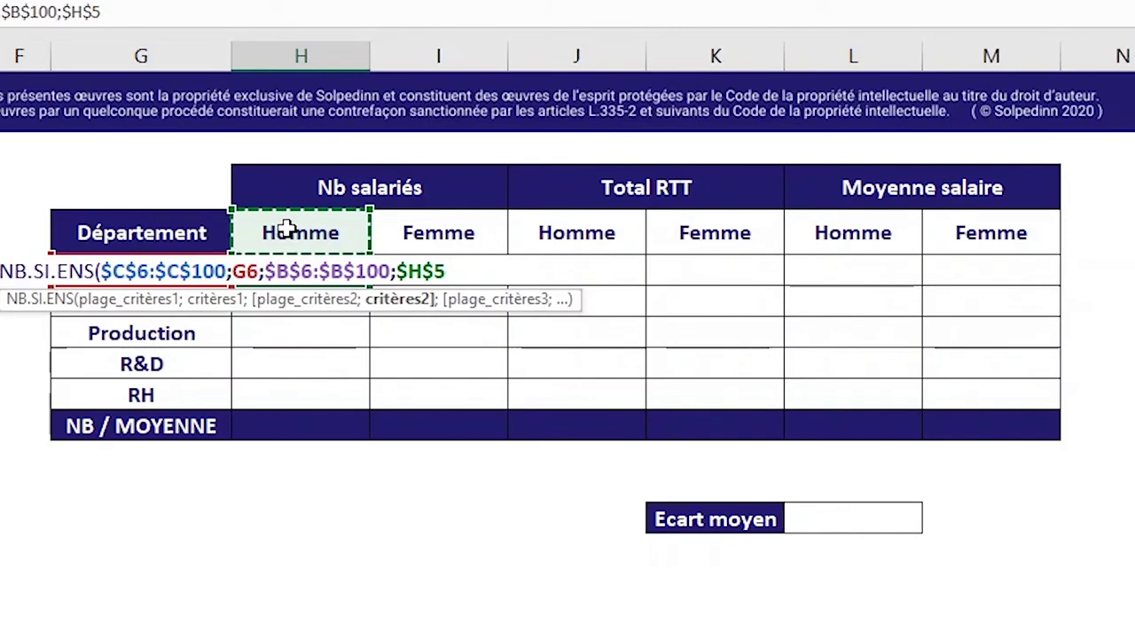
{"action": "type", "text": ")"}
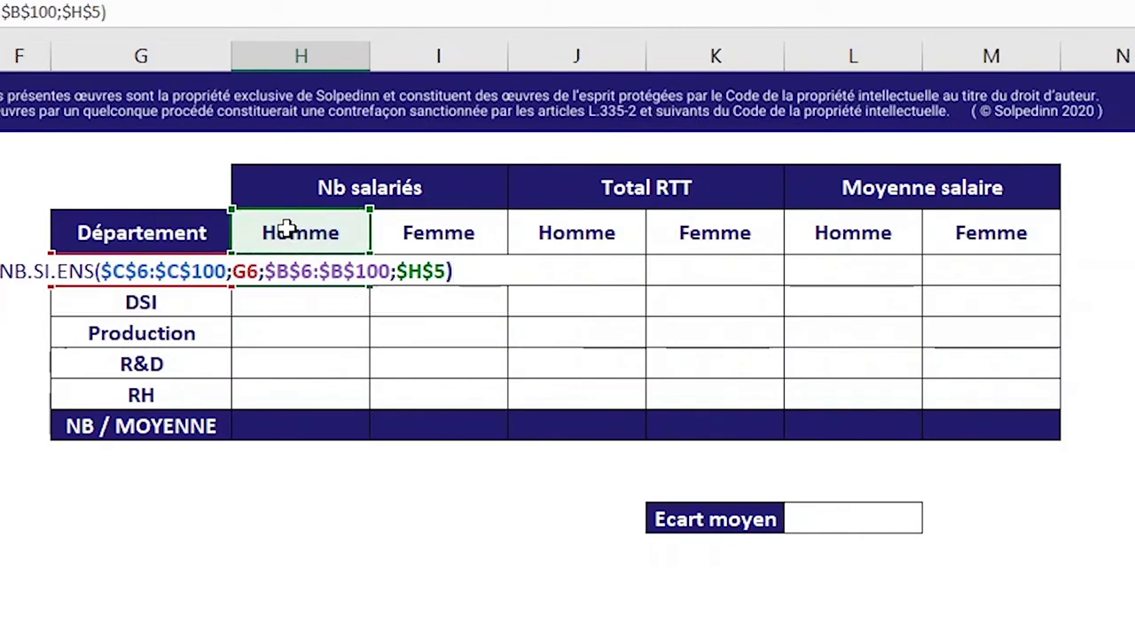
{"action": "key", "text": "Return"}
{"action": "left_click", "coordinate": [356, 269]}
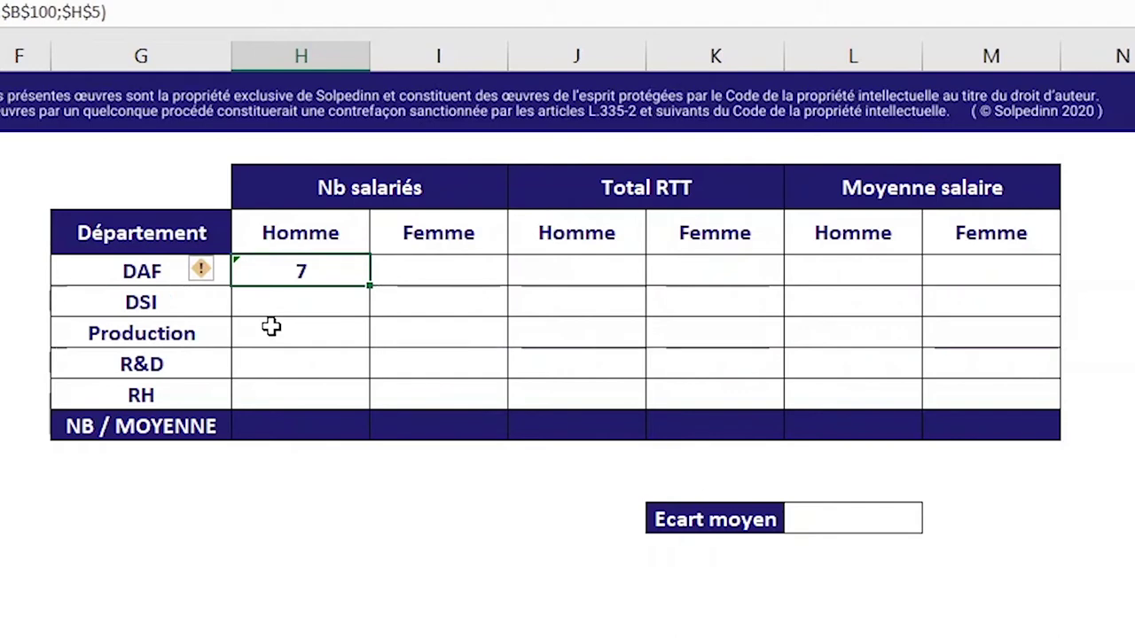
{"action": "left_click", "coordinate": [158, 273]}
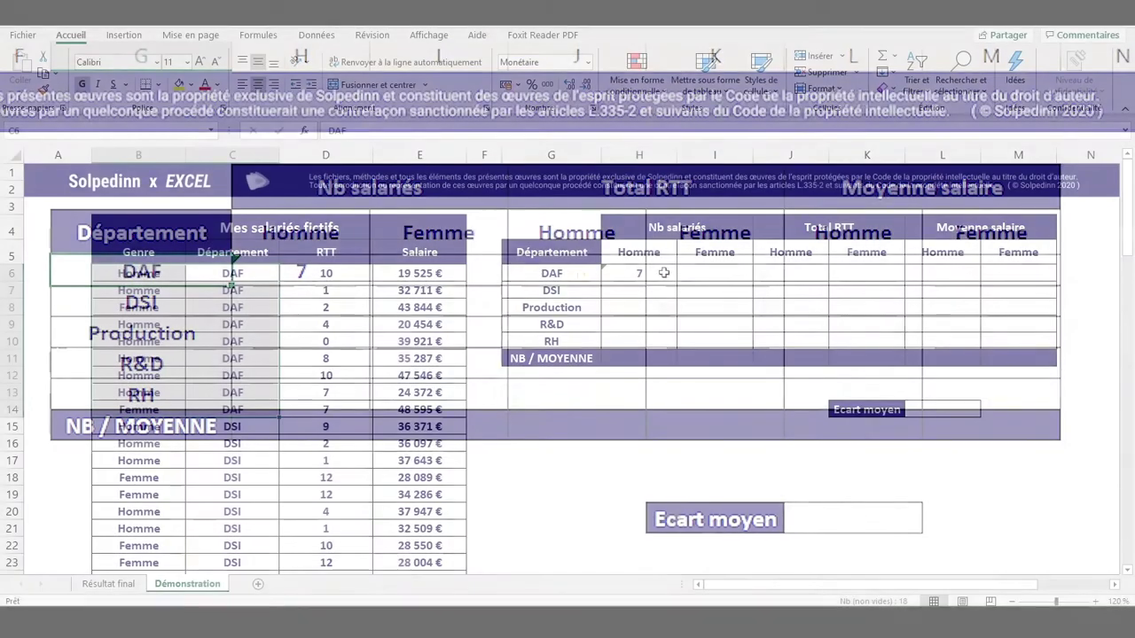
{"action": "left_click", "coordinate": [656, 270]}
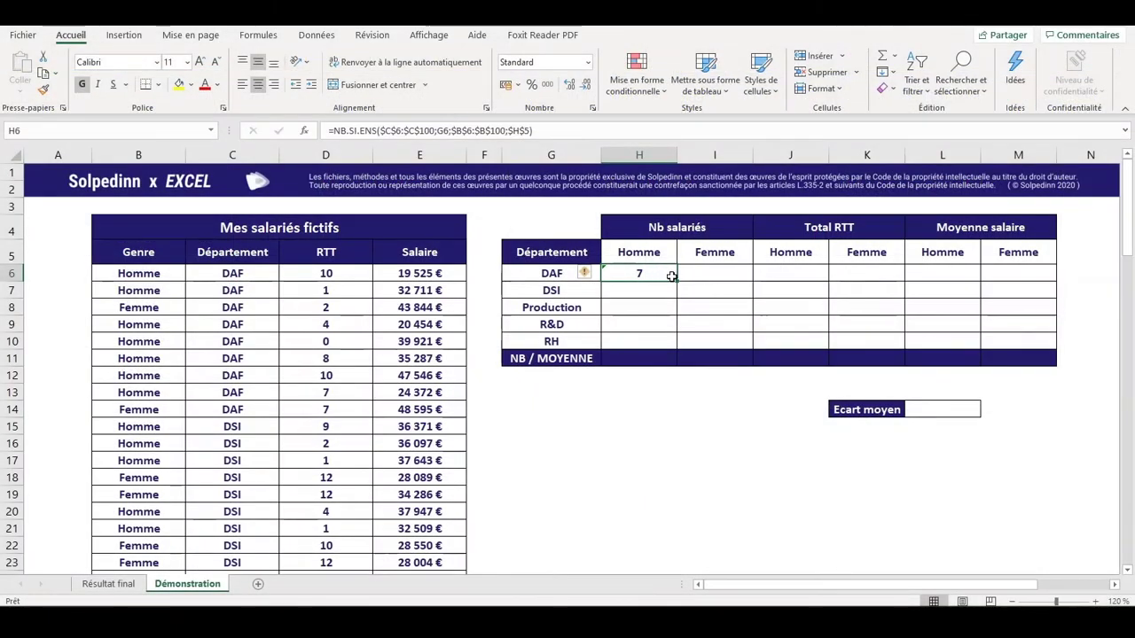
In I6, begin =NB.SI.ENS with department range $C$6:$C$100 and the DAF label G6.
{"action": "left_click", "coordinate": [720, 272]}
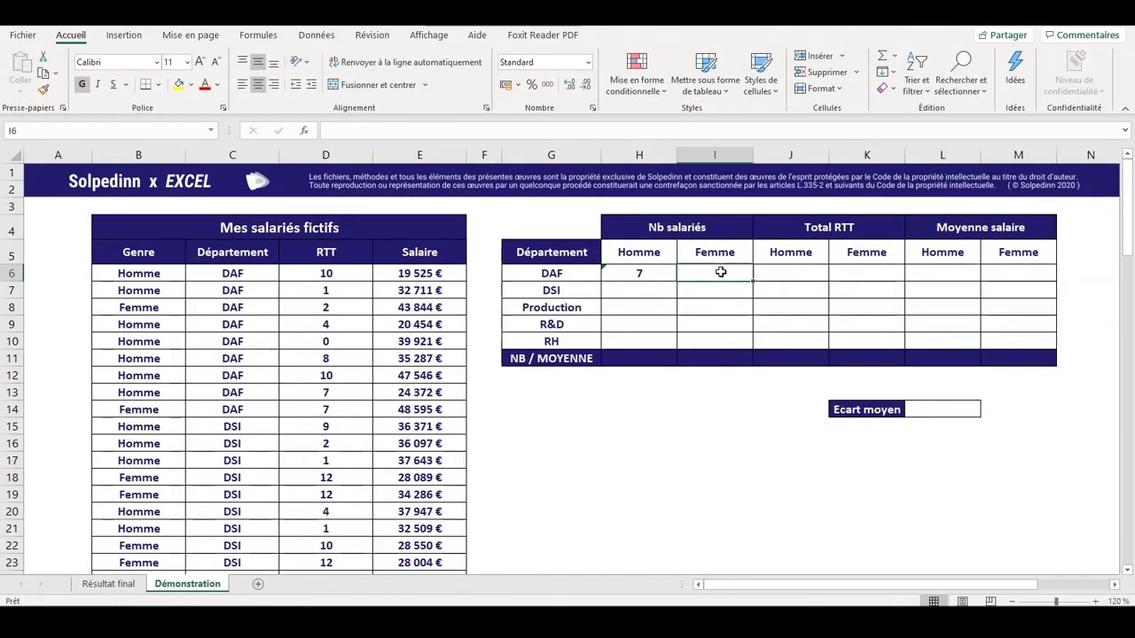
{"action": "type", "text": "=NB.SI"}
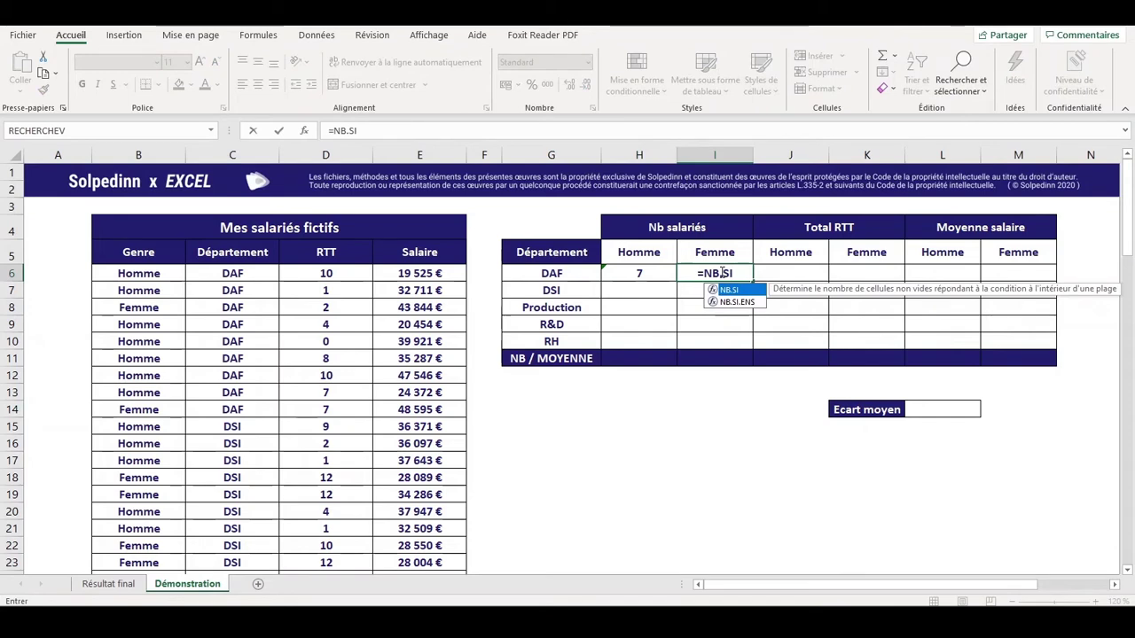
{"action": "double_click", "coordinate": [736, 301]}
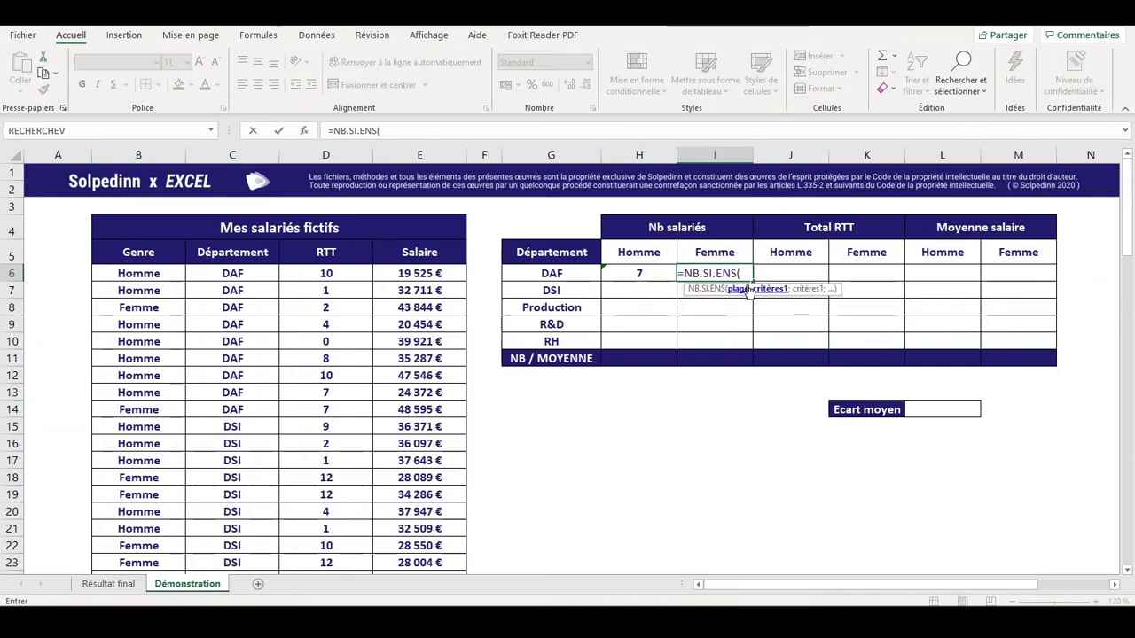
{"action": "left_click", "coordinate": [243, 276]}
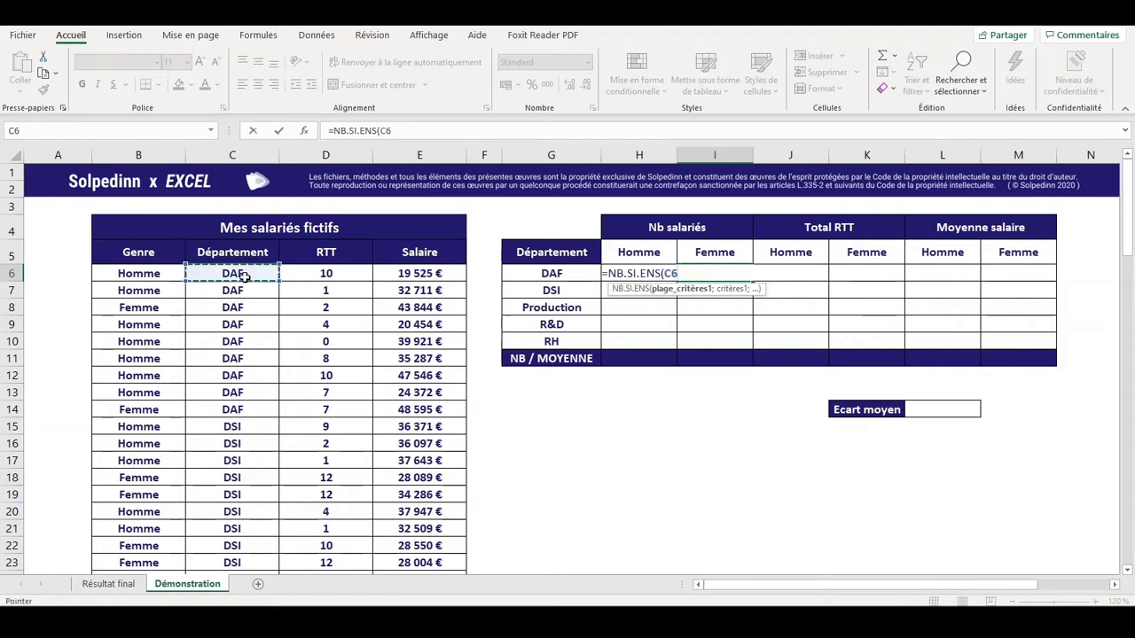
{"action": "key", "text": "ctrl+shift+Down"}
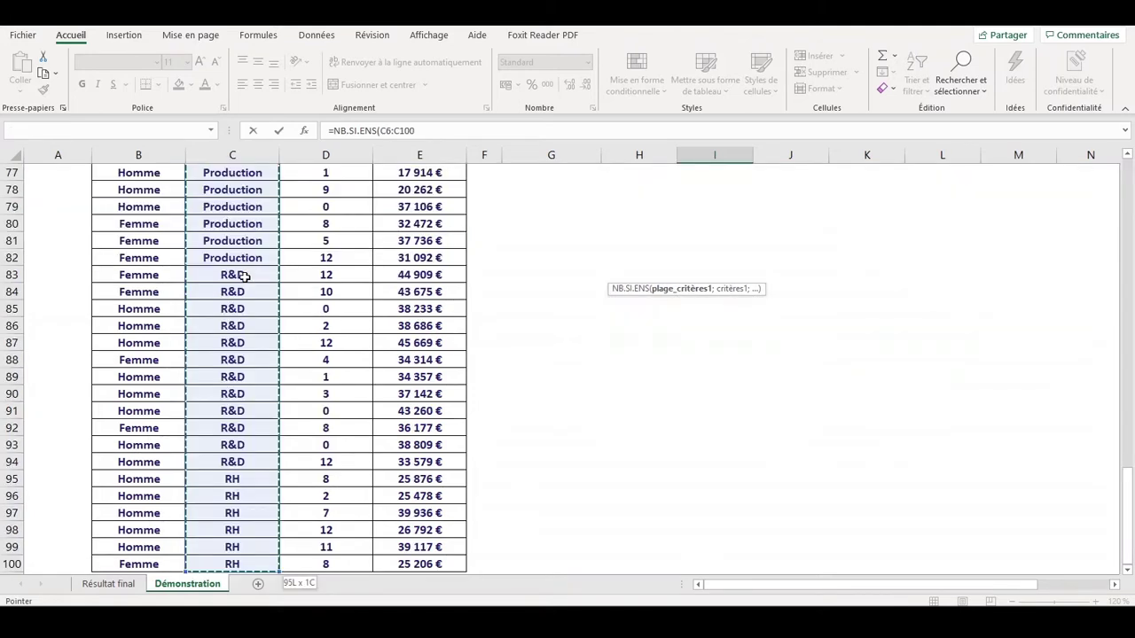
{"action": "key", "text": "F4"}
{"action": "type", "text": ";"}
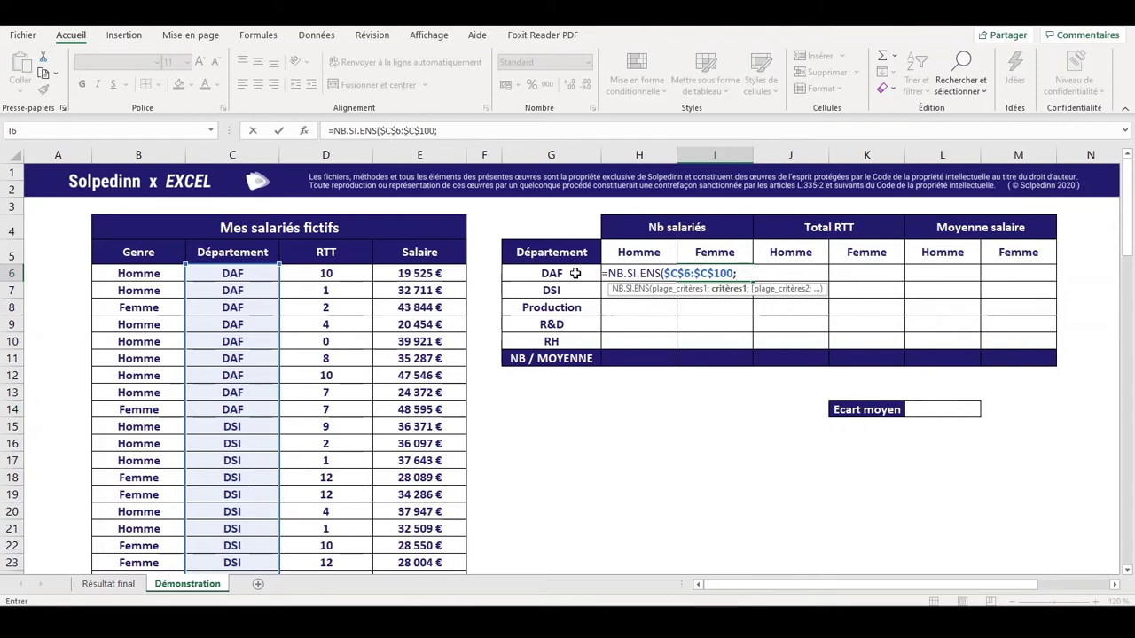
{"action": "left_click", "coordinate": [574, 274]}
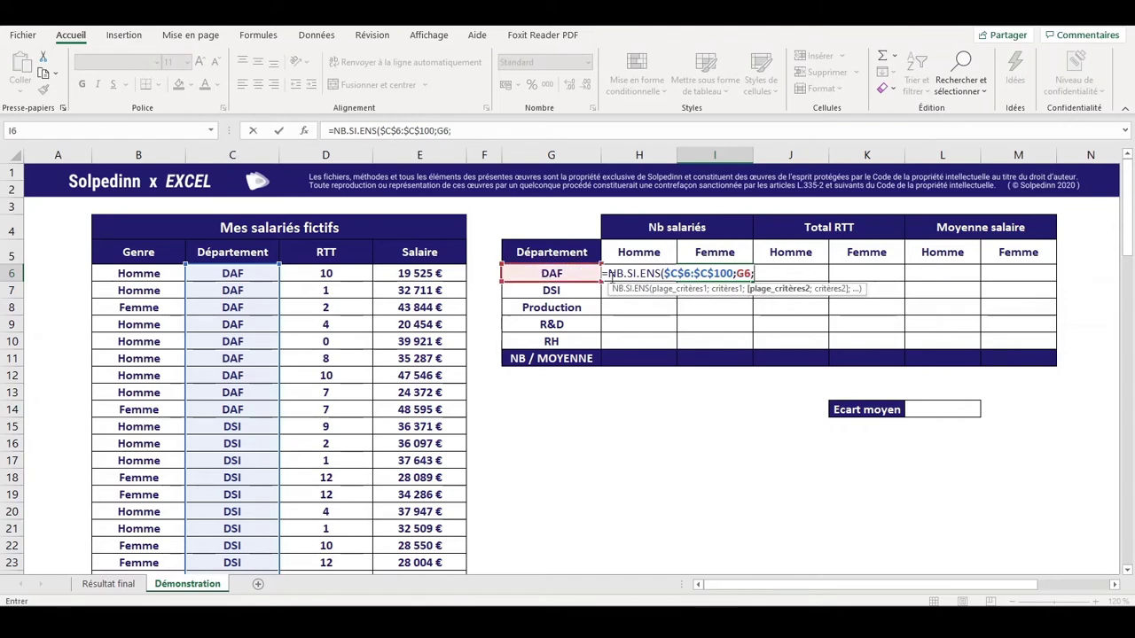
{"action": "type", "text": ";"}
Add the $B$6:$B$100 gender range and $I$5 Femme criterion, giving 2 DAF women.
{"action": "left_click", "coordinate": [148, 275]}
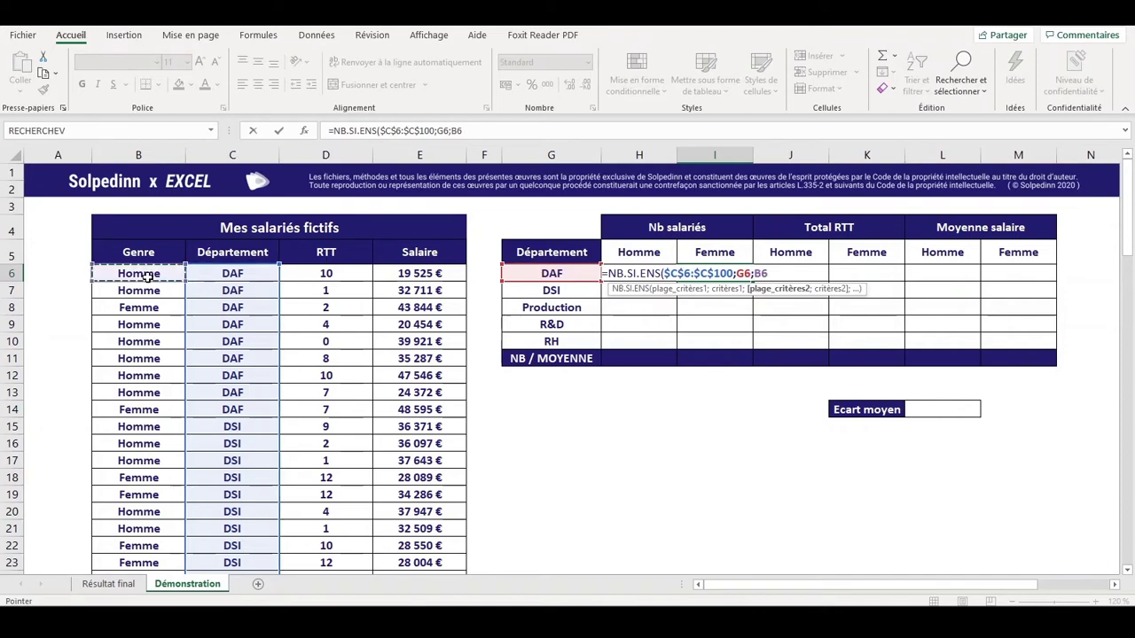
{"action": "key", "text": "ctrl+shift+Down"}
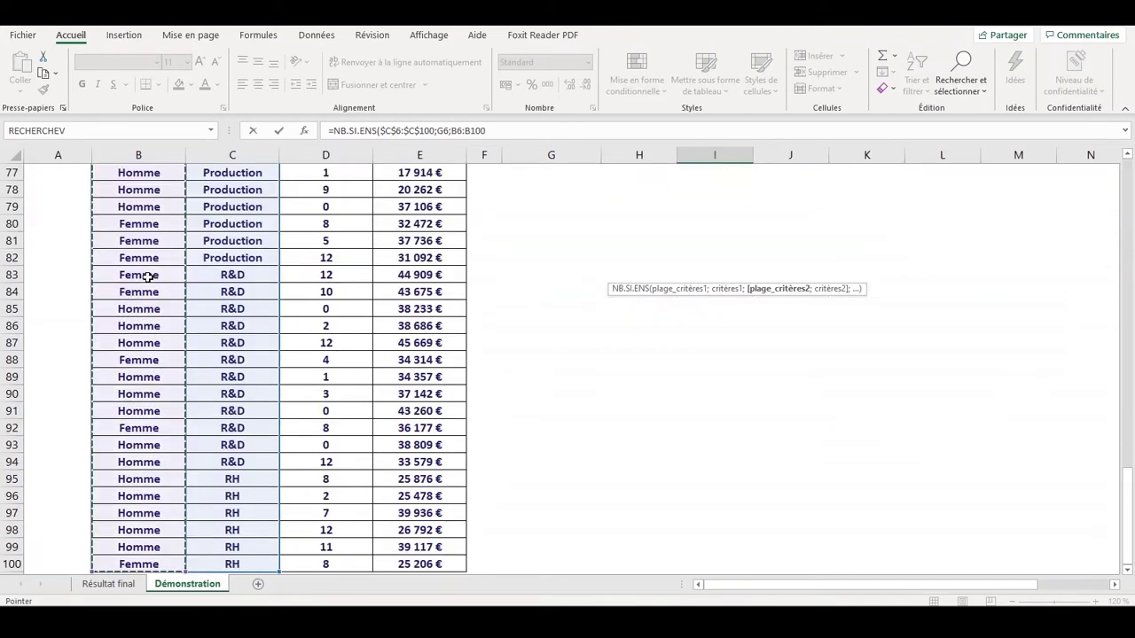
{"action": "key", "text": "F4"}
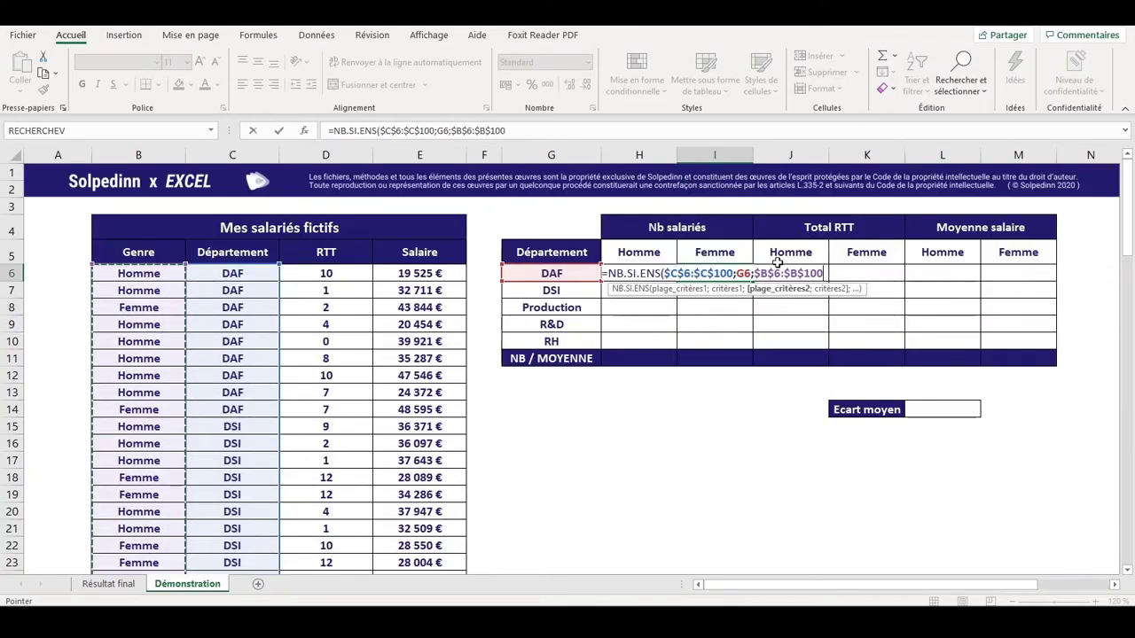
{"action": "type", "text": ";"}
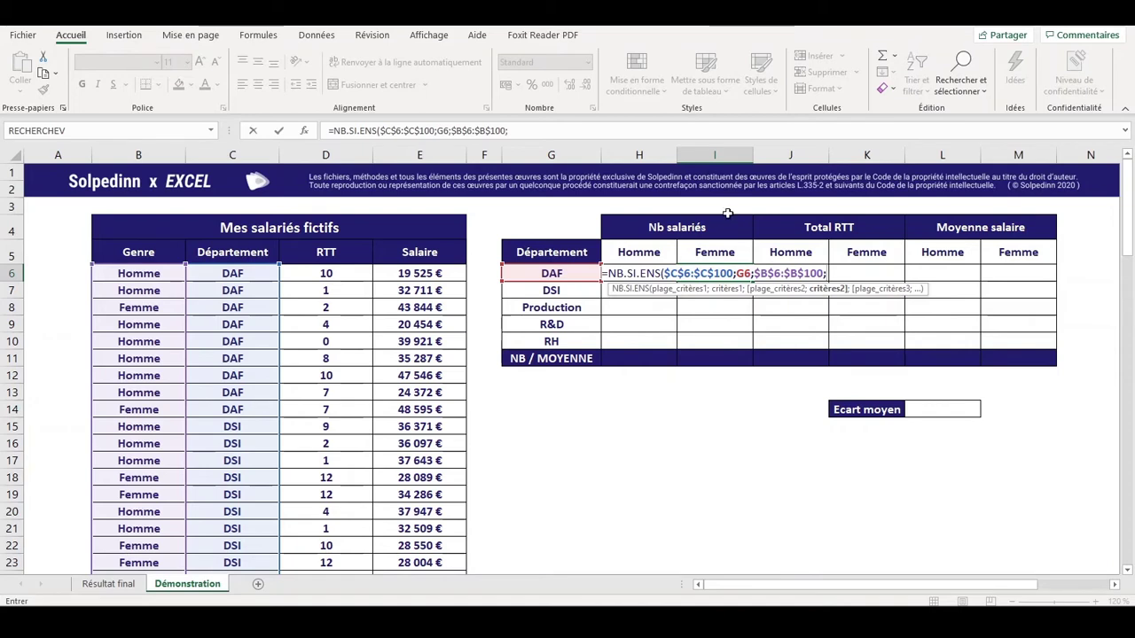
{"action": "left_click", "coordinate": [715, 252]}
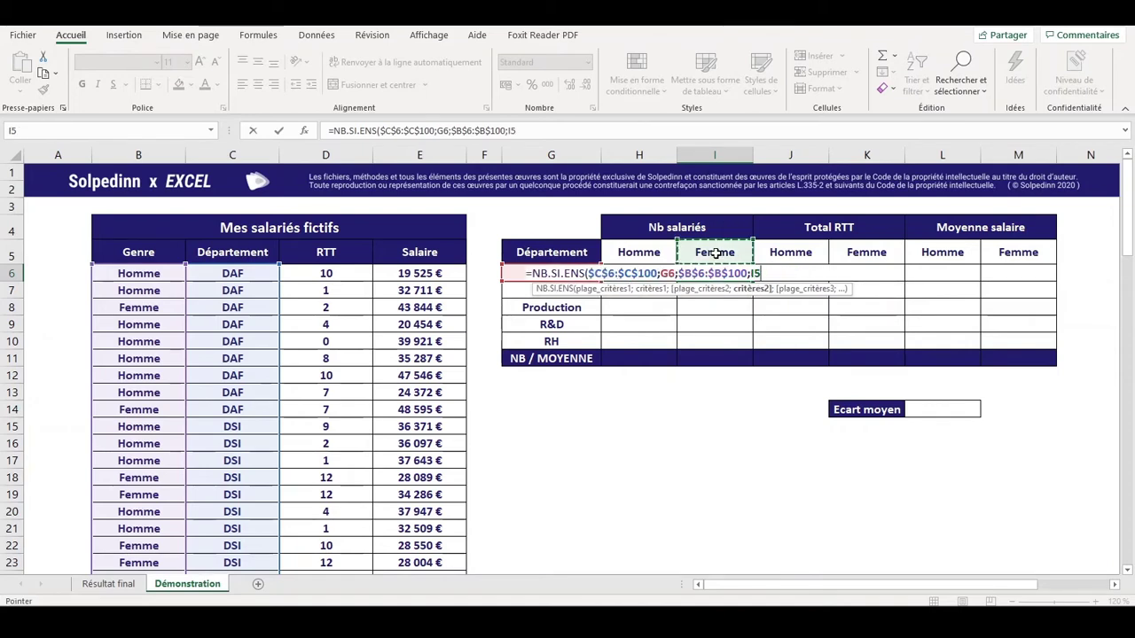
{"action": "key", "text": "F4"}
{"action": "type", "text": ")"}
{"action": "key", "text": "Return"}
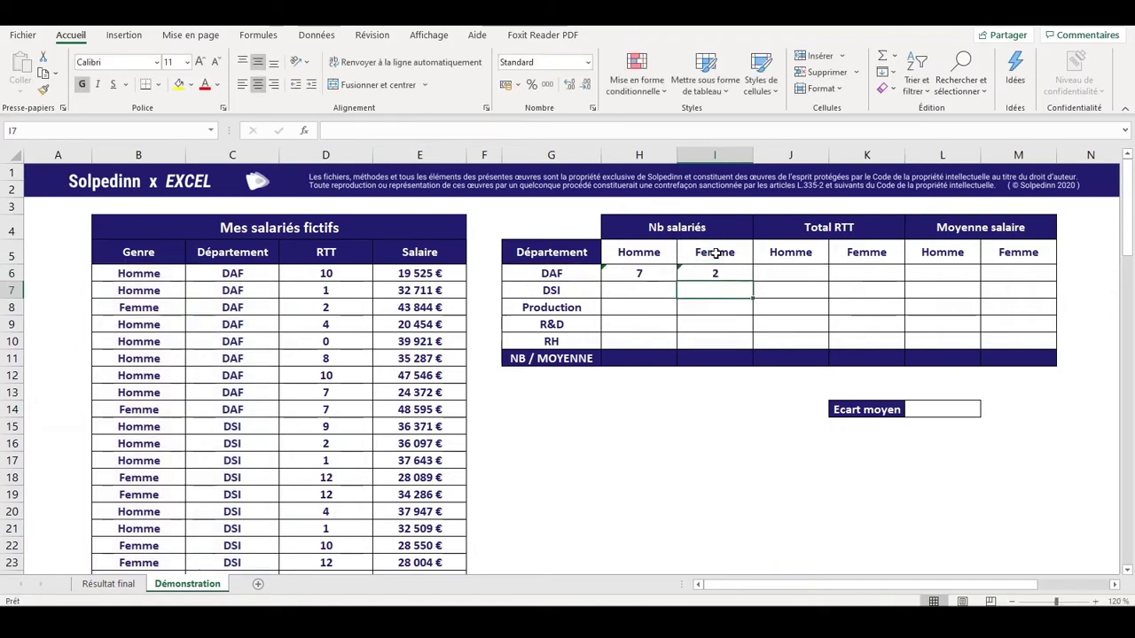
{"action": "key", "text": "Up"}
{"action": "key", "text": "Left"}
{"action": "key", "text": "Down"}
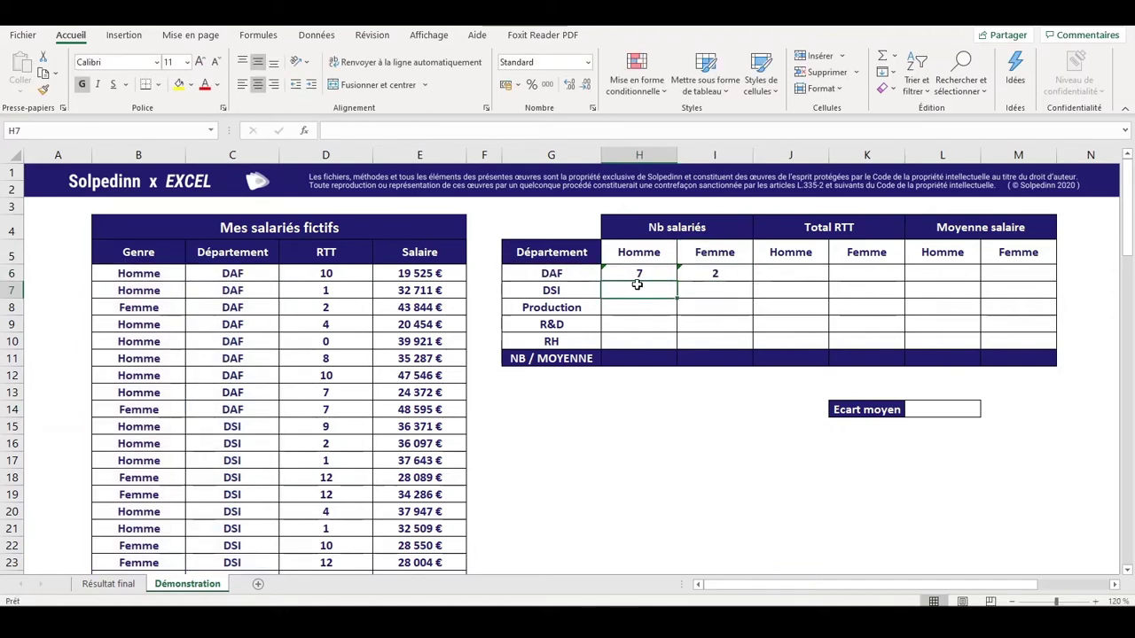
Copy the H6:I6 count formulas down to row 10 for DSI, Production, R&D and RH.
{"action": "left_click_drag", "start_coordinate": [638, 275], "coordinate": [714, 278]}
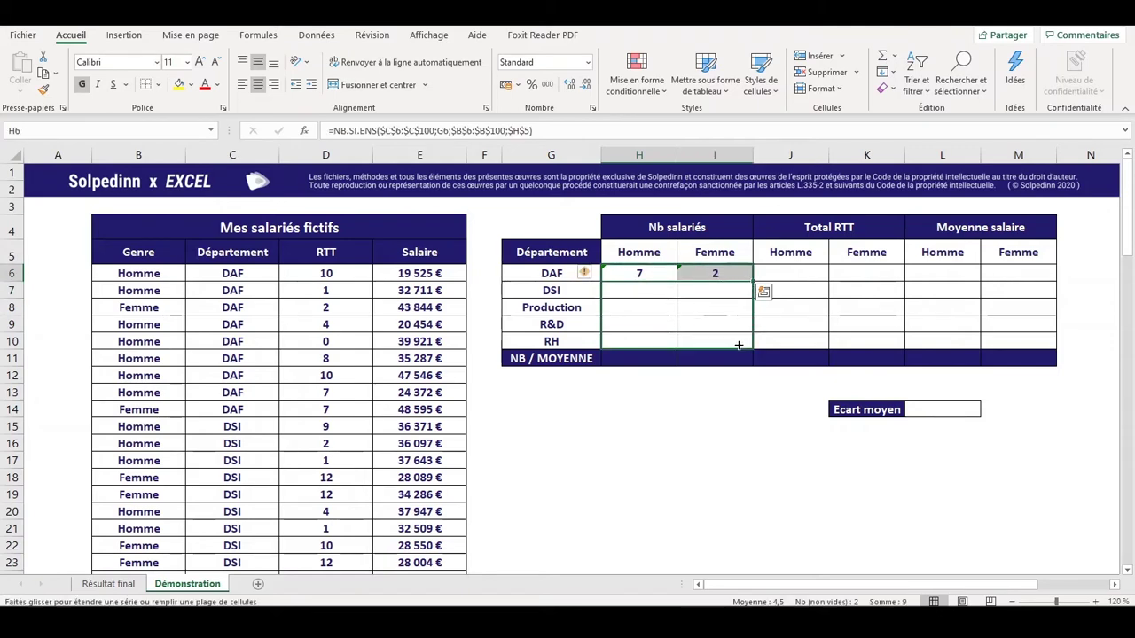
{"action": "left_click_drag", "start_coordinate": [753, 282], "coordinate": [753, 350]}
{"action": "left_click", "coordinate": [664, 321]}
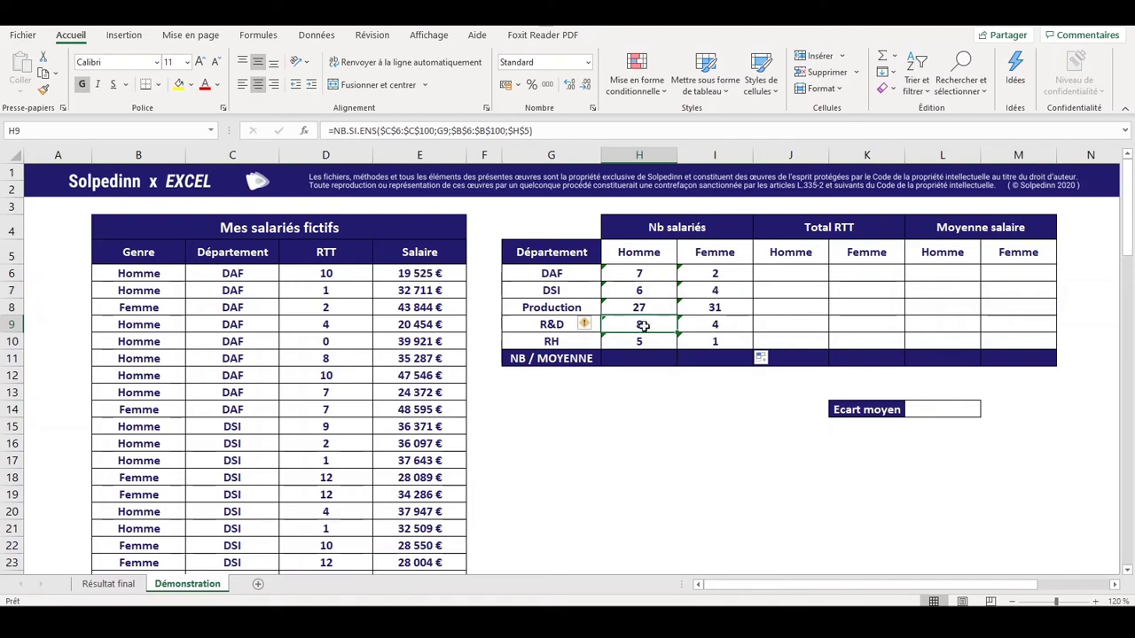
Check the Production women count's NB.SI.ENS references, then begin =SOMME( in the men's totals cell.
{"action": "left_click", "coordinate": [720, 309]}
{"action": "double_click", "coordinate": [715, 307]}
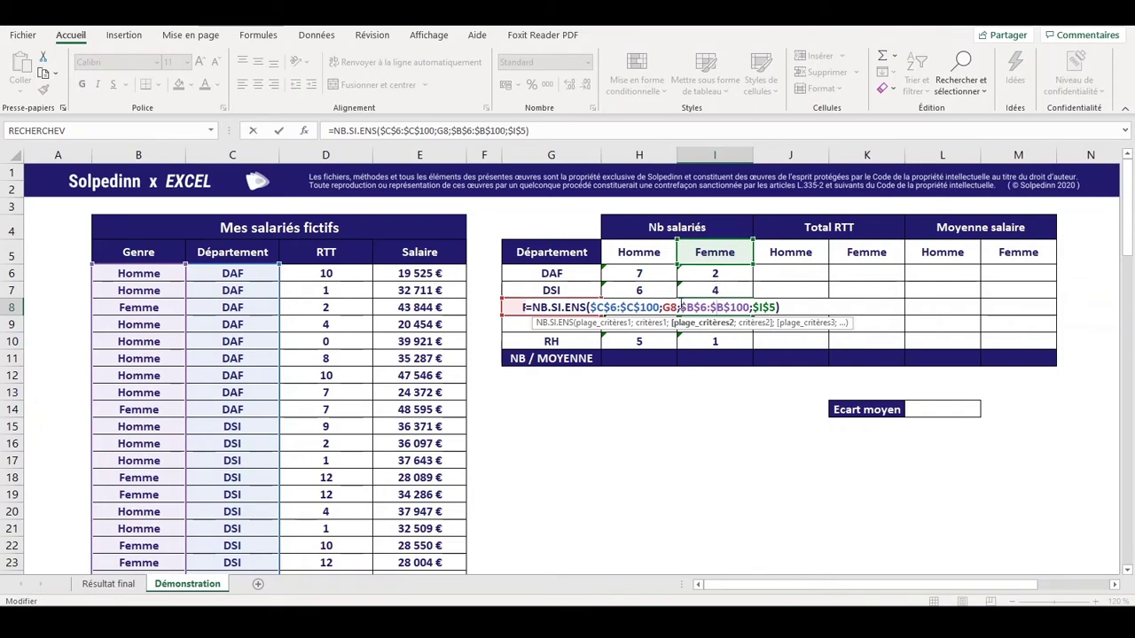
{"action": "double_click", "coordinate": [615, 308]}
{"action": "double_click", "coordinate": [701, 307]}
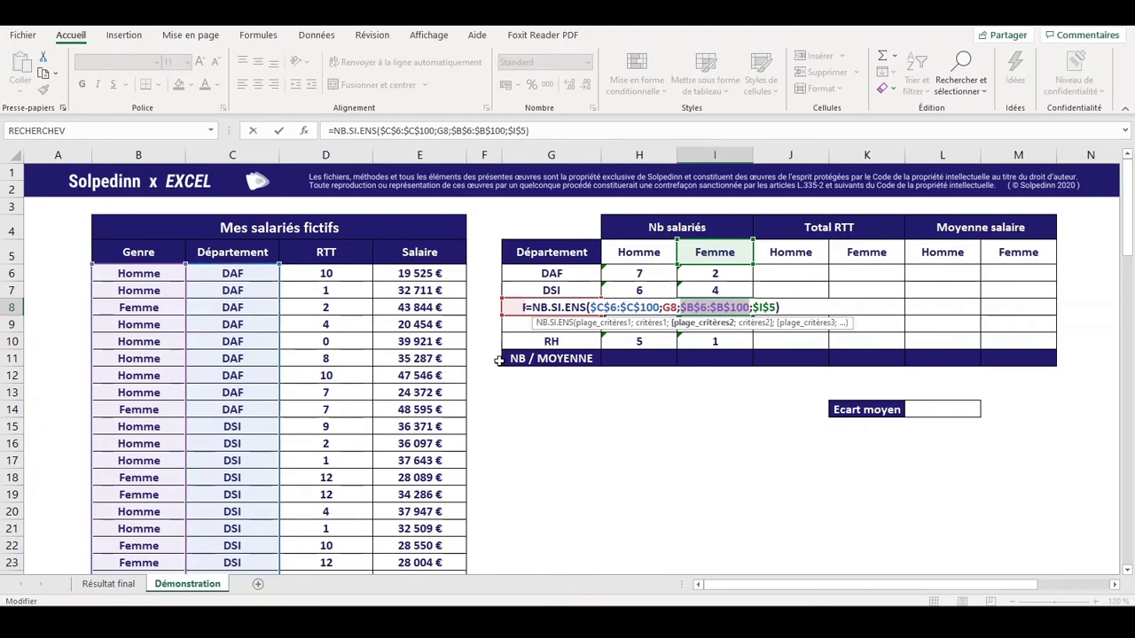
{"action": "left_click", "coordinate": [627, 307]}
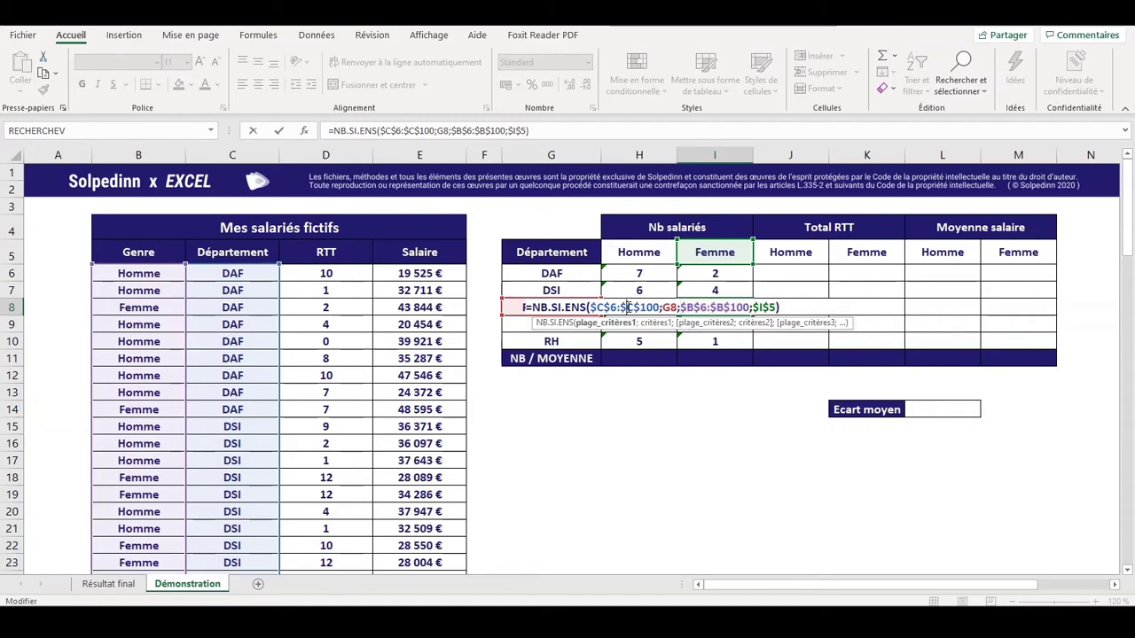
{"action": "double_click", "coordinate": [714, 307]}
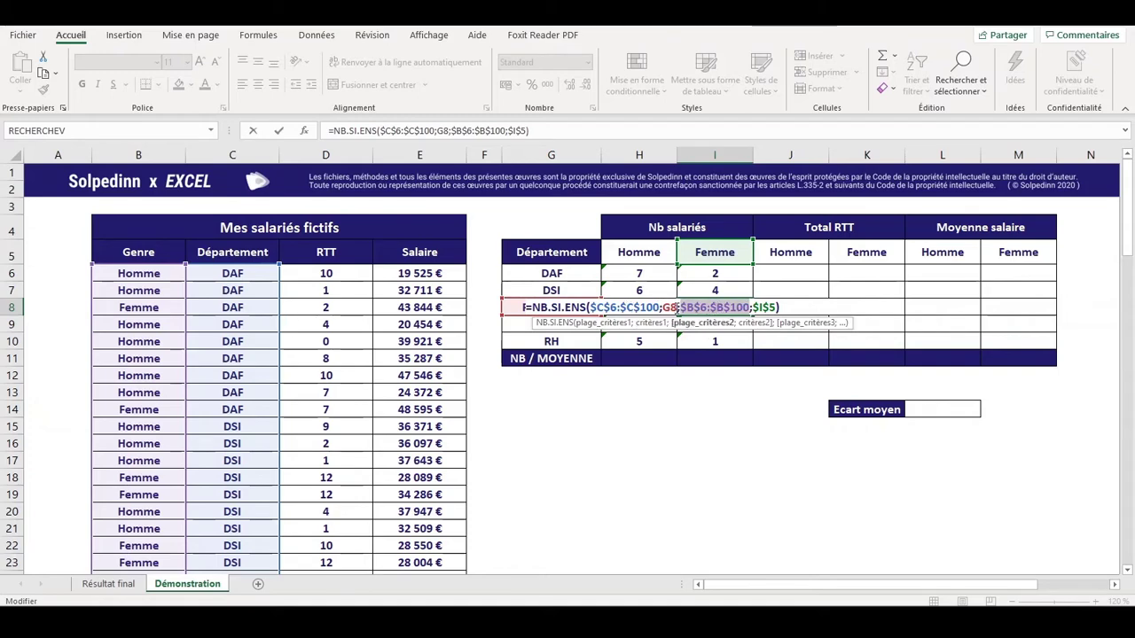
{"action": "double_click", "coordinate": [669, 307]}
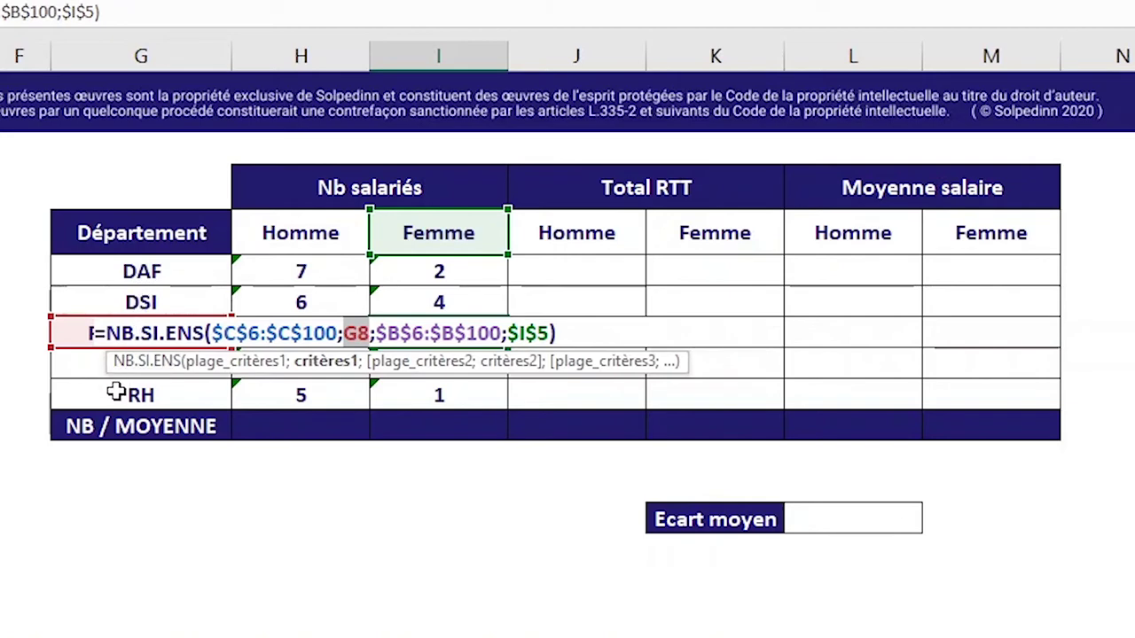
{"action": "double_click", "coordinate": [536, 333]}
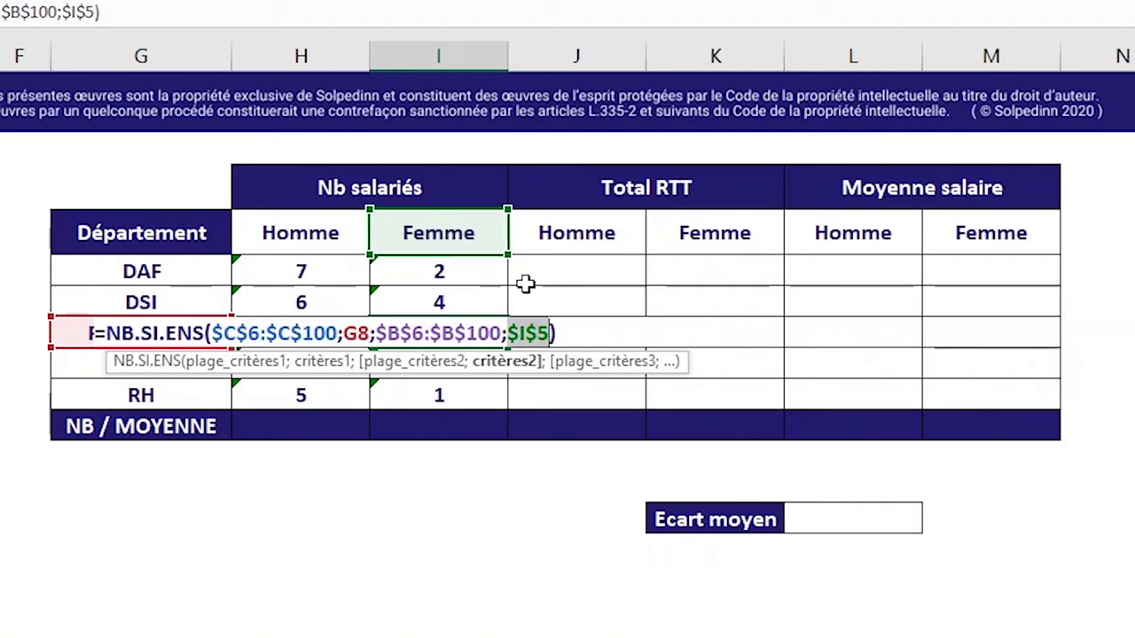
{"action": "key", "text": "Return"}
{"action": "left_click", "coordinate": [297, 428]}
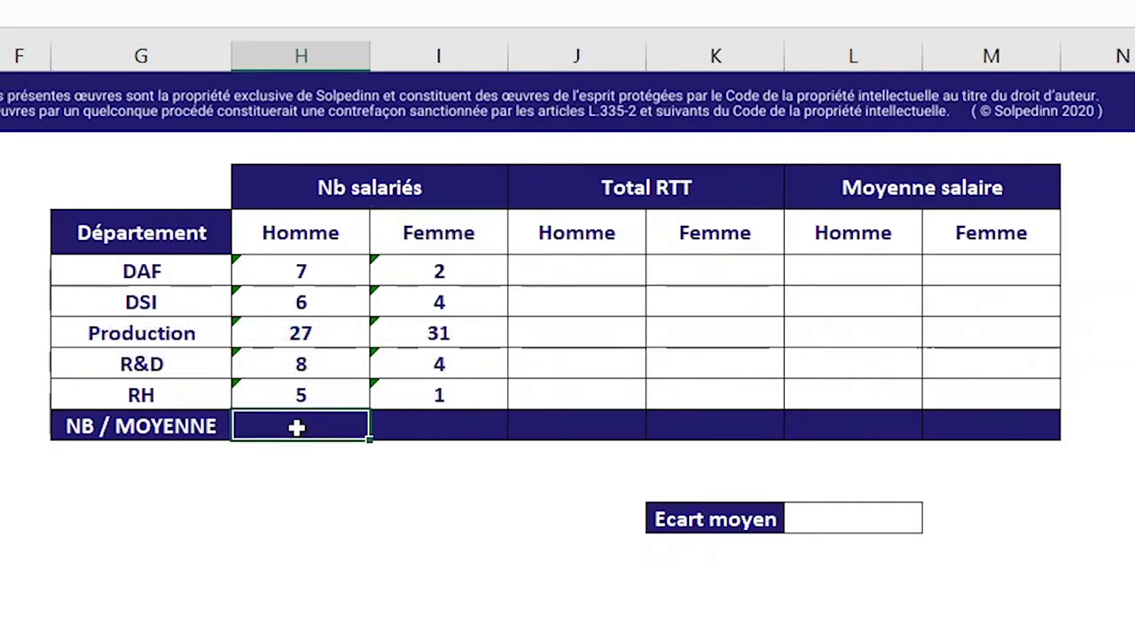
{"action": "type", "text": "=SO"}
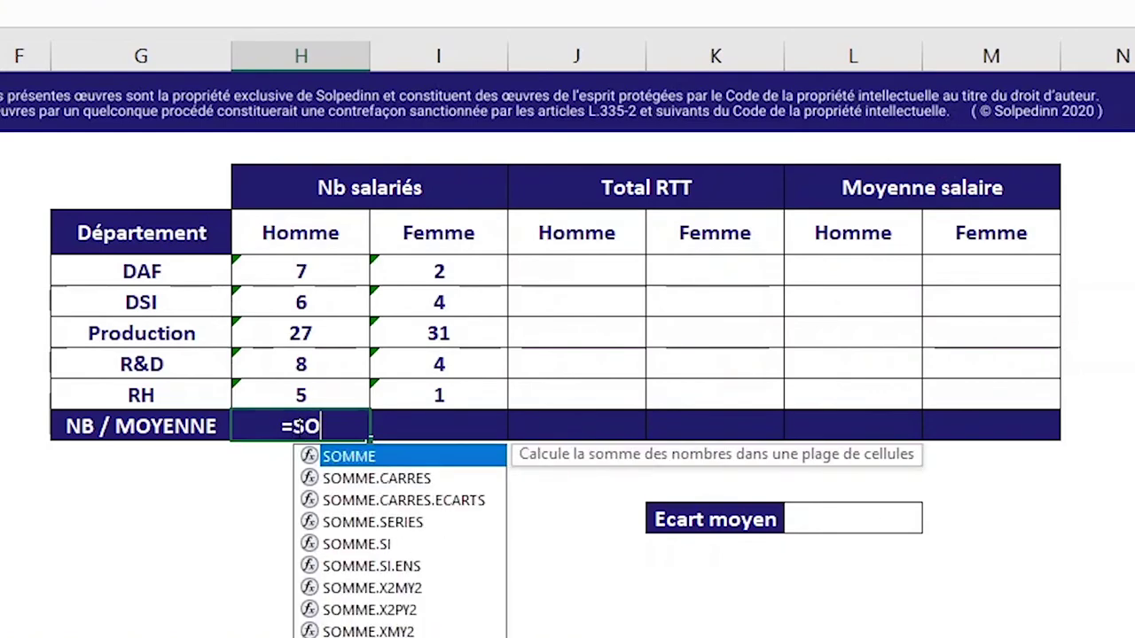
{"action": "type", "text": "MME("}
Sum H6:H10 in H11 for 53 men and copy it to I11 for 42 women.
{"action": "left_click_drag", "start_coordinate": [319, 265], "coordinate": [320, 391]}
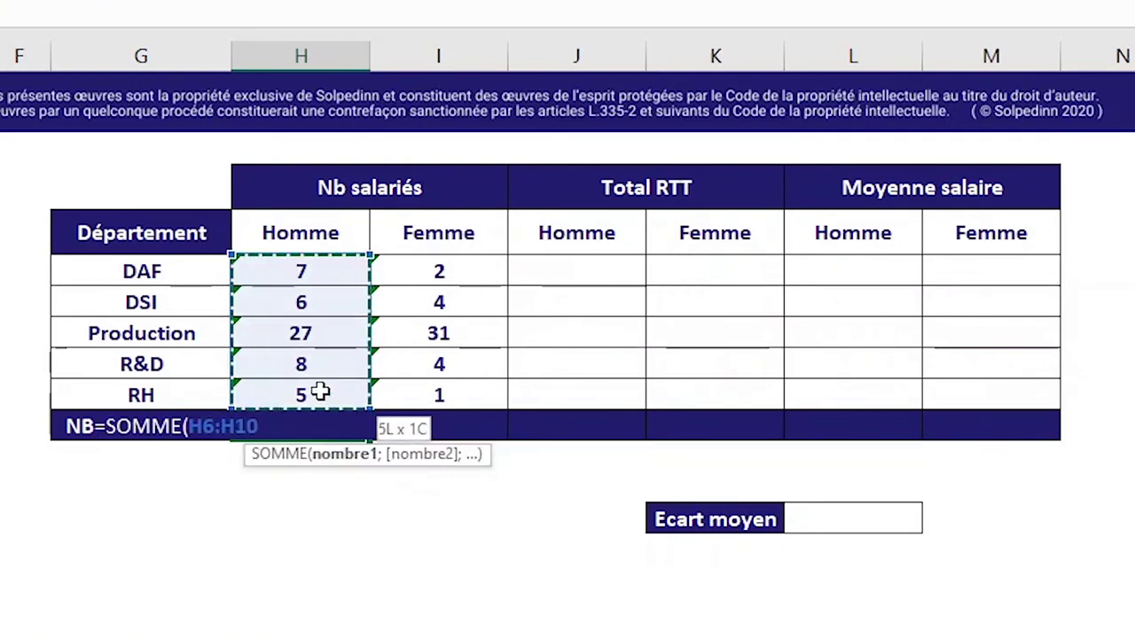
{"action": "type", "text": ")"}
{"action": "key", "text": "Return"}
{"action": "key", "text": "Up"}
{"action": "key", "text": "ctrl+c"}
{"action": "key", "text": "Right"}
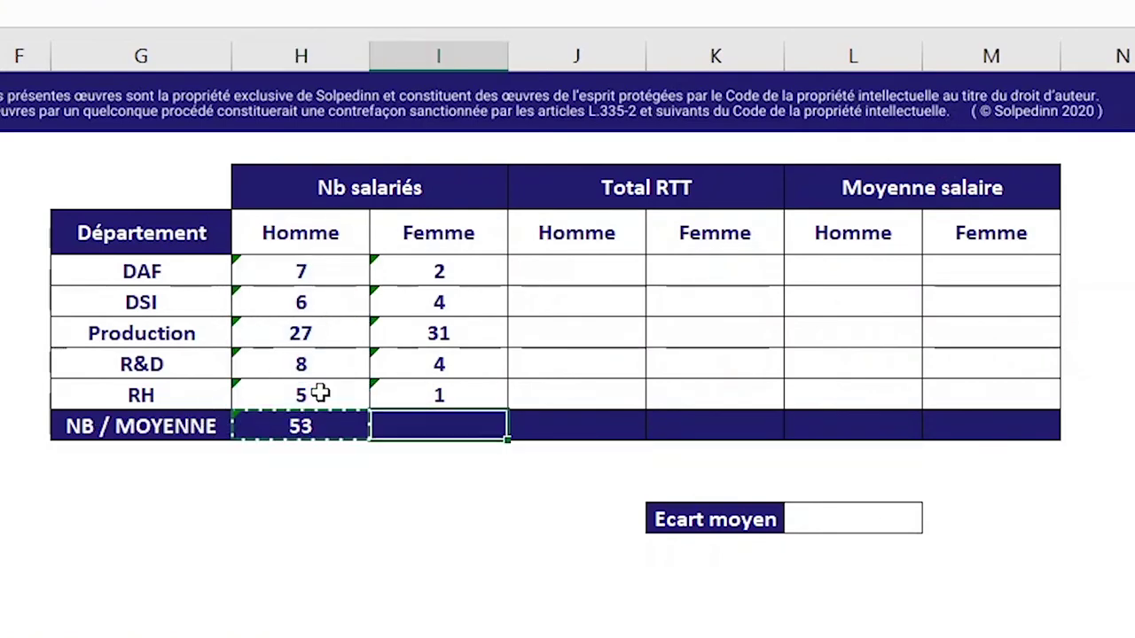
{"action": "key", "text": "ctrl+v"}
{"action": "key", "text": "Escape"}
{"action": "key", "text": "Left"}
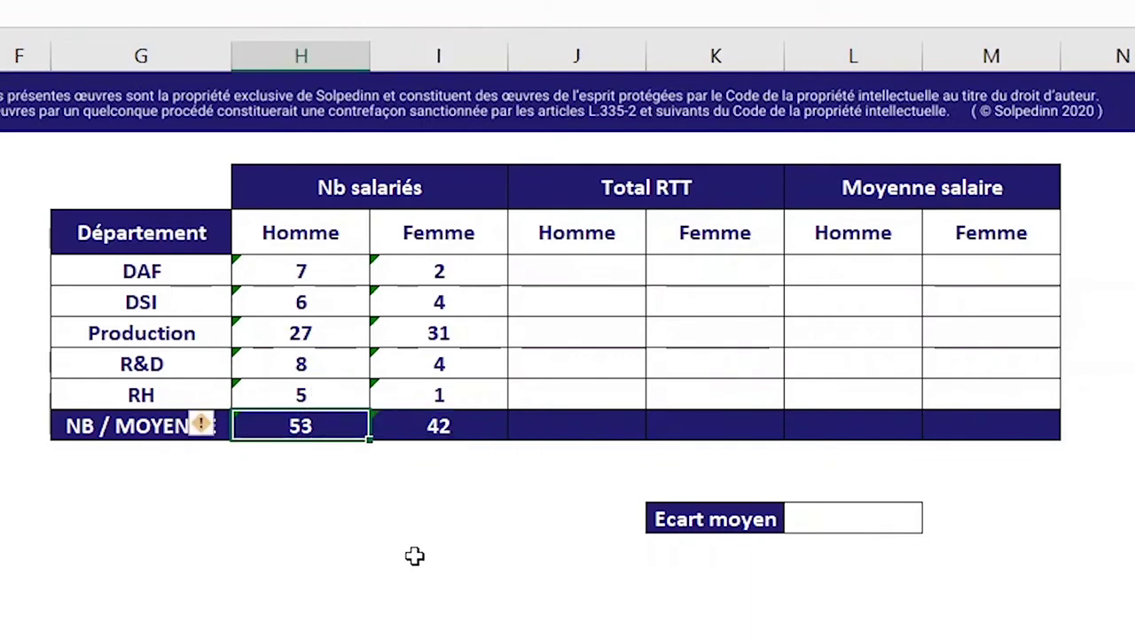
{"action": "left_click_drag", "start_coordinate": [369, 439], "coordinate": [425, 428]}
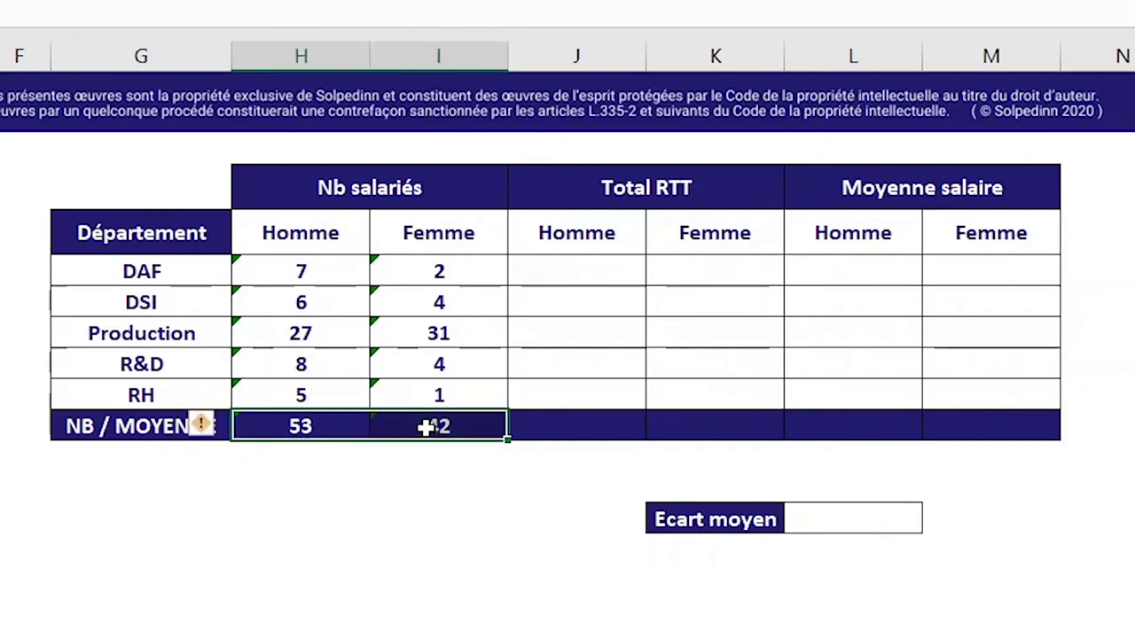
{"action": "left_click", "coordinate": [394, 483]}
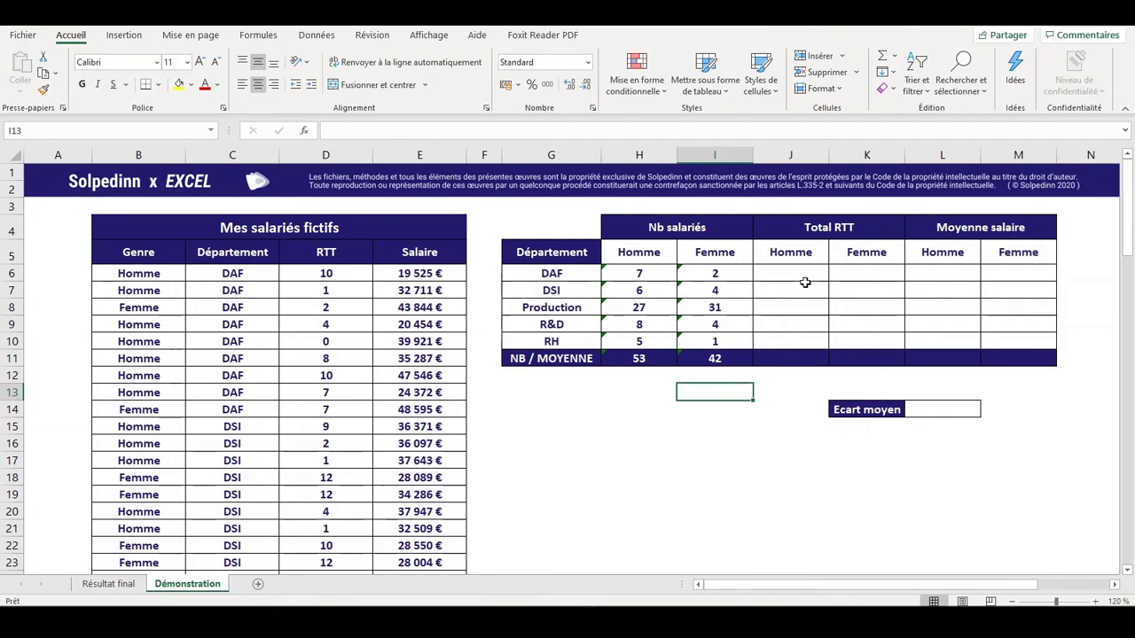
{"action": "left_click", "coordinate": [803, 277]}
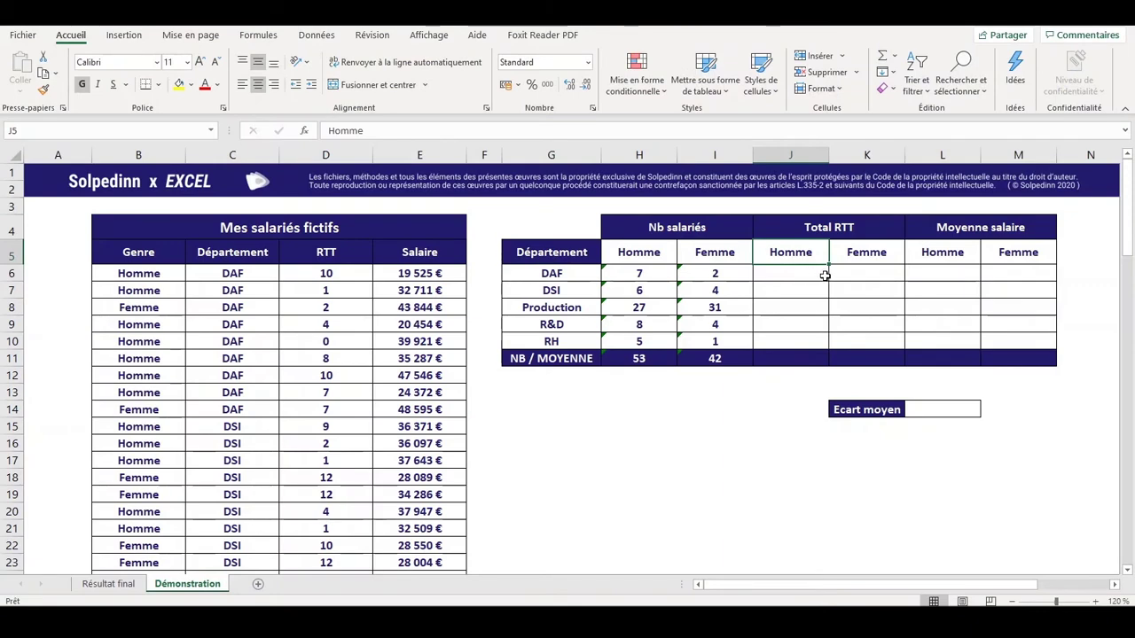
{"action": "left_click", "coordinate": [807, 276]}
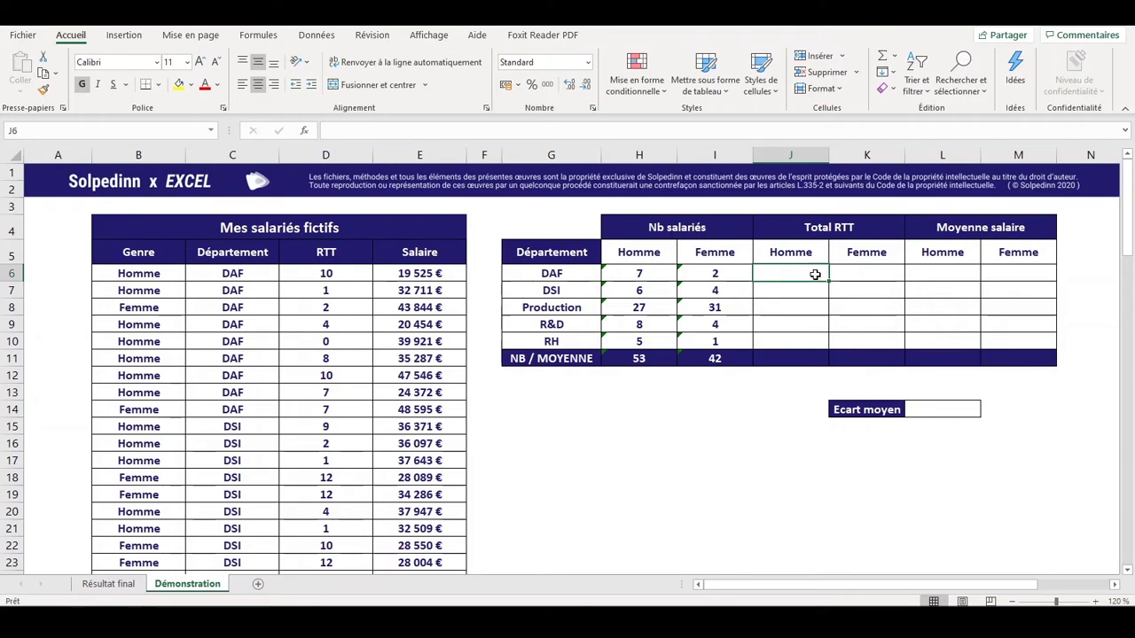
{"action": "left_click", "coordinate": [560, 276]}
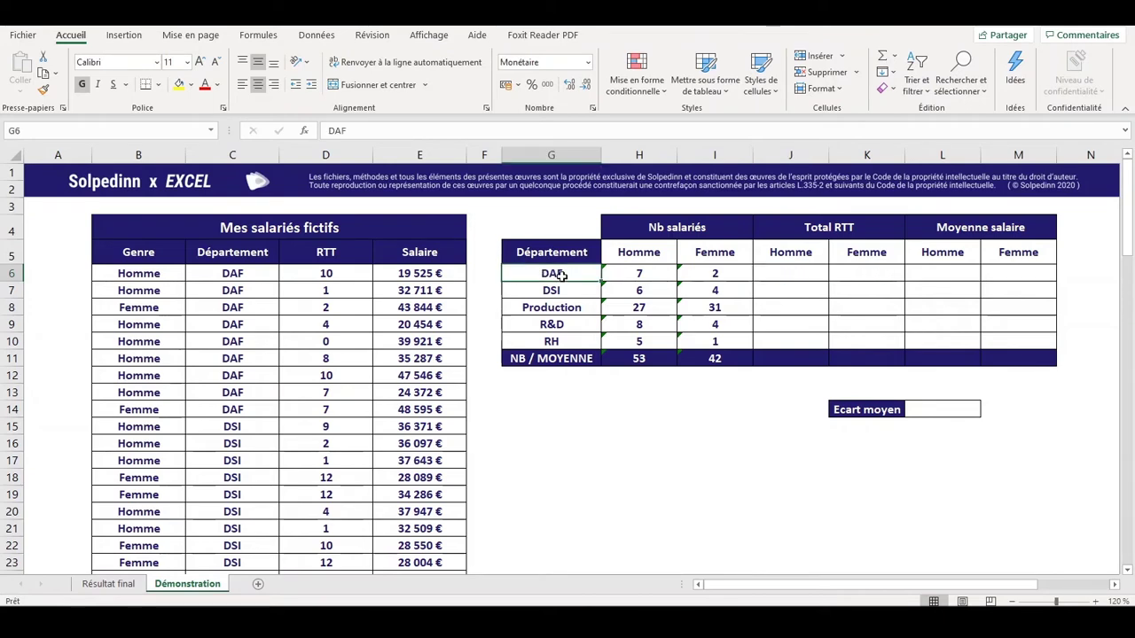
{"action": "left_click", "coordinate": [797, 251]}
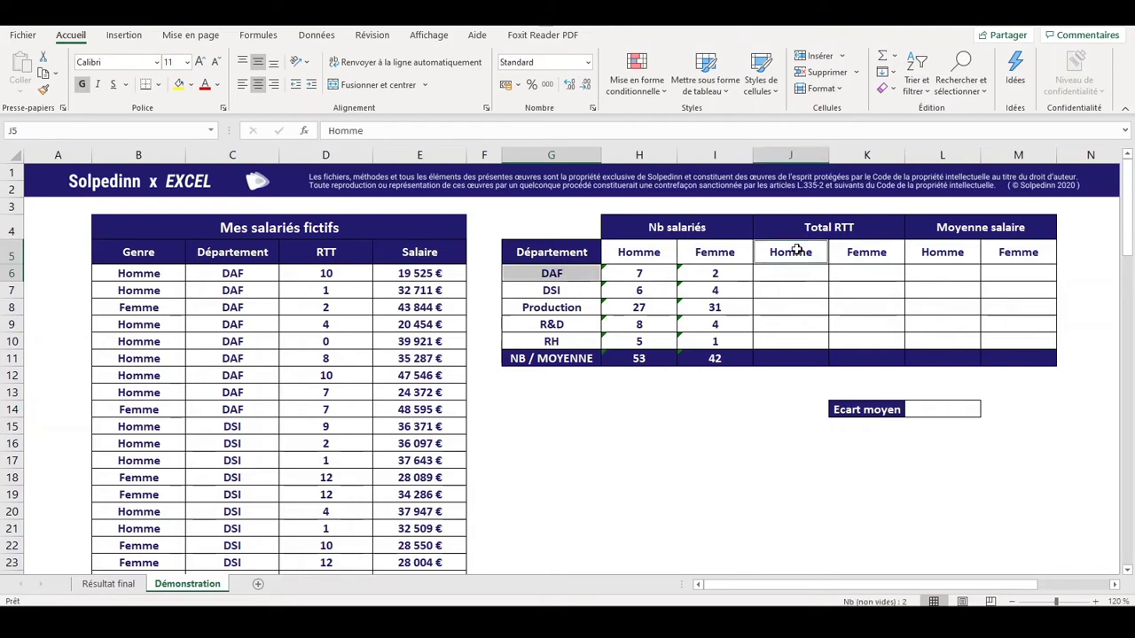
{"action": "left_click", "coordinate": [554, 274]}
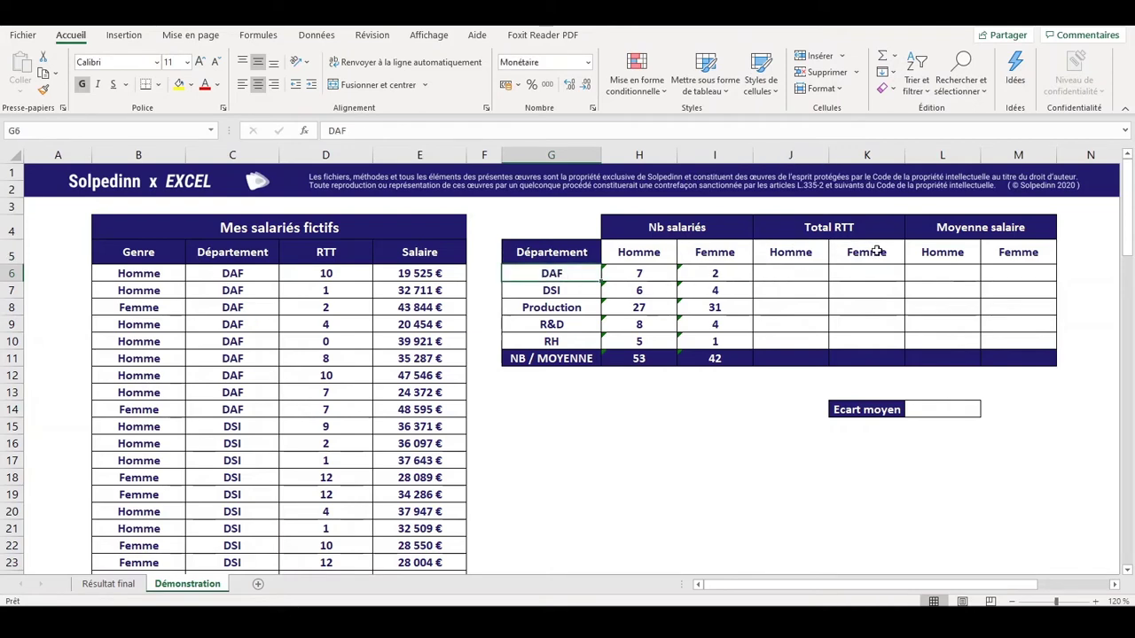
{"action": "left_click", "coordinate": [564, 291]}
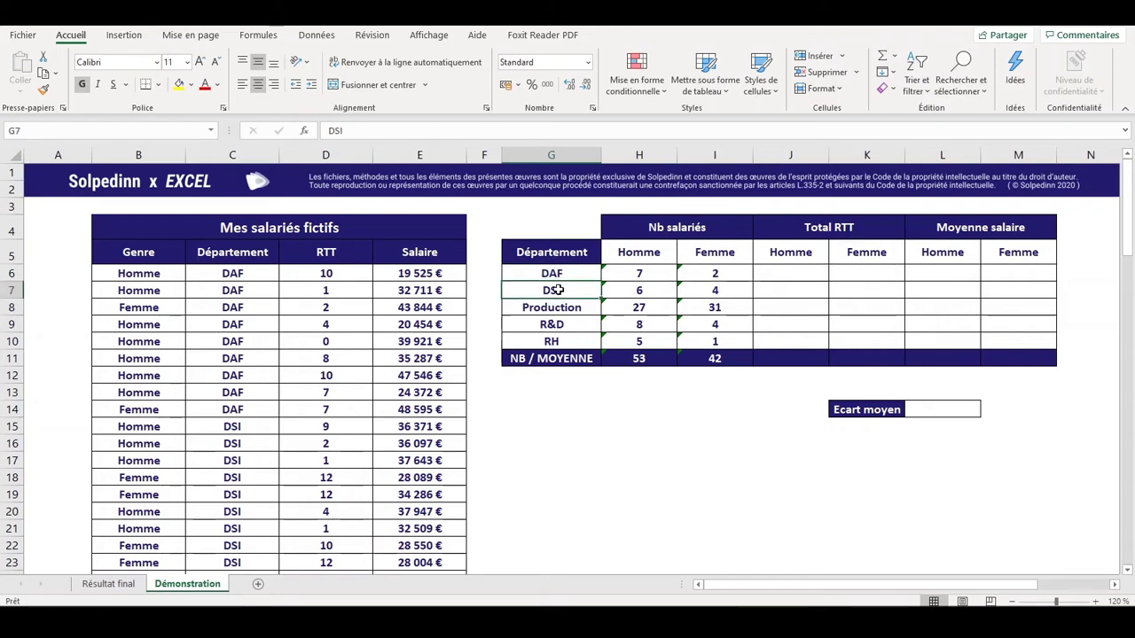
{"action": "left_click", "coordinate": [784, 256]}
{"action": "left_click", "coordinate": [571, 296]}
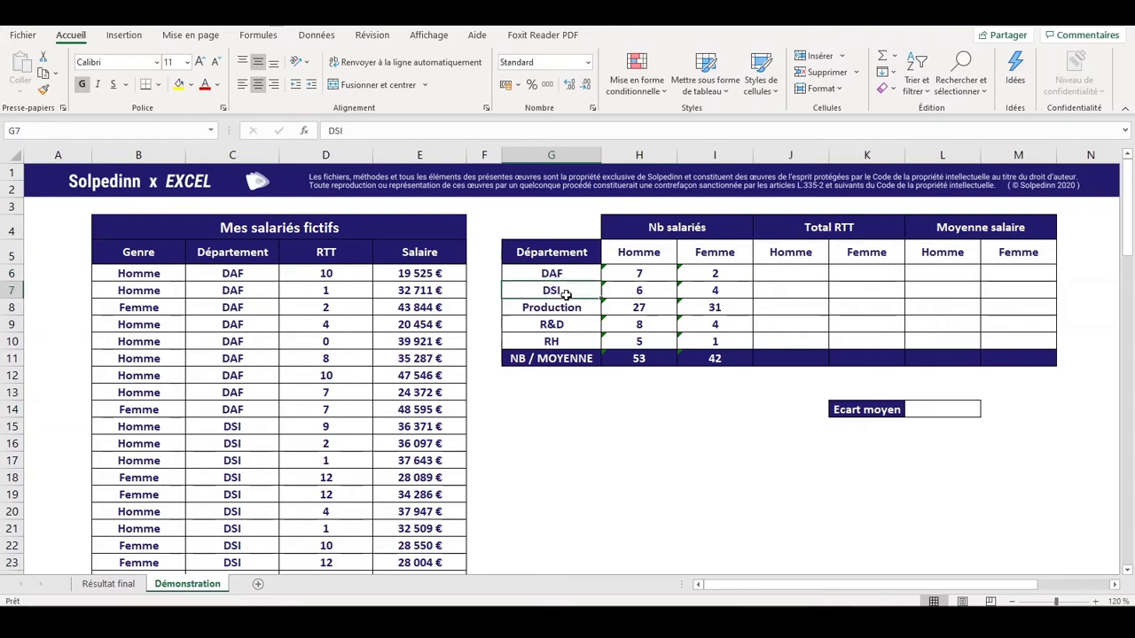
{"action": "left_click", "coordinate": [851, 253], "text": "ctrl"}
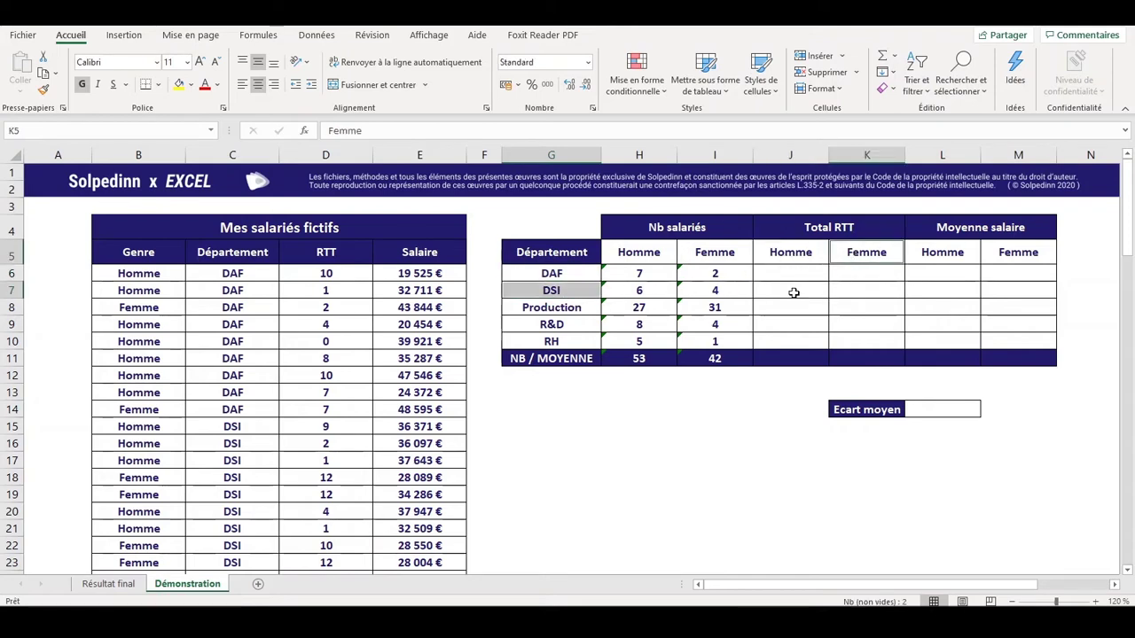
{"action": "left_click", "coordinate": [782, 273]}
In J6, begin =SOMME.SI.ENS with RTT sum range $D$6:$D$100 and department range $C$6:$C$100.
{"action": "type", "text": "=SOM"}
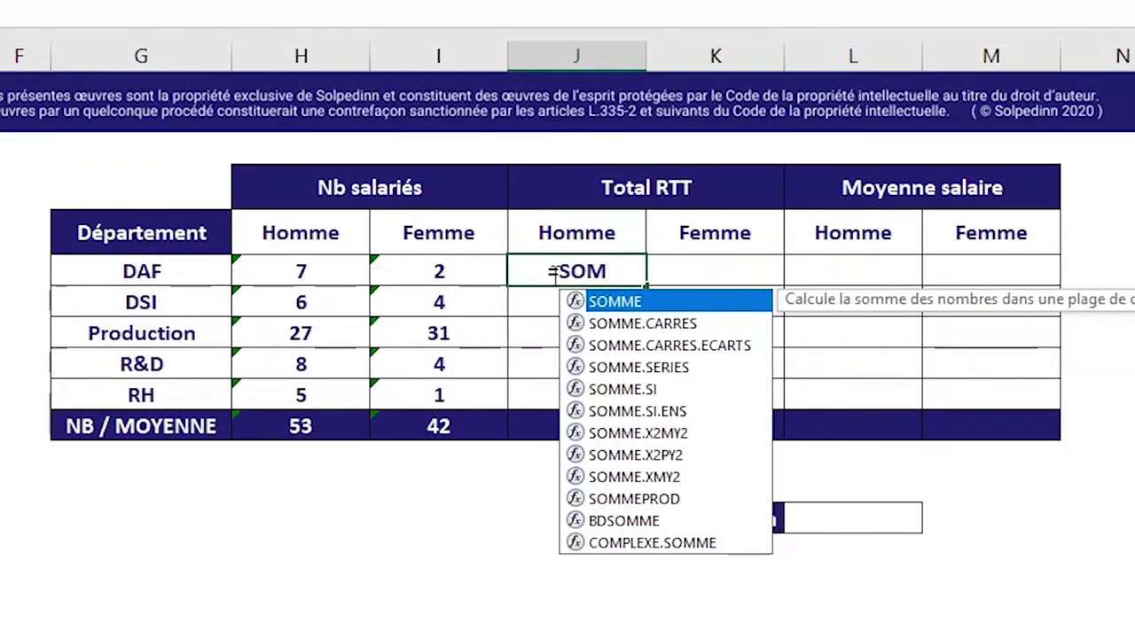
{"action": "type", "text": "ME.SI.EN"}
{"action": "key", "text": "Tab"}
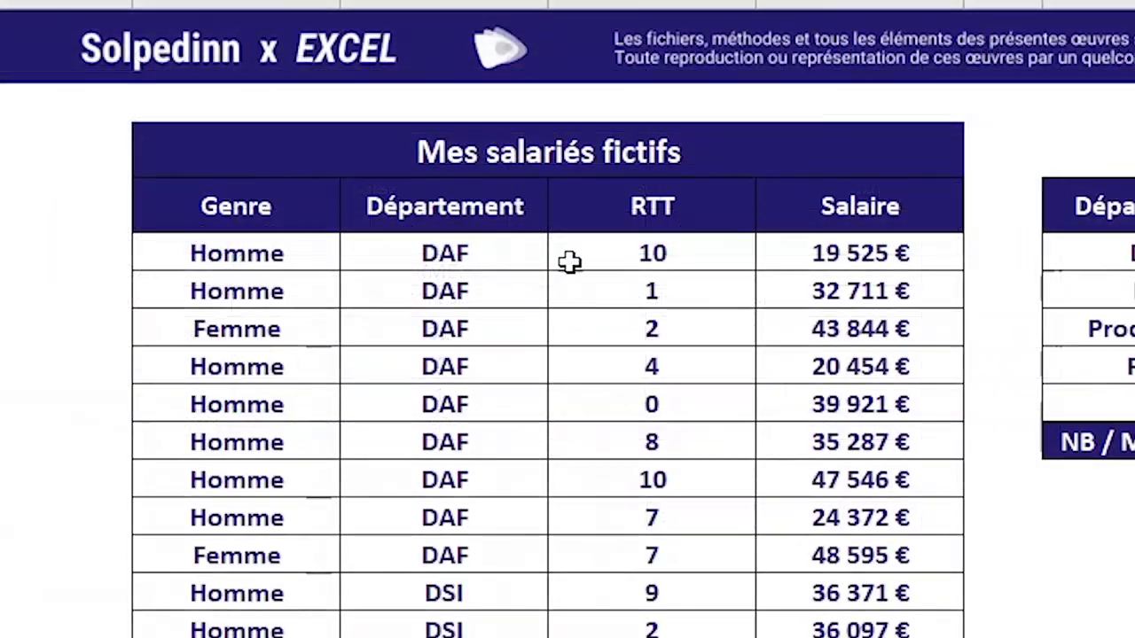
{"action": "left_click", "coordinate": [665, 252]}
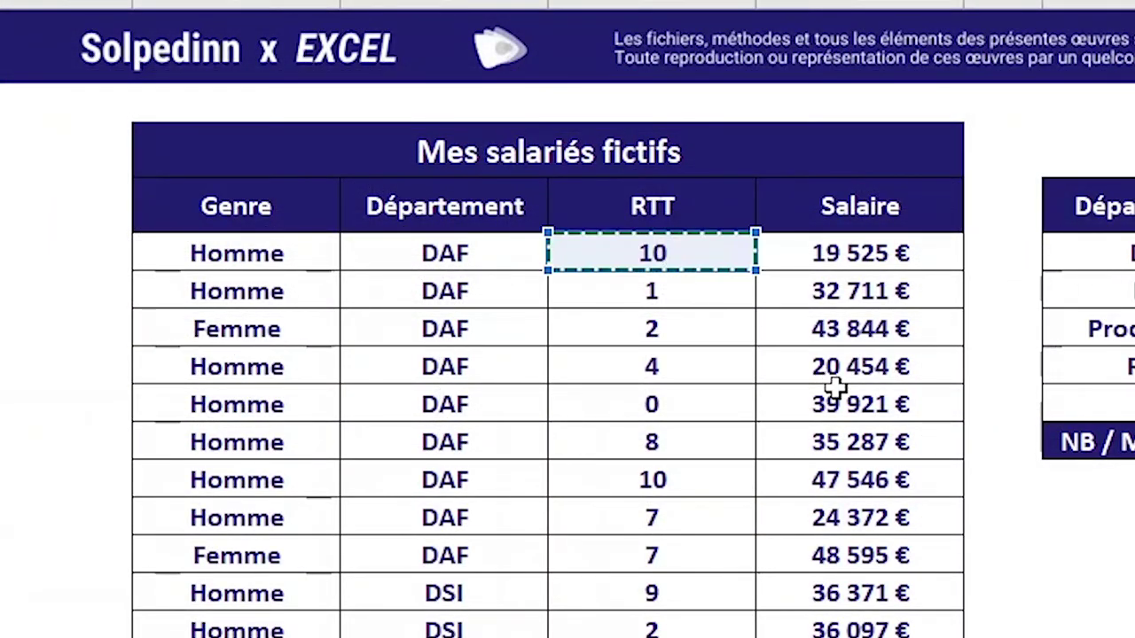
{"action": "key", "text": "ctrl+shift+Down"}
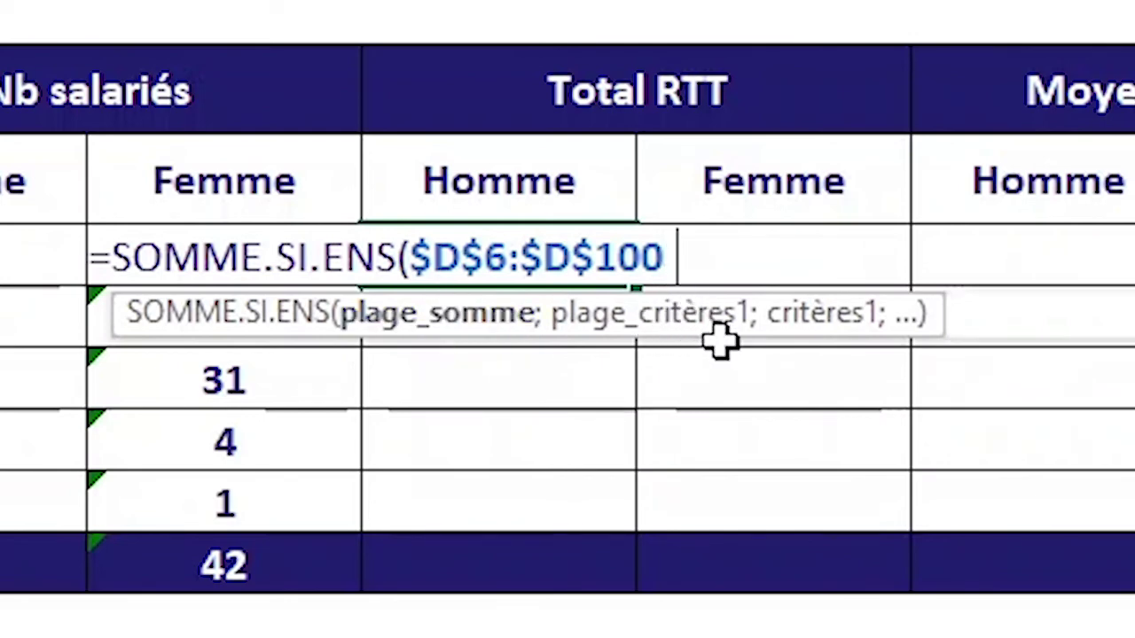
{"action": "type", "text": ";"}
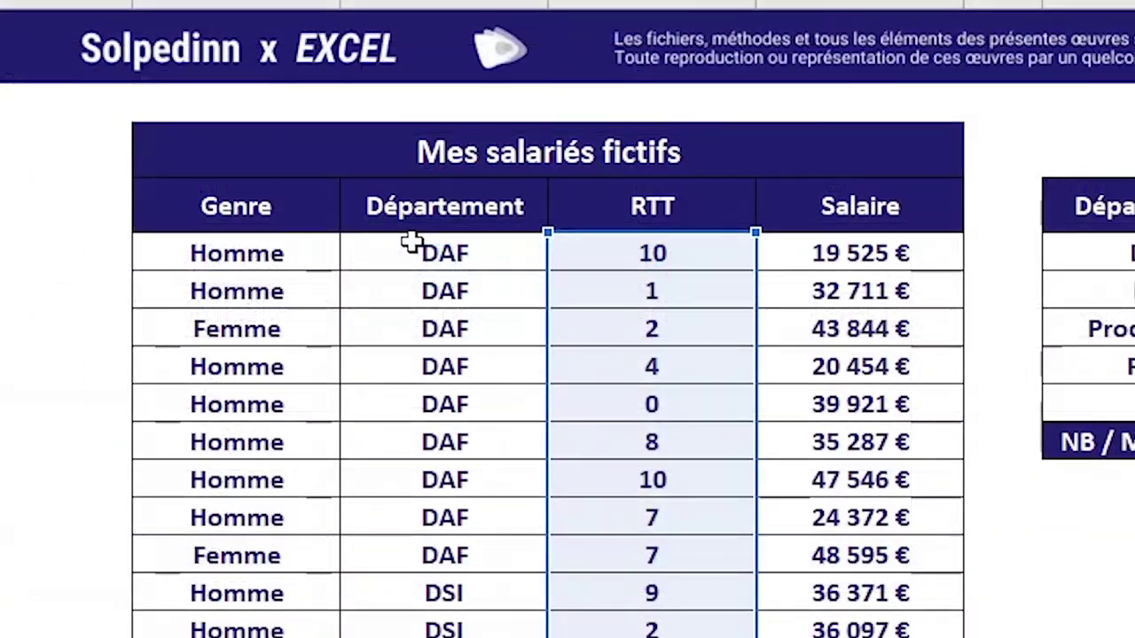
{"action": "left_click", "coordinate": [427, 252]}
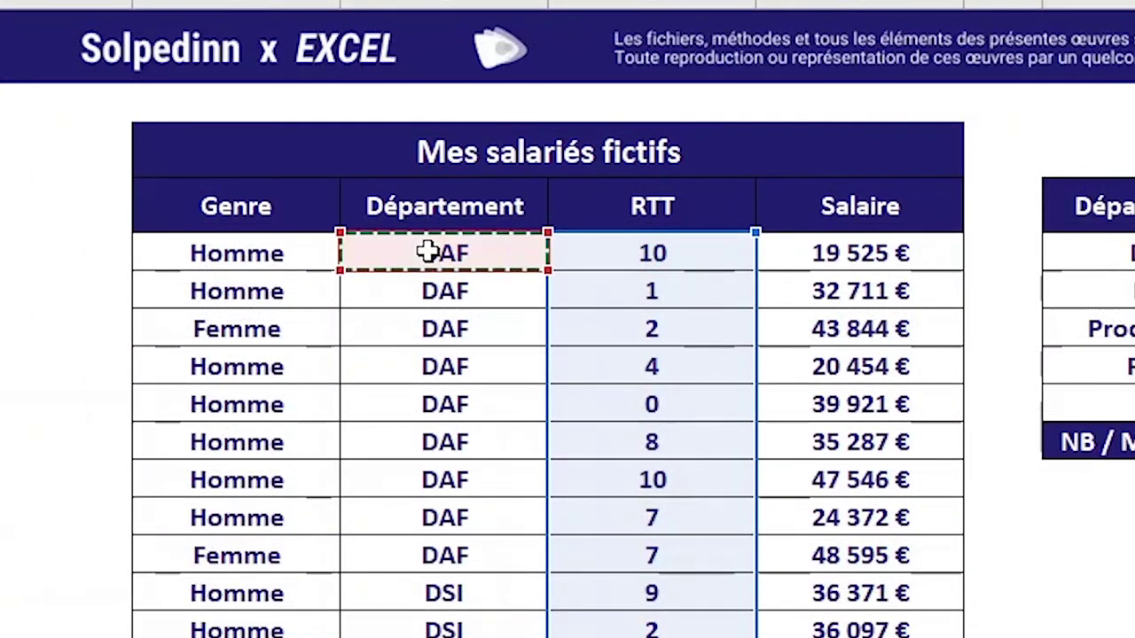
{"action": "key", "text": "ctrl+shift+Down"}
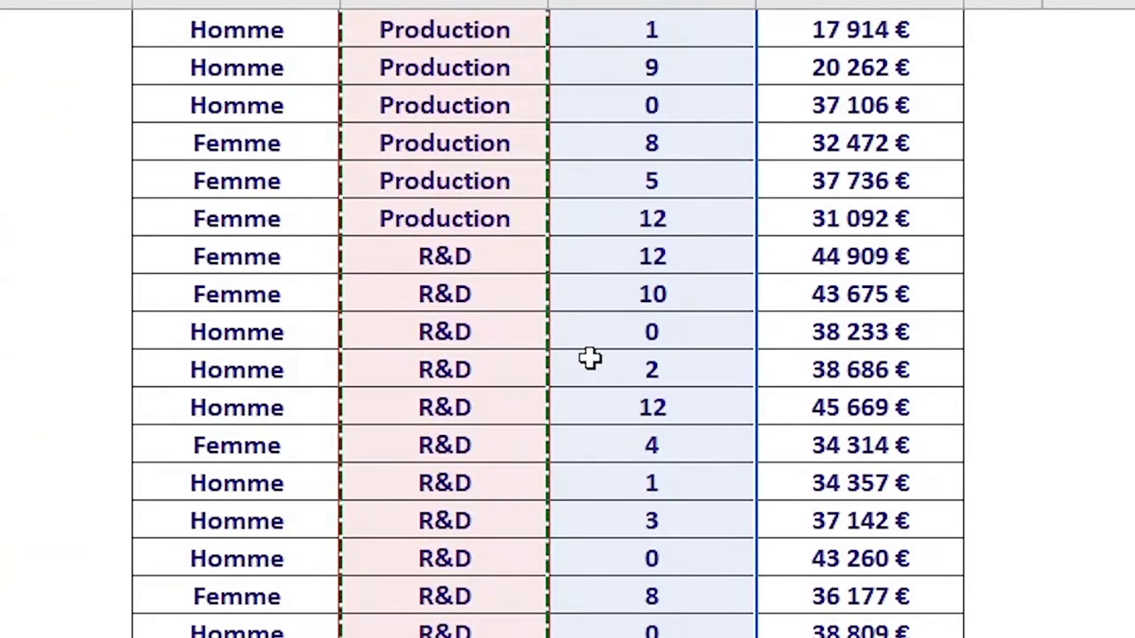
{"action": "scroll", "coordinate": [589, 357], "scroll_direction": "up", "scroll_amount": 10}
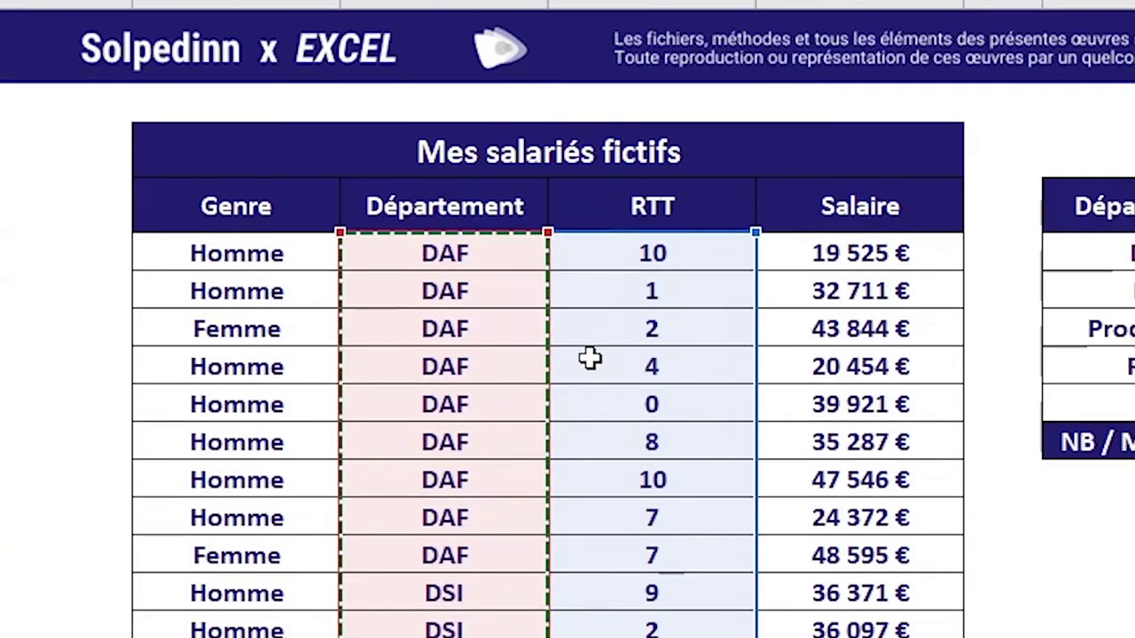
{"action": "type", "text": ";"}
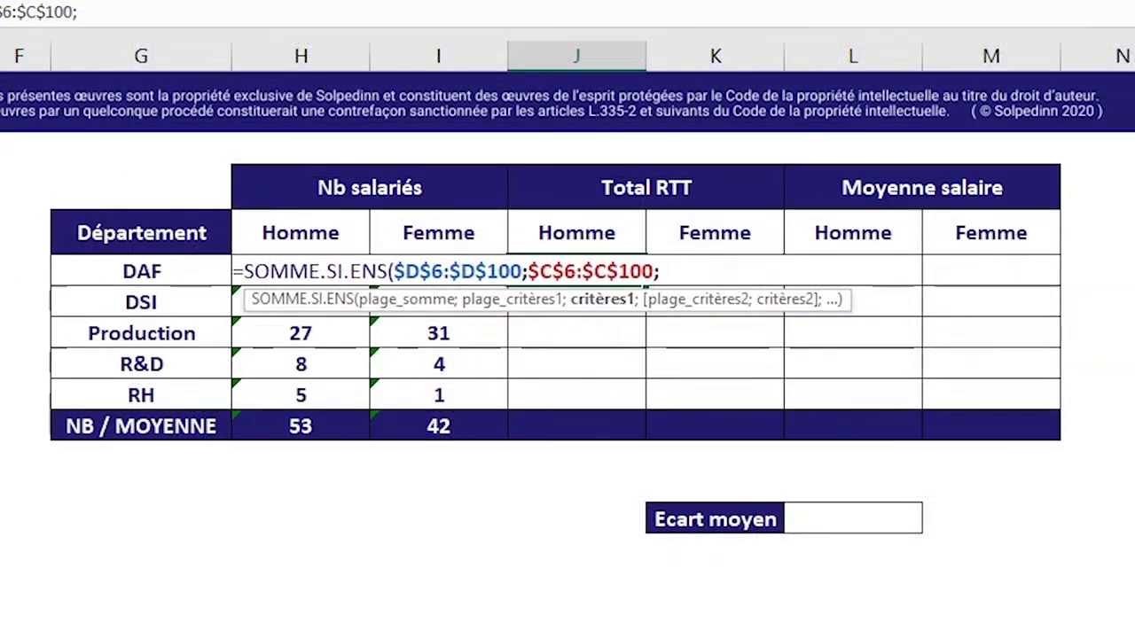
Use G6 as the department criterion, commit, and reopen J6 to review its sum range.
{"action": "left_click", "coordinate": [113, 273]}
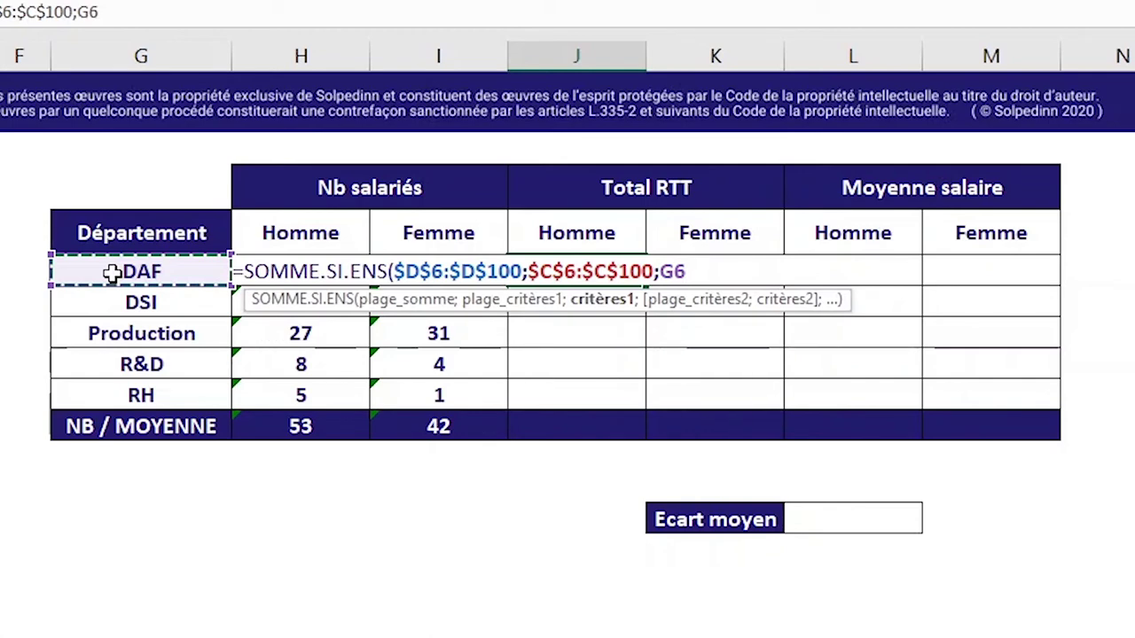
{"action": "type", "text": ")"}
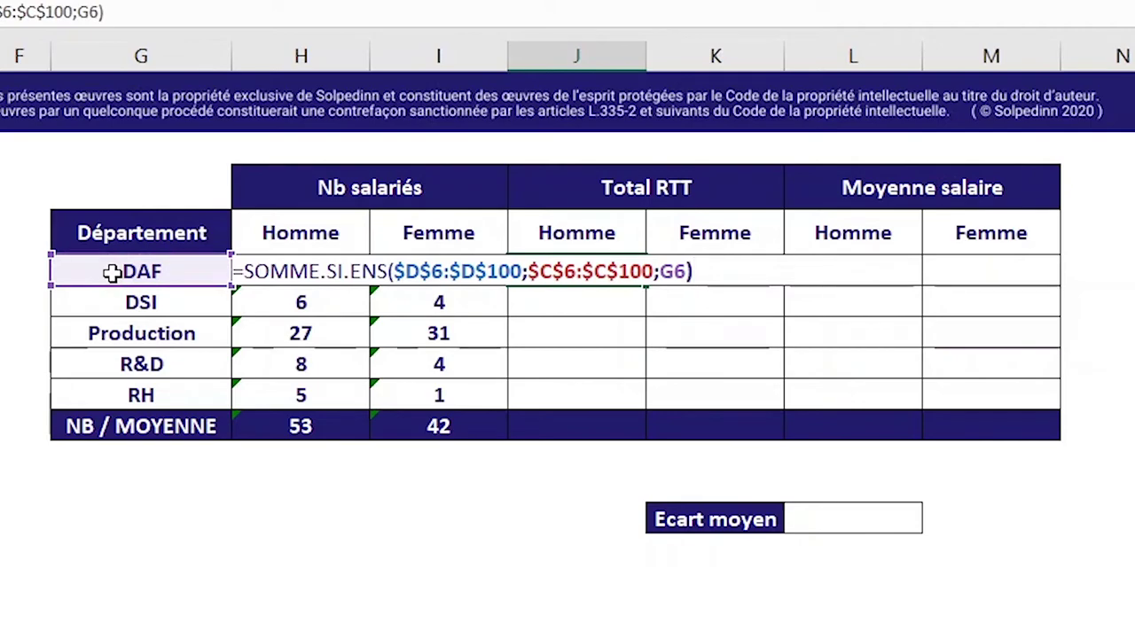
{"action": "key", "text": "Return"}
{"action": "key", "text": "Up"}
{"action": "double_click", "coordinate": [570, 268]}
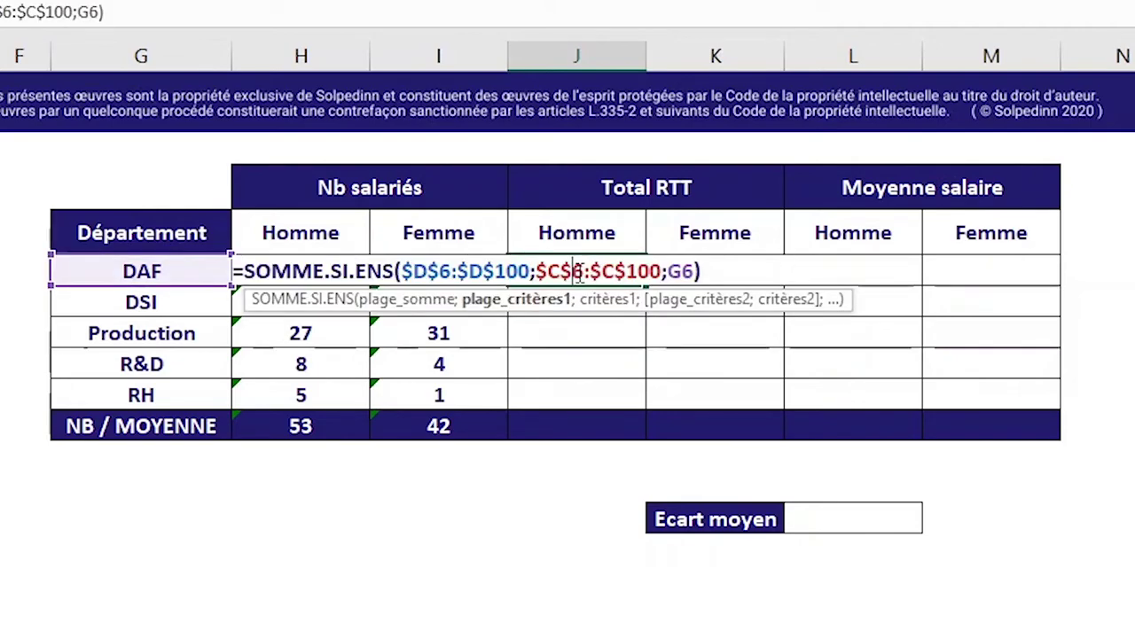
{"action": "double_click", "coordinate": [434, 271]}
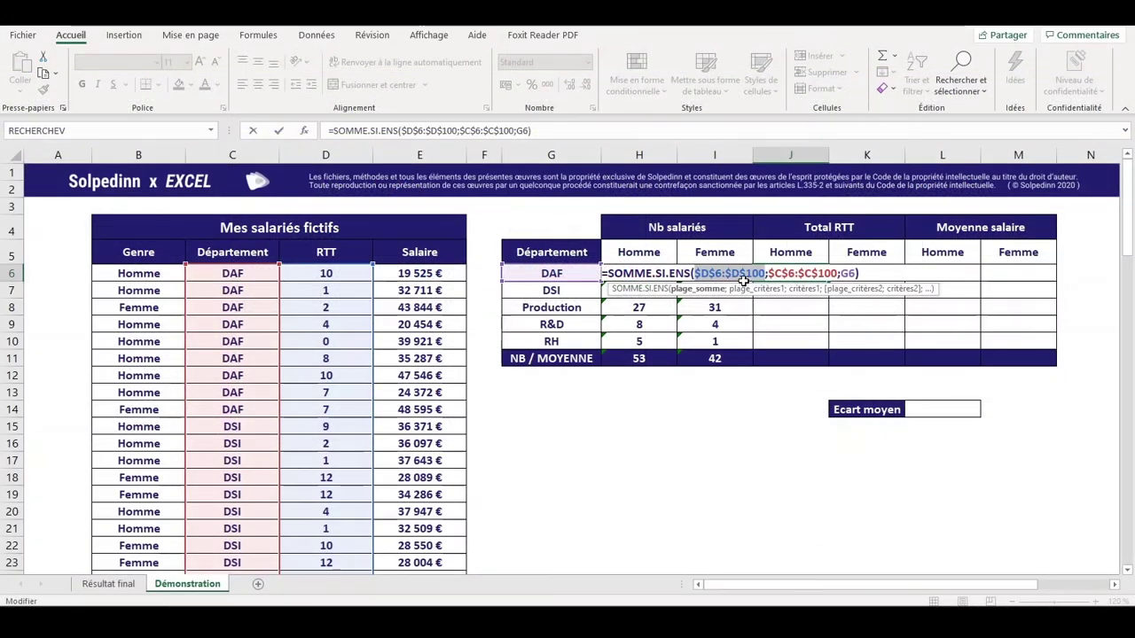
{"action": "key", "text": "Escape"}
{"action": "left_click", "coordinate": [325, 157]}
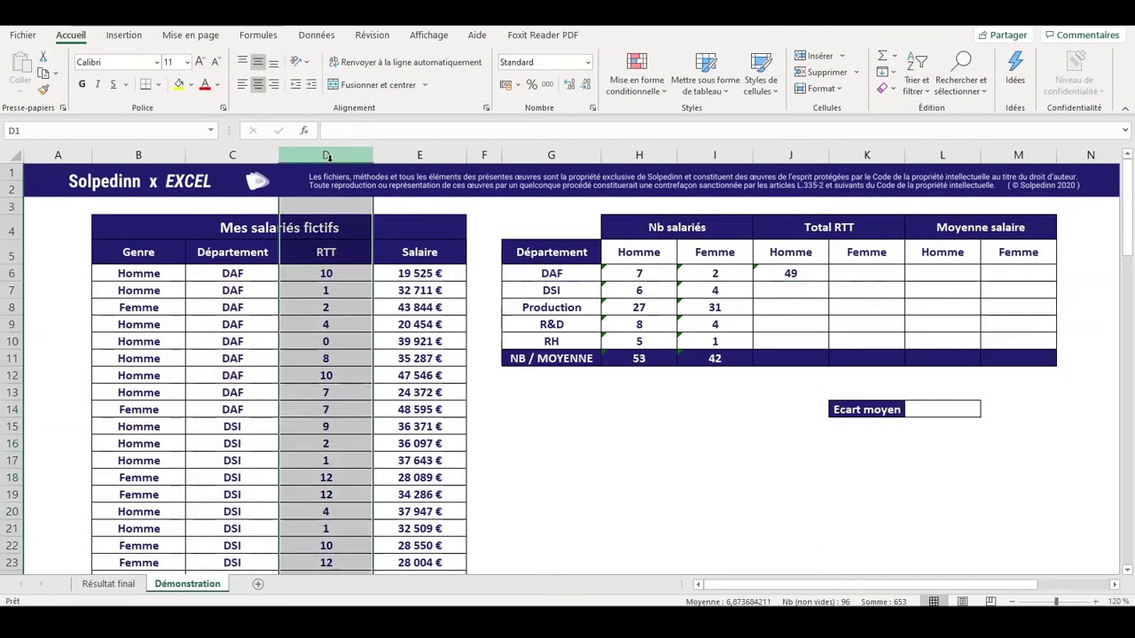
{"action": "double_click", "coordinate": [788, 277]}
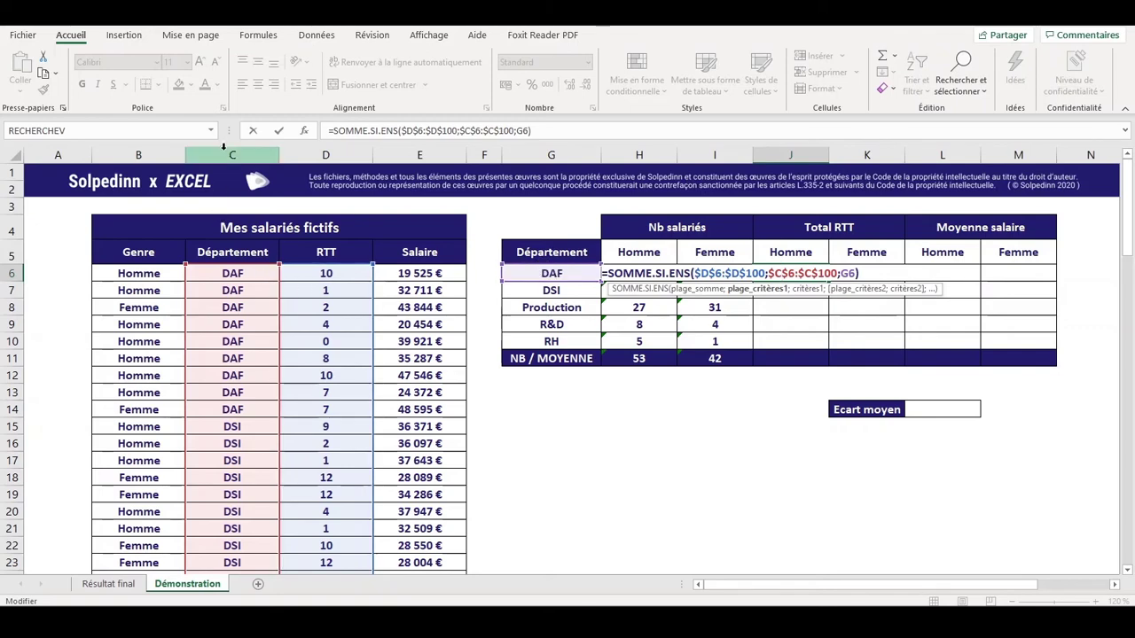
{"action": "key", "text": "Return"}
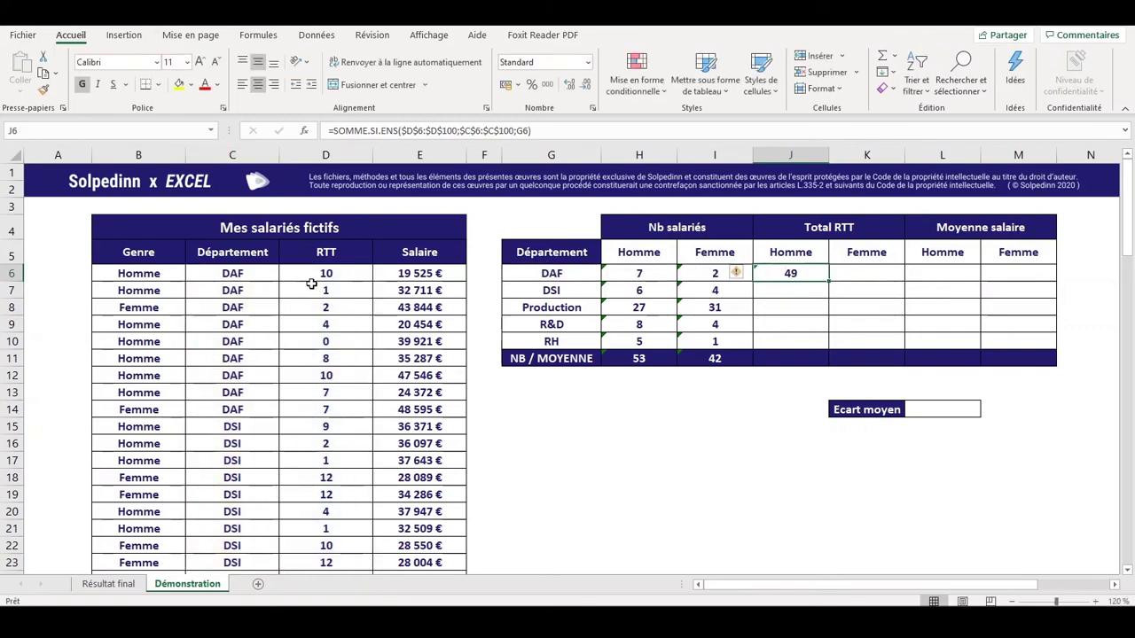
{"action": "left_click_drag", "start_coordinate": [236, 274], "coordinate": [238, 291]}
{"action": "mouse_move", "coordinate": [250, 332]}
{"action": "left_mouse_down"}
{"action": "mouse_move", "coordinate": [257, 408]}
{"action": "mouse_move", "coordinate": [319, 348]}
{"action": "mouse_move", "coordinate": [321, 275]}
{"action": "left_mouse_up"}
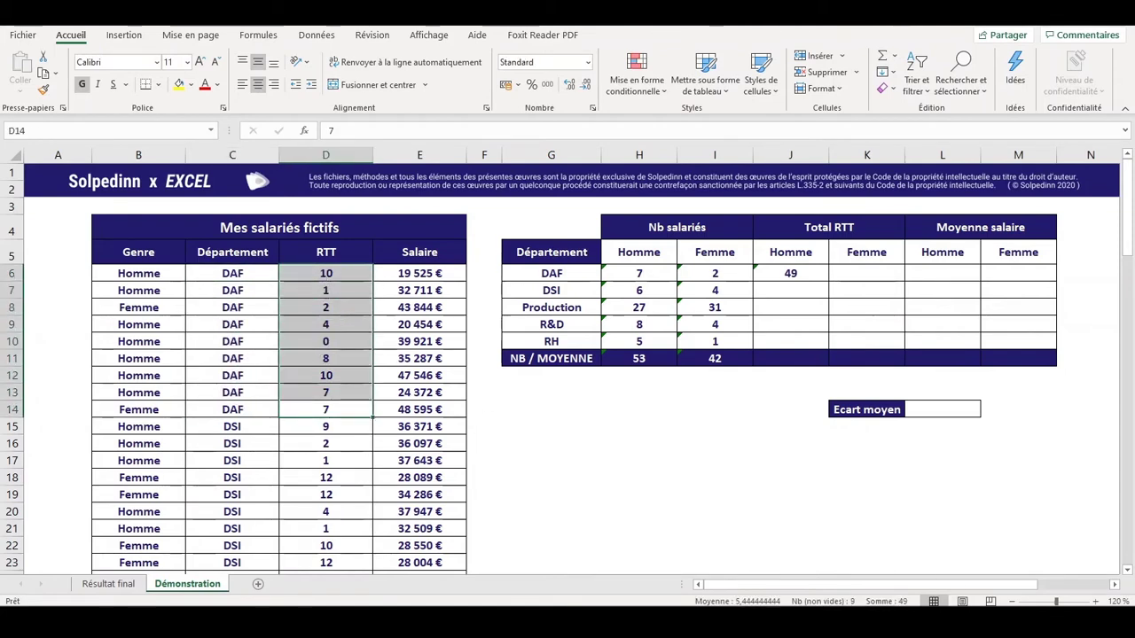
{"action": "left_click", "coordinate": [792, 273]}
{"action": "double_click", "coordinate": [802, 273]}
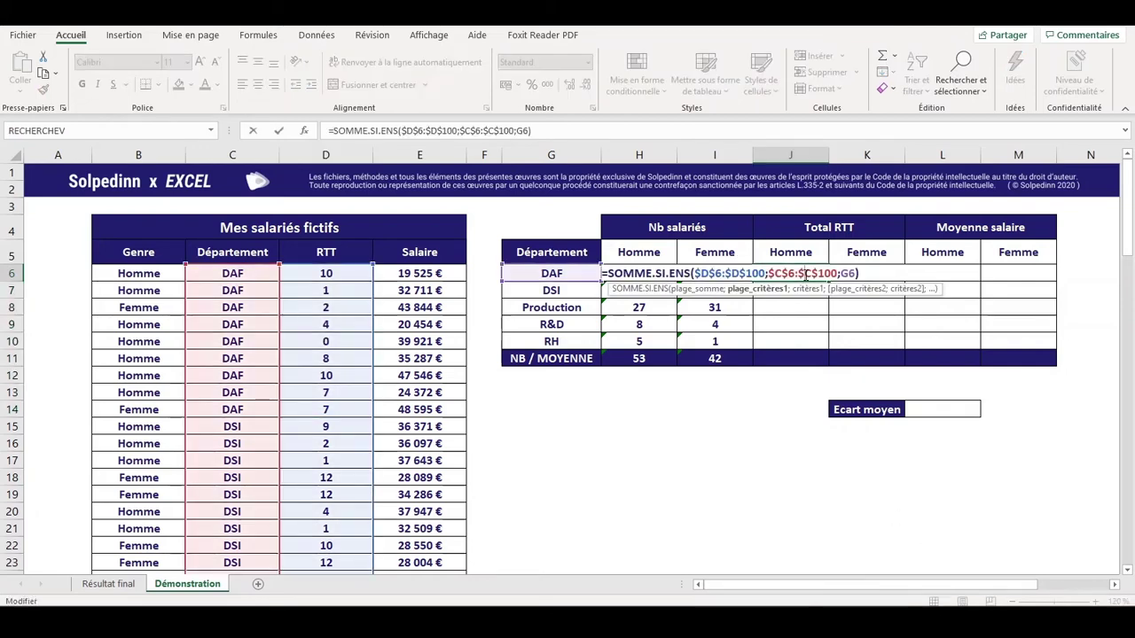
{"action": "left_click", "coordinate": [853, 273]}
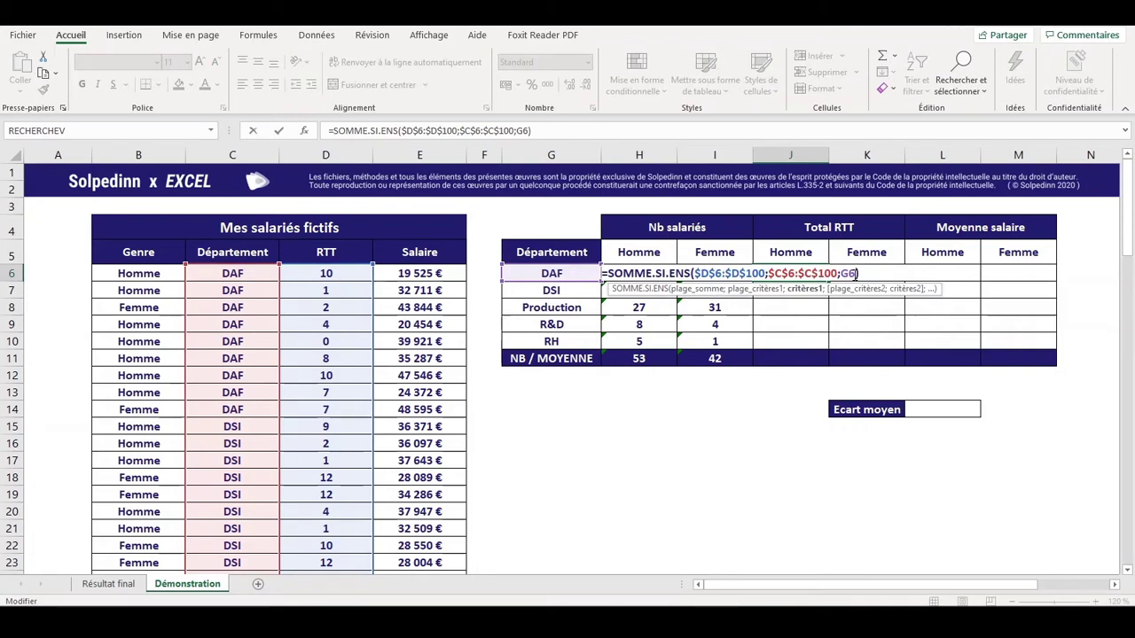
Add the $B$6:$B$100 range with $J$5 Homme criterion to J6, giving 40 RTT for DAF men.
{"action": "type", "text": ";"}
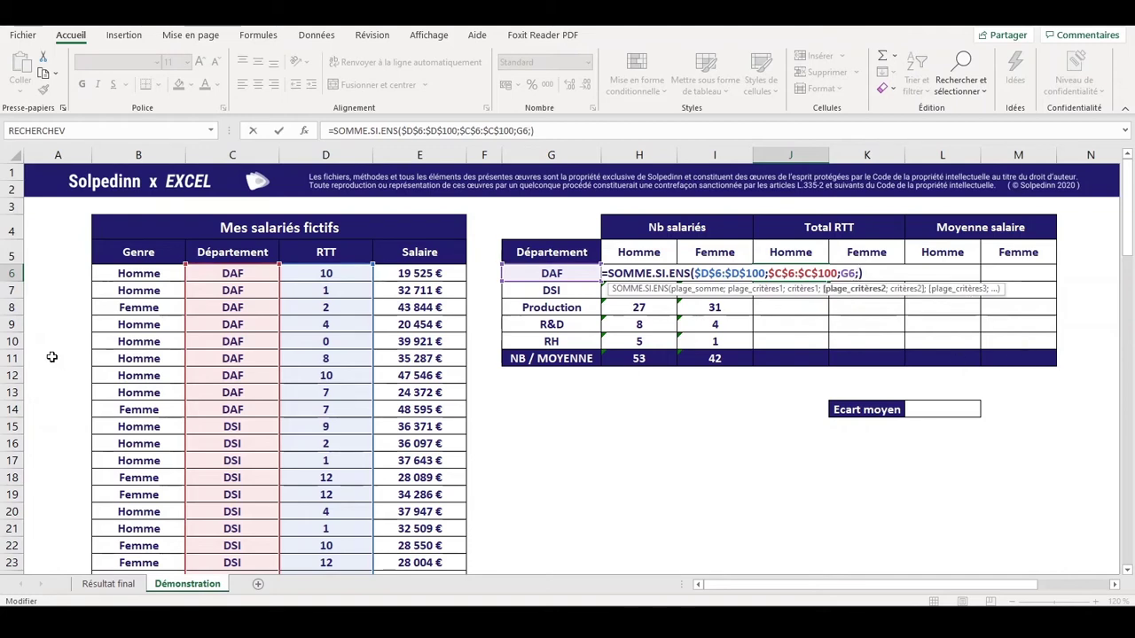
{"action": "left_click", "coordinate": [125, 279]}
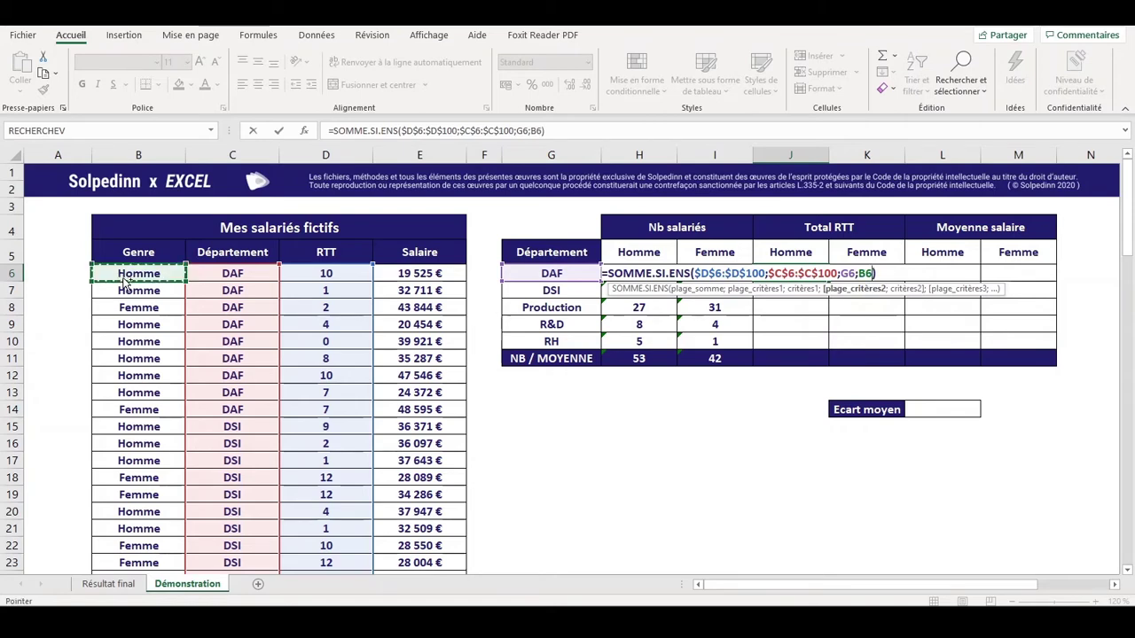
{"action": "key", "text": "ctrl+shift+Down"}
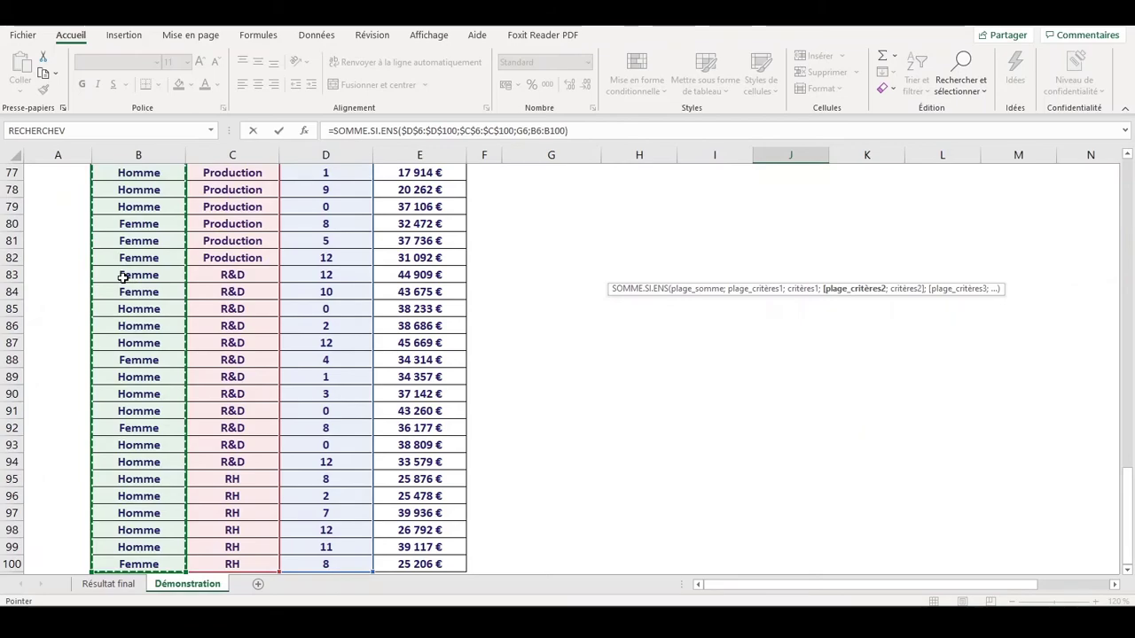
{"action": "key", "text": "F4"}
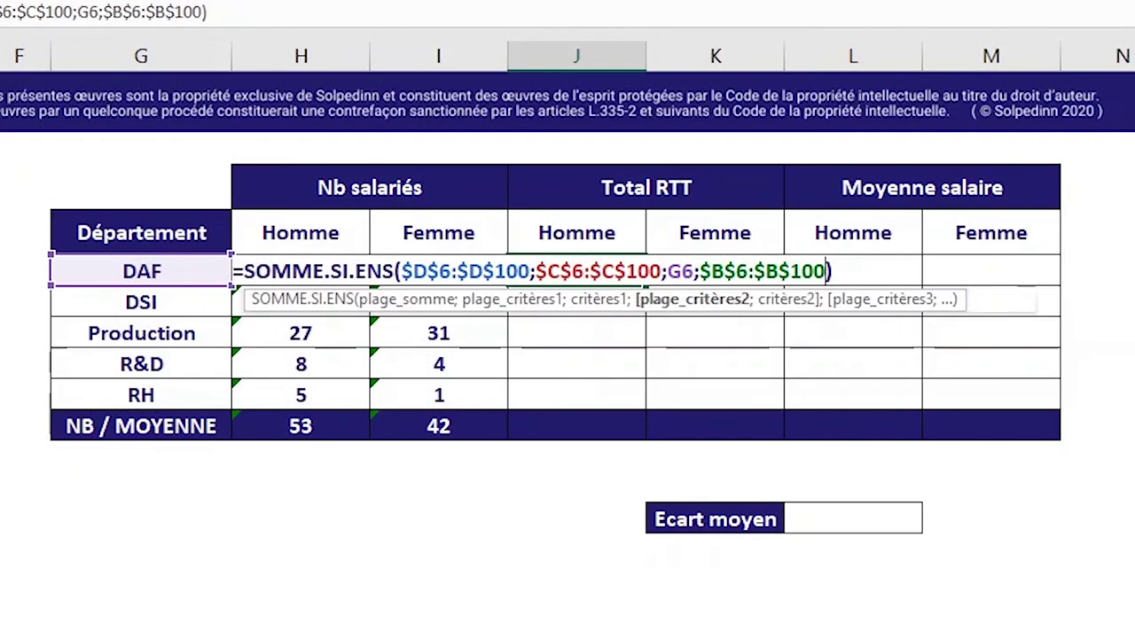
{"action": "type", "text": ";"}
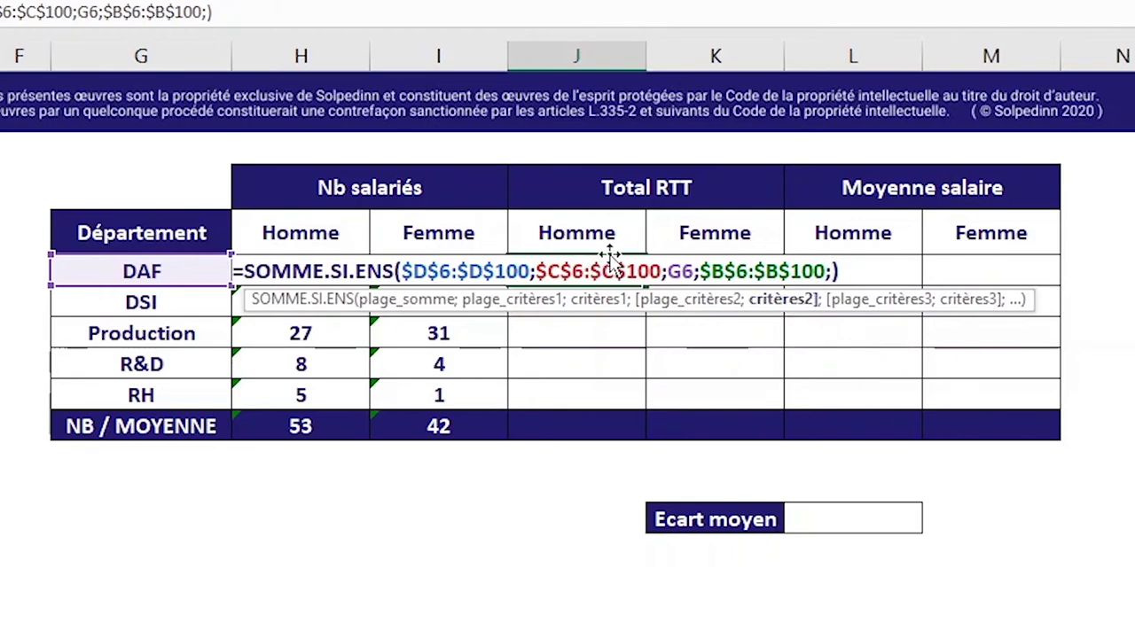
{"action": "left_click", "coordinate": [577, 230]}
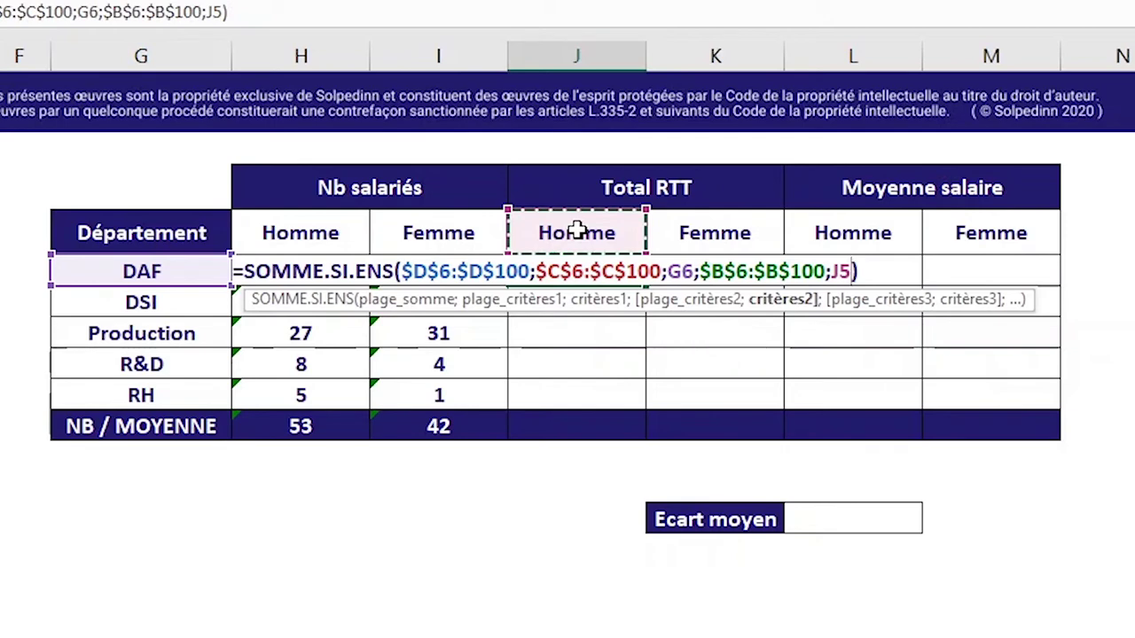
{"action": "key", "text": "F4"}
{"action": "key", "text": "Return"}
{"action": "key", "text": "Up"}
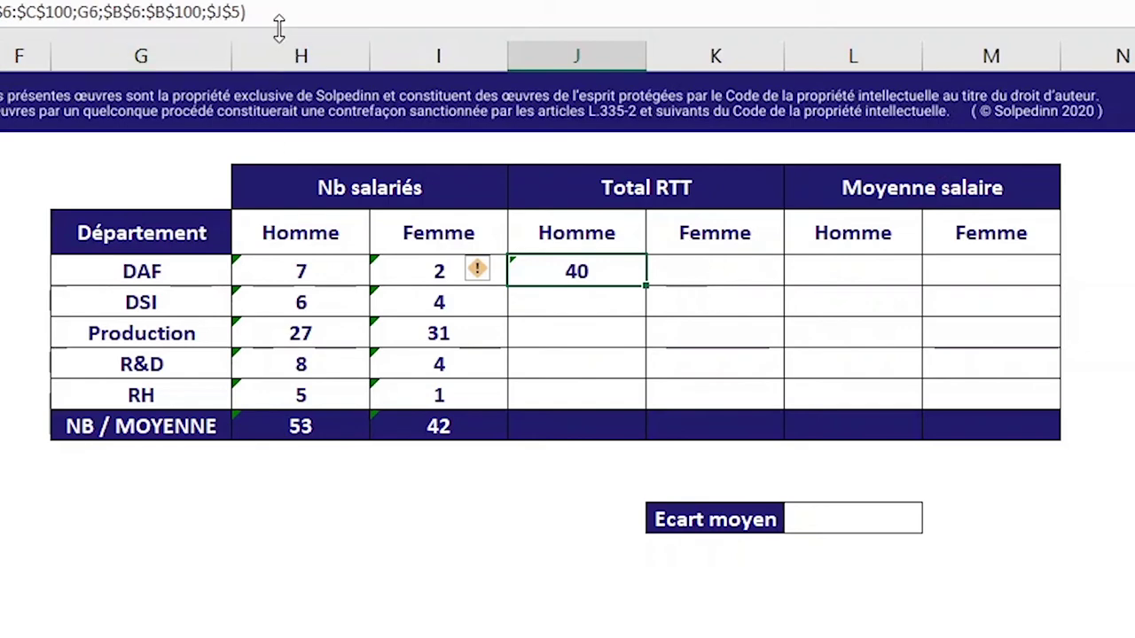
{"action": "double_click", "coordinate": [637, 273]}
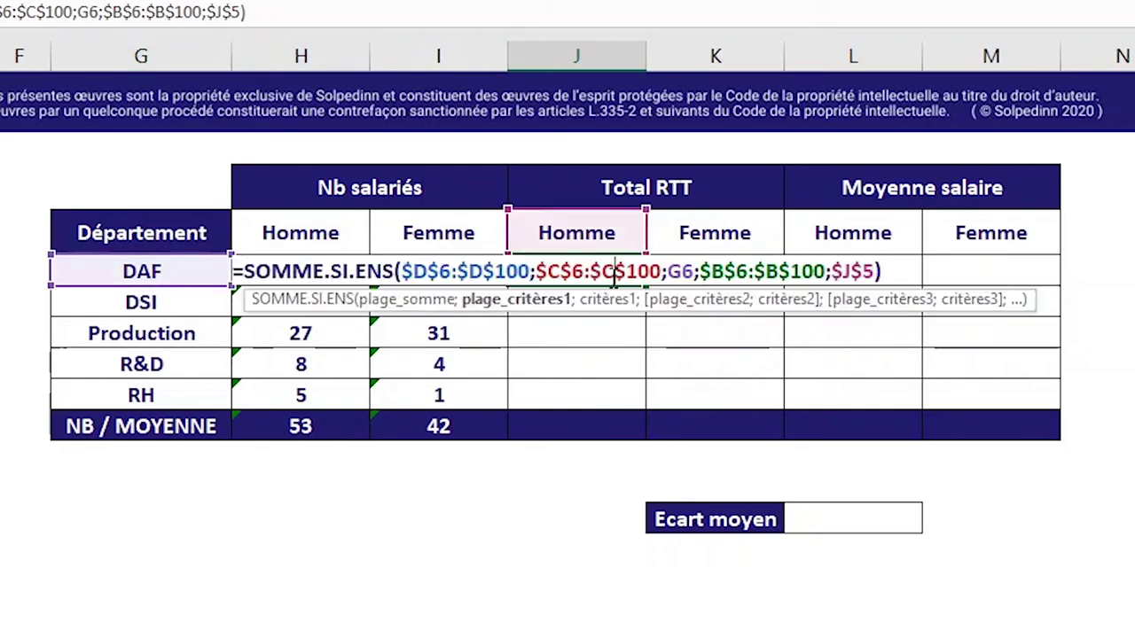
Paste J6's formula into K6 with the Femme header $K$5 as criterion, giving 9.
{"action": "key", "text": "shift+Home"}
{"action": "left_click", "coordinate": [674, 282]}
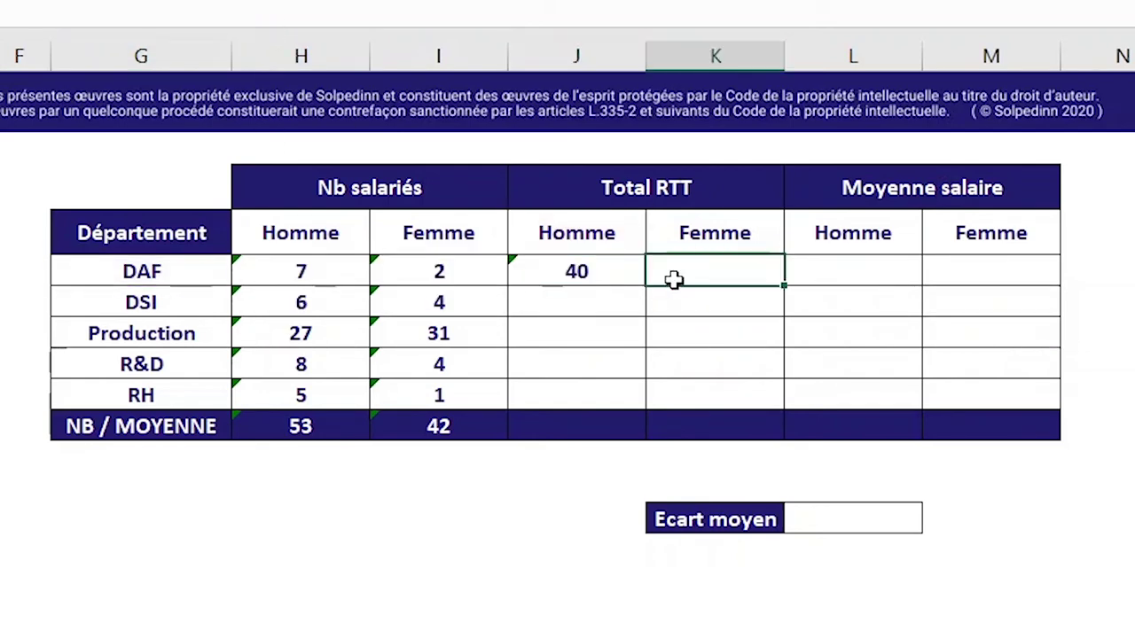
{"action": "double_click", "coordinate": [709, 273]}
{"action": "key", "text": "ctrl+v"}
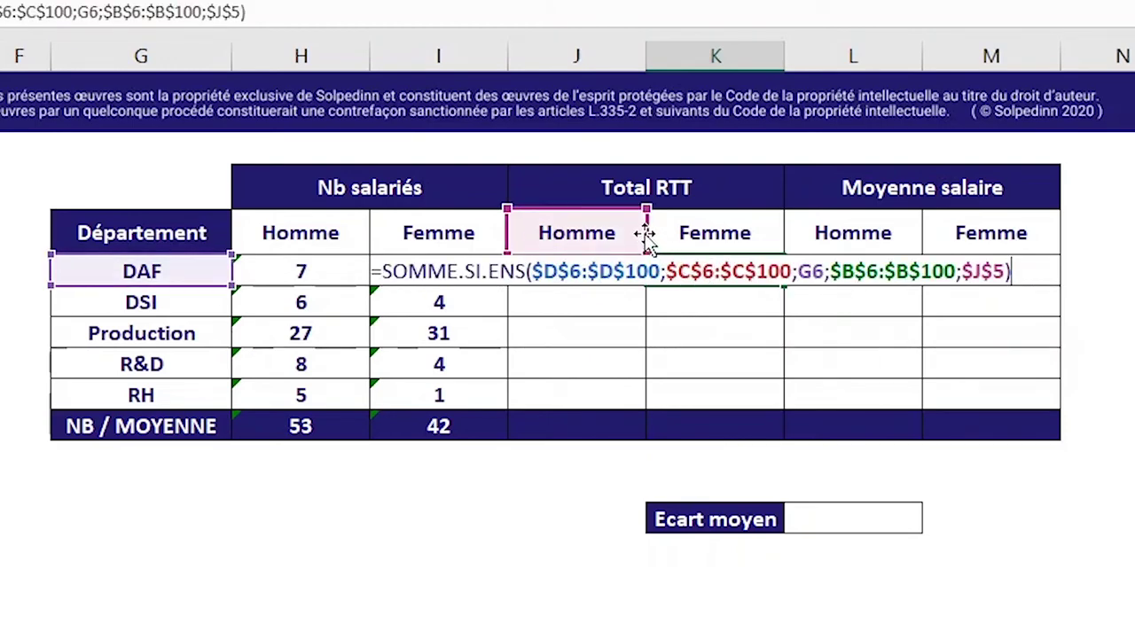
{"action": "mouse_move", "coordinate": [646, 235]}
{"action": "left_mouse_down"}
{"action": "mouse_move", "coordinate": [629, 242]}
{"action": "mouse_move", "coordinate": [683, 244]}
{"action": "left_mouse_up"}
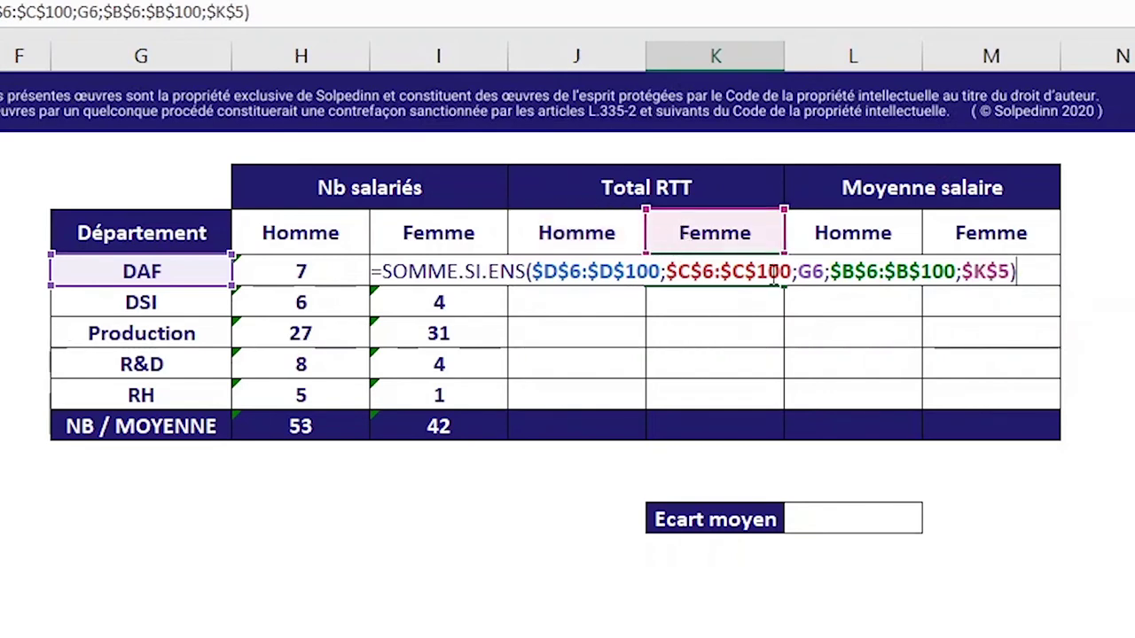
{"action": "key", "text": "Return"}
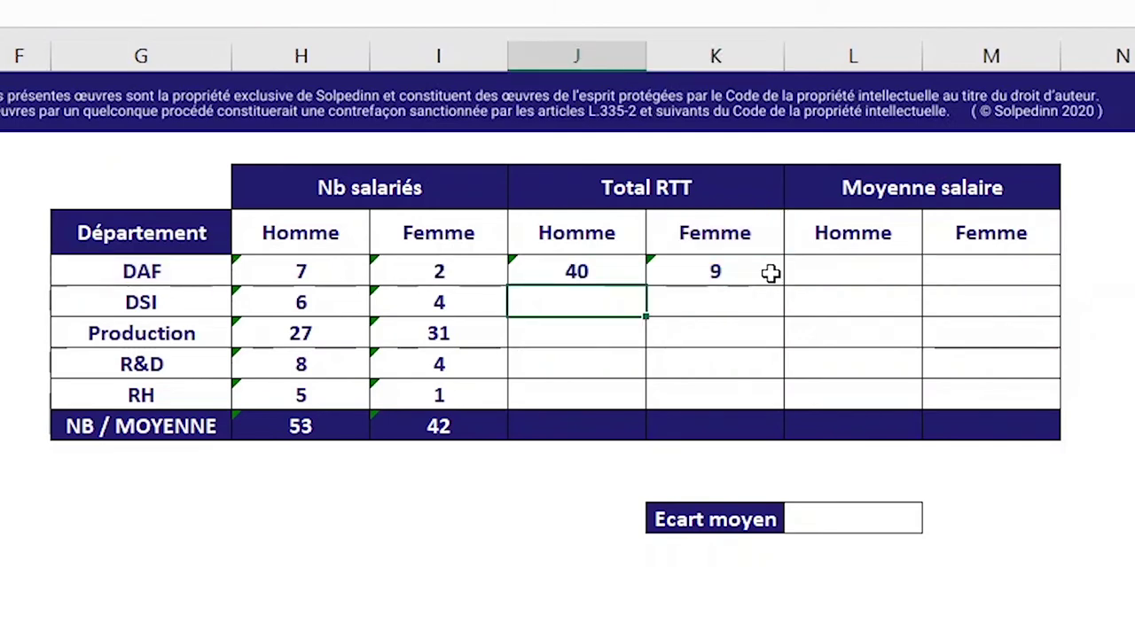
Extend the J6:K6 RTT totals down to DSI, Production, R&D and RH.
{"action": "key", "text": "Up"}
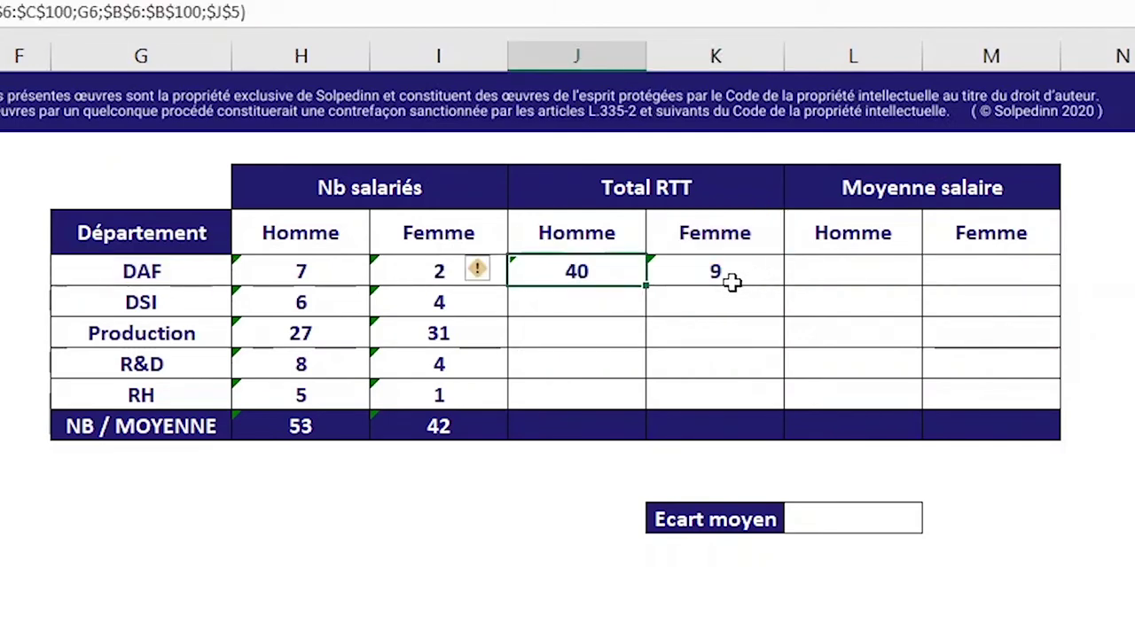
{"action": "left_click", "coordinate": [729, 284]}
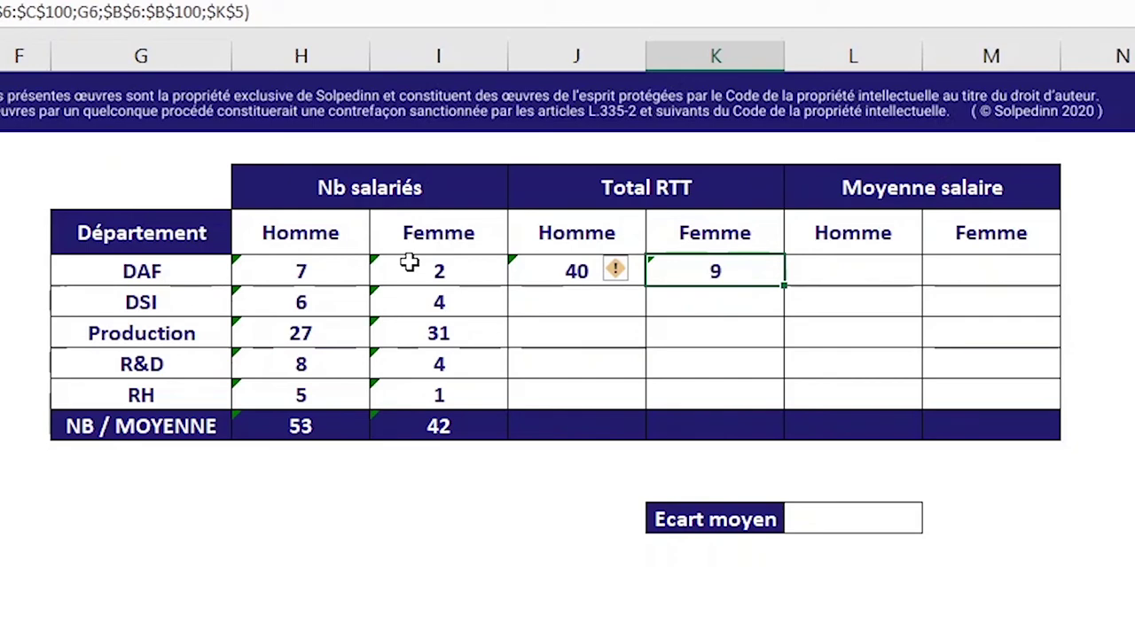
{"action": "mouse_move", "coordinate": [562, 265]}
{"action": "left_mouse_down"}
{"action": "mouse_move", "coordinate": [744, 285]}
{"action": "mouse_move", "coordinate": [766, 398]}
{"action": "left_mouse_up"}
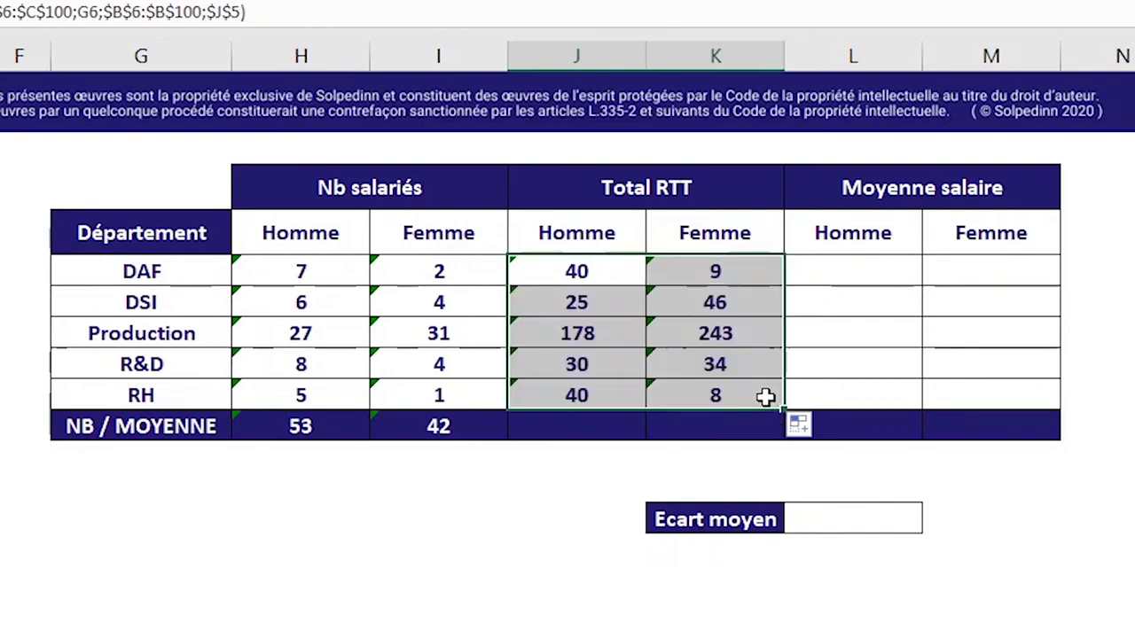
Point out the department names and the Homme and Femme headers under Total RTT.
{"action": "left_click", "coordinate": [593, 426]}
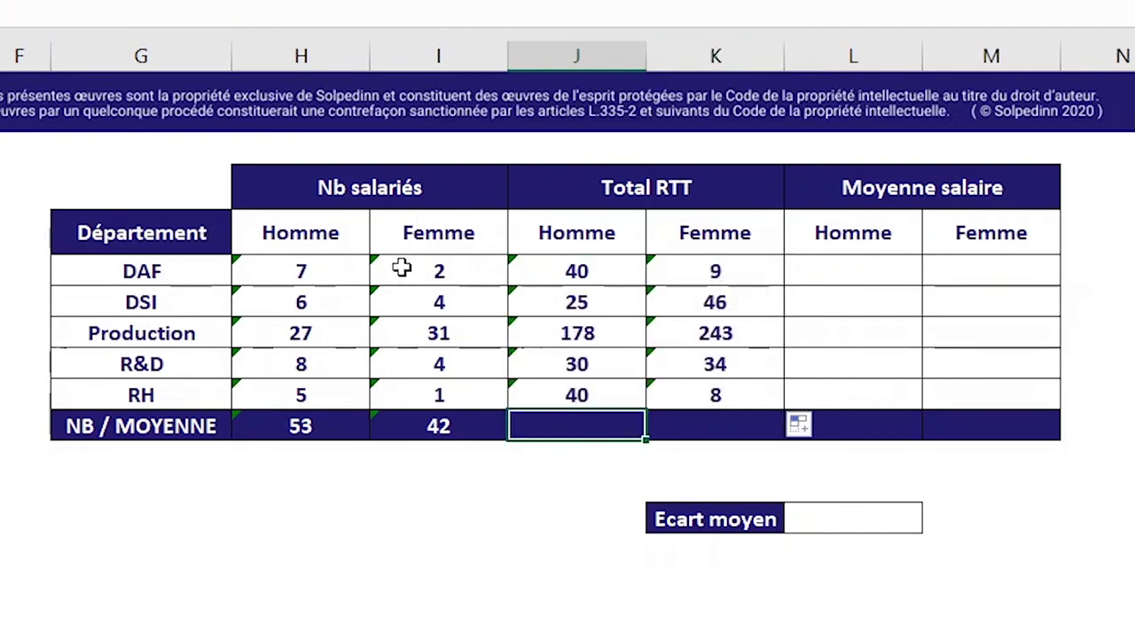
{"action": "left_click", "coordinate": [158, 276]}
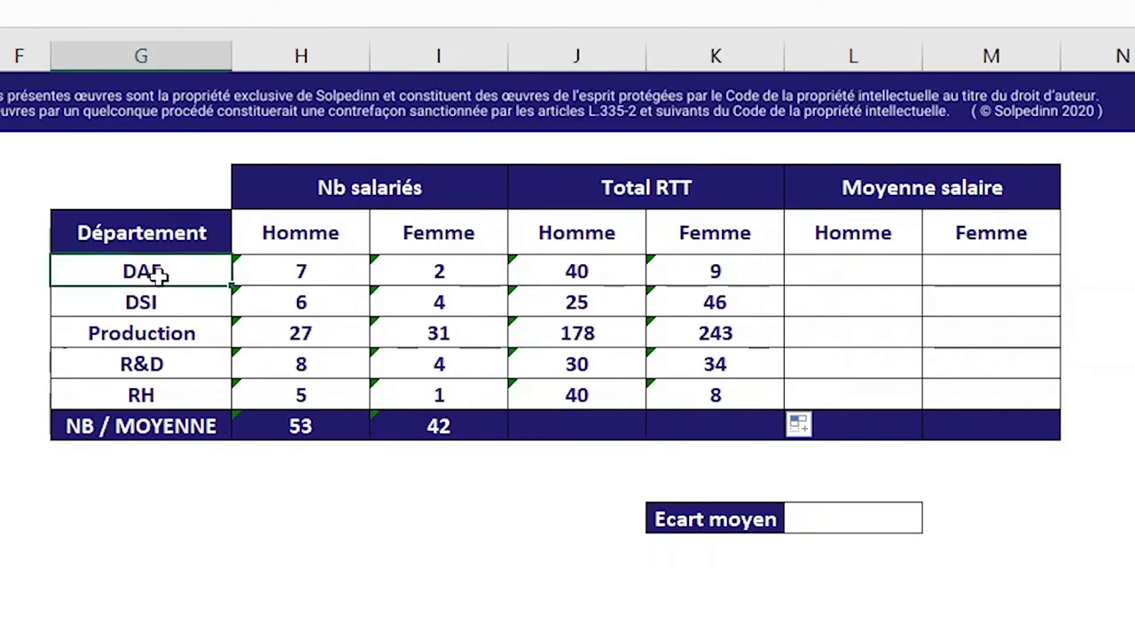
{"action": "left_click_drag", "start_coordinate": [158, 276], "coordinate": [156, 395]}
{"action": "left_click_drag", "start_coordinate": [567, 245], "coordinate": [722, 241]}
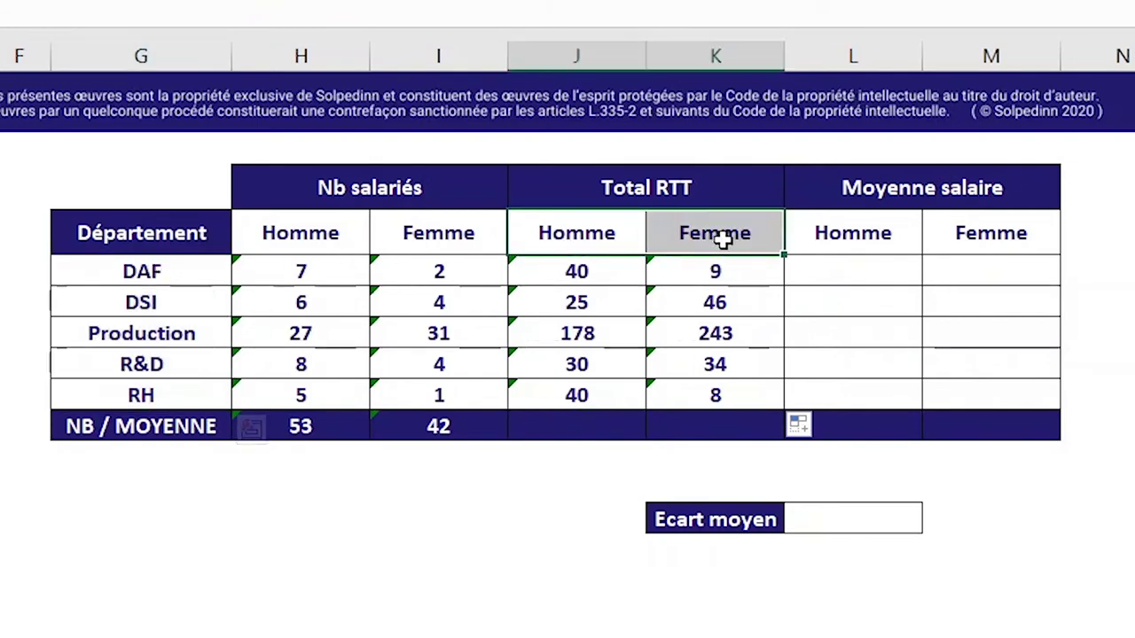
Sum J6:J10 in J11 for 313 and copy it to K11 for 340.
{"action": "left_click", "coordinate": [543, 426]}
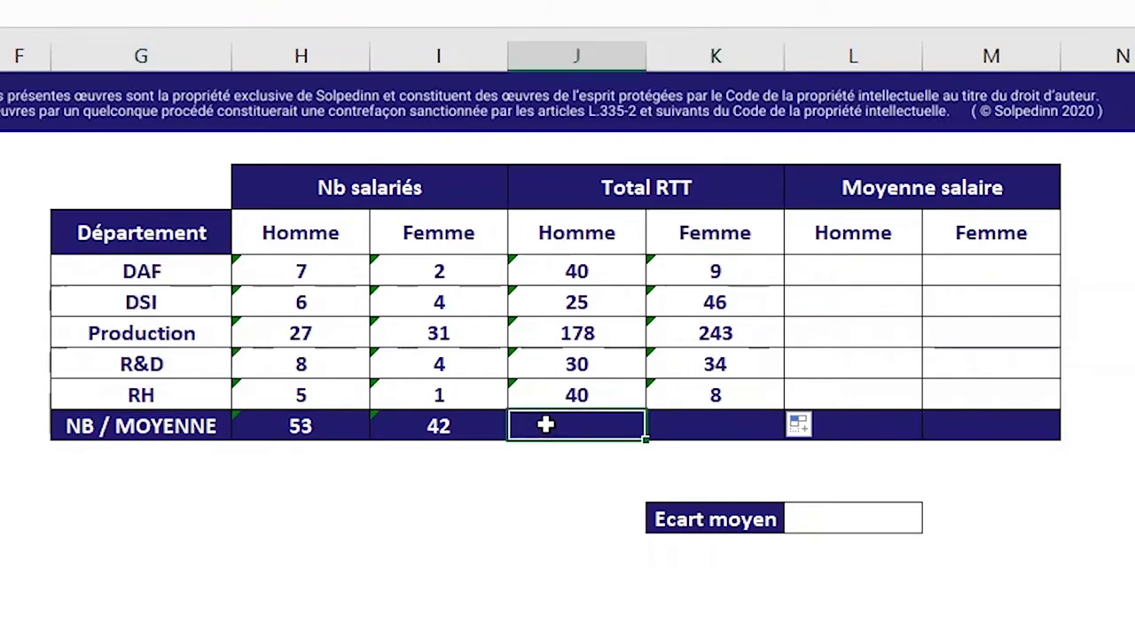
{"action": "type", "text": "=SOMME("}
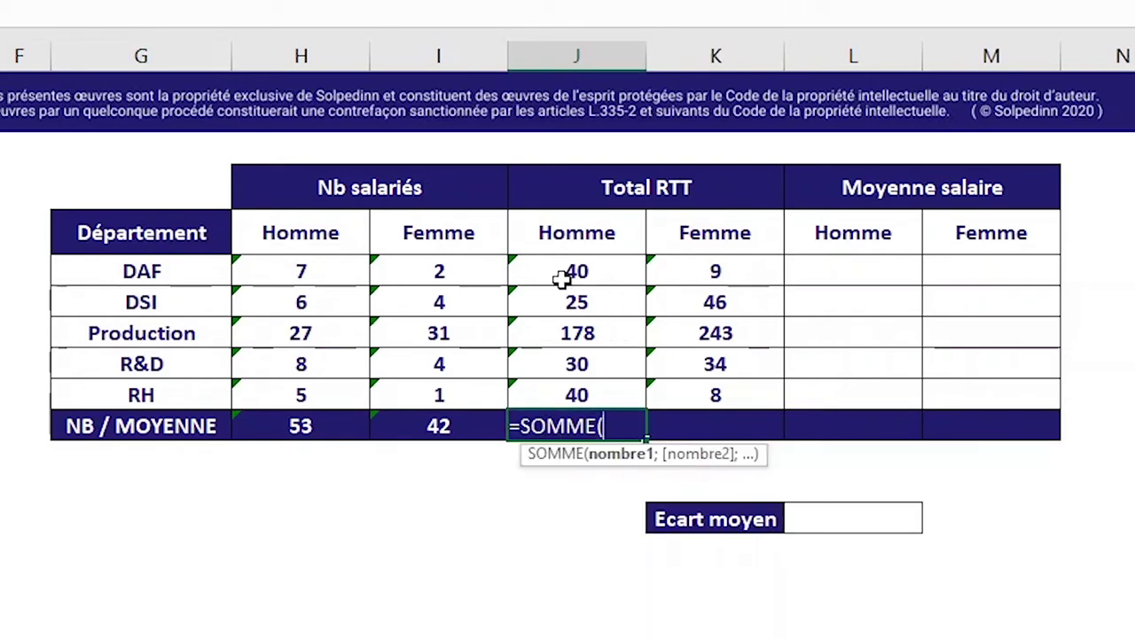
{"action": "left_click_drag", "start_coordinate": [562, 279], "coordinate": [576, 401]}
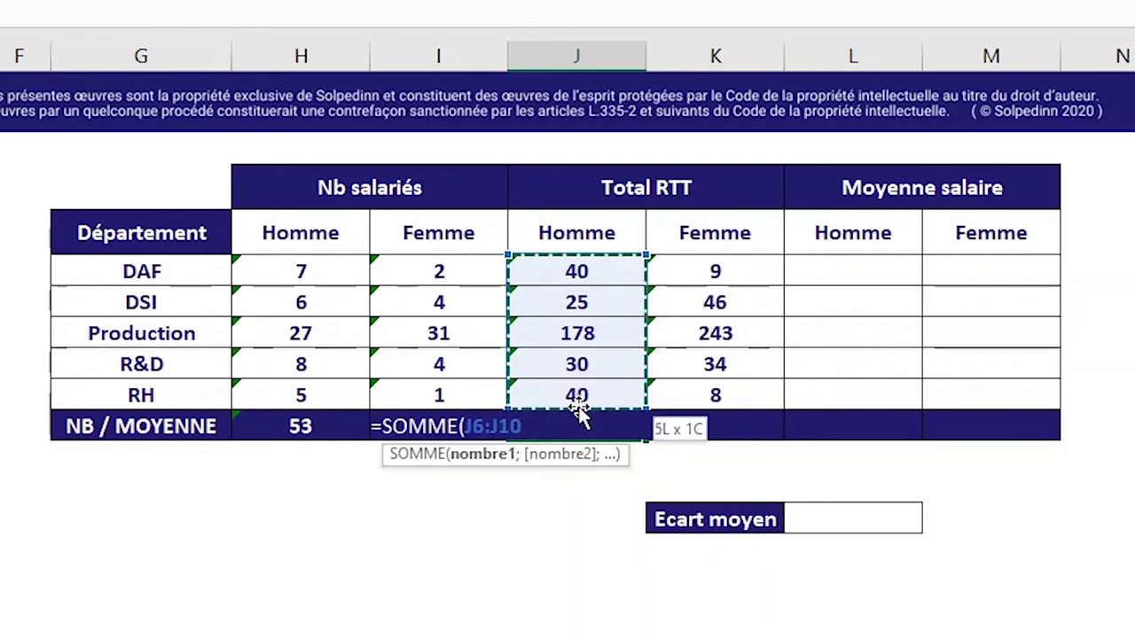
{"action": "key", "text": "Tab"}
{"action": "key", "text": "Left"}
{"action": "key", "text": "ctrl+c"}
{"action": "key", "text": "Right"}
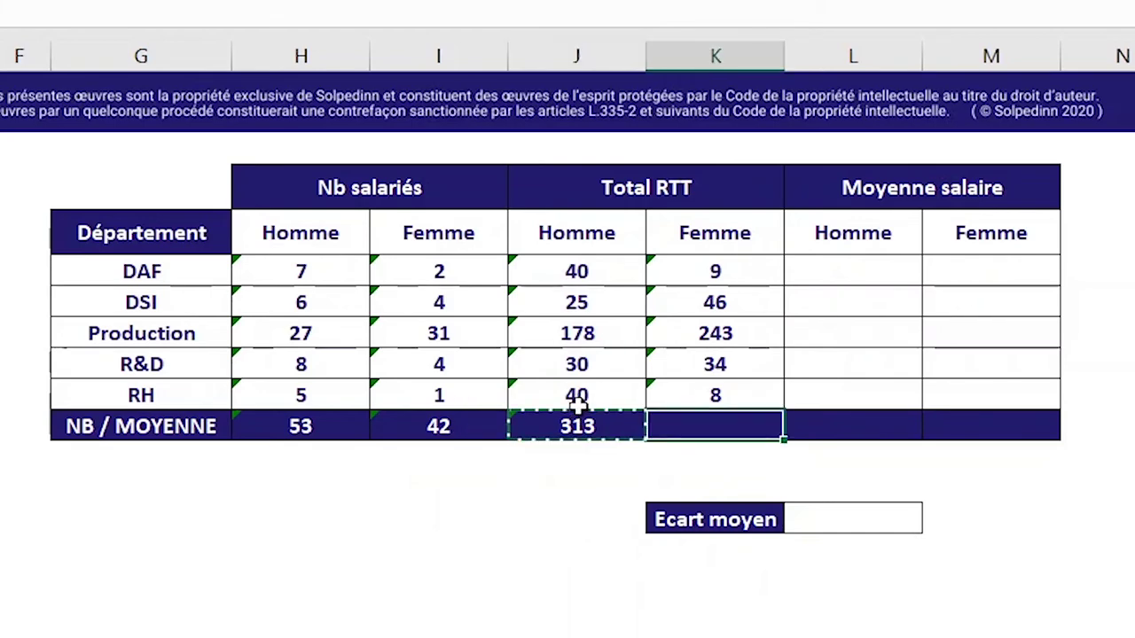
{"action": "key", "text": "ctrl+v"}
{"action": "key", "text": "Tab"}
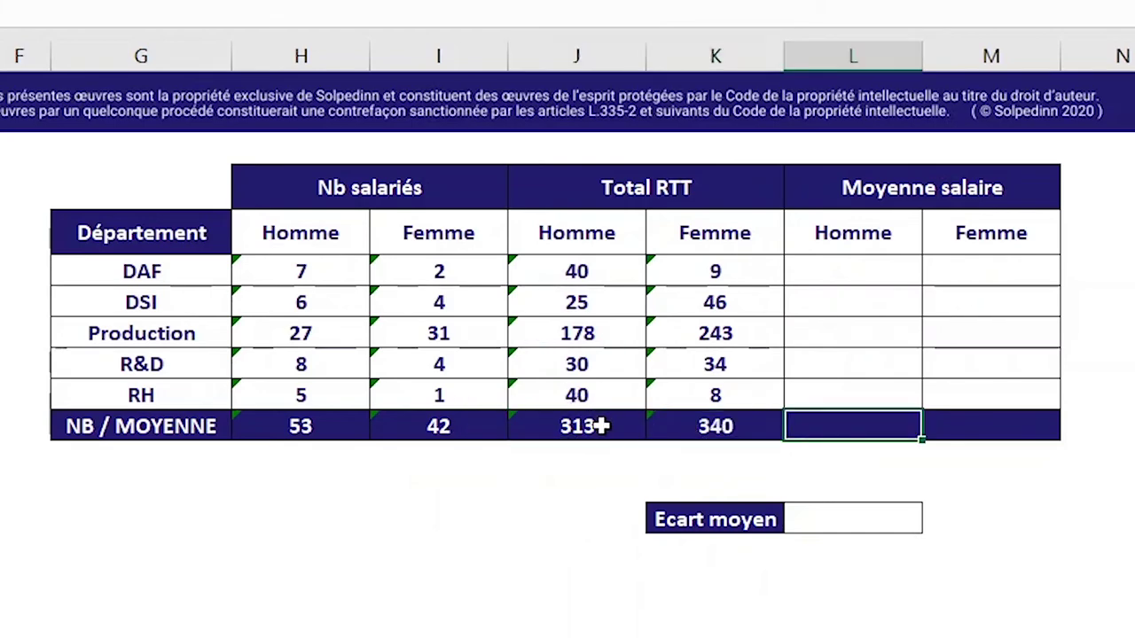
{"action": "left_click", "coordinate": [591, 425]}
{"action": "left_click_drag", "start_coordinate": [644, 432], "coordinate": [676, 431]}
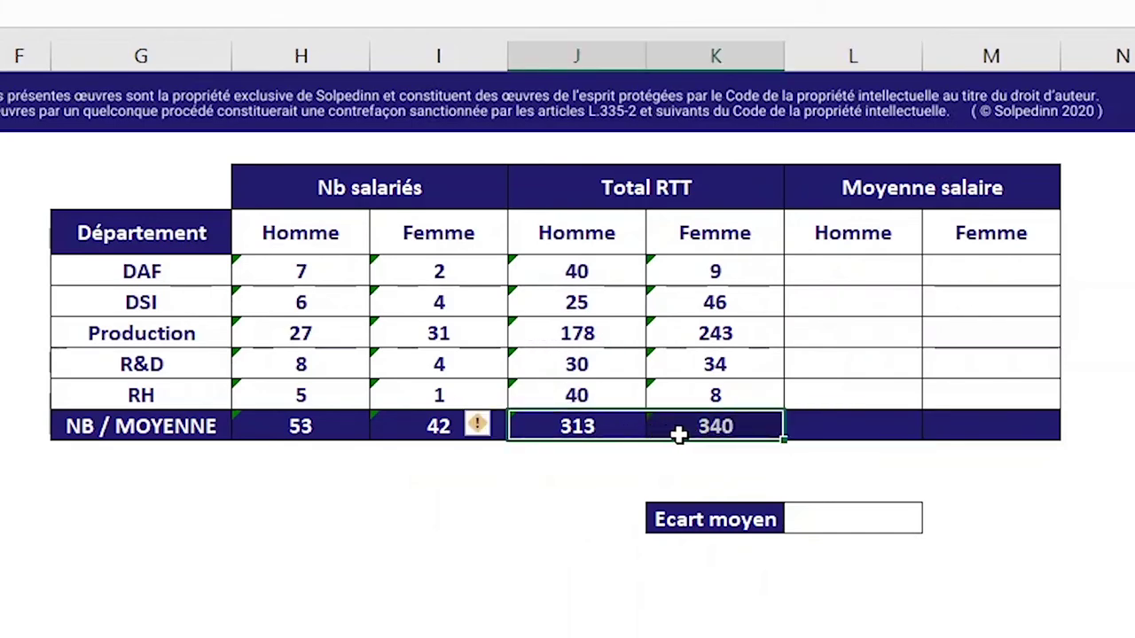
{"action": "left_click", "coordinate": [517, 483]}
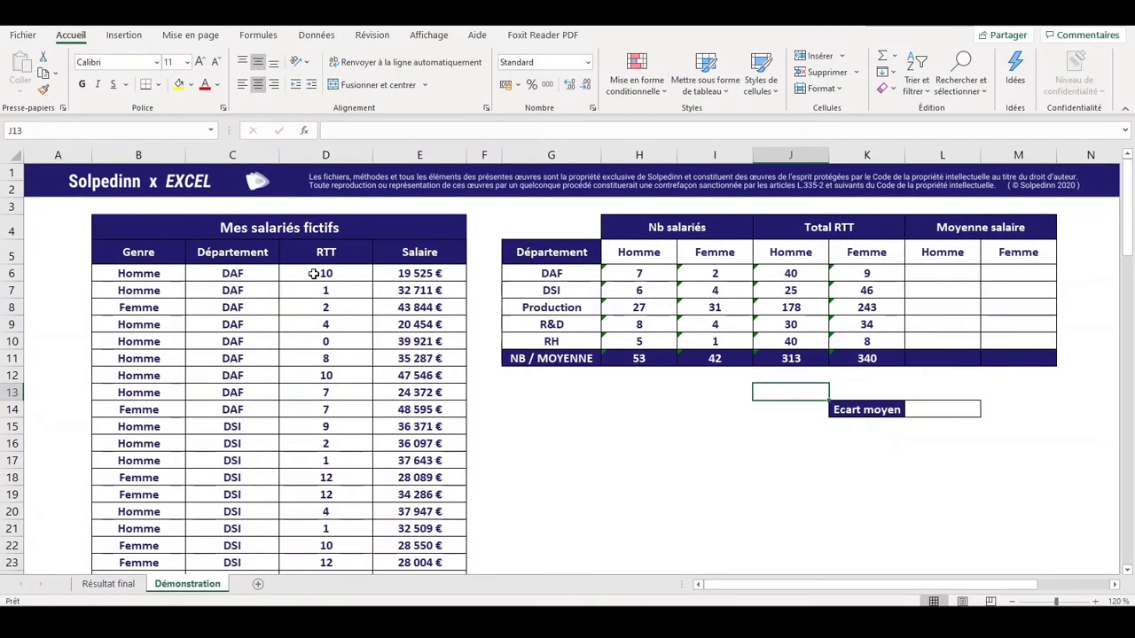
In L6, begin =MOYENNE.SI.ENS averaging the Salaire range $E$6:$E$100.
{"action": "left_click", "coordinate": [313, 274]}
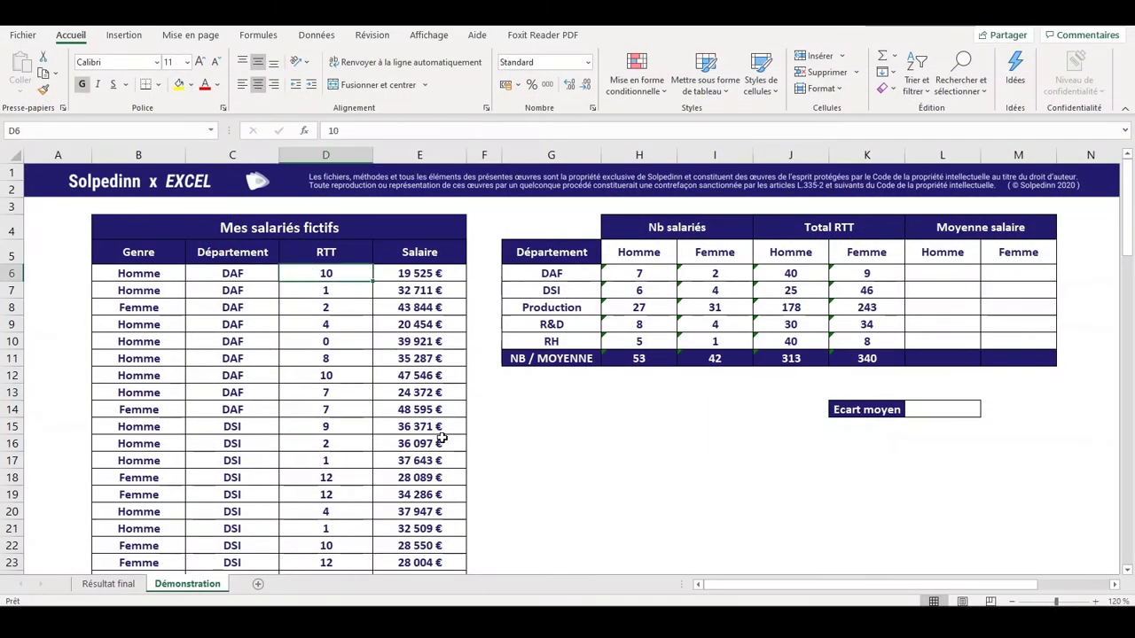
{"action": "key", "text": "ctrl+shift+Down"}
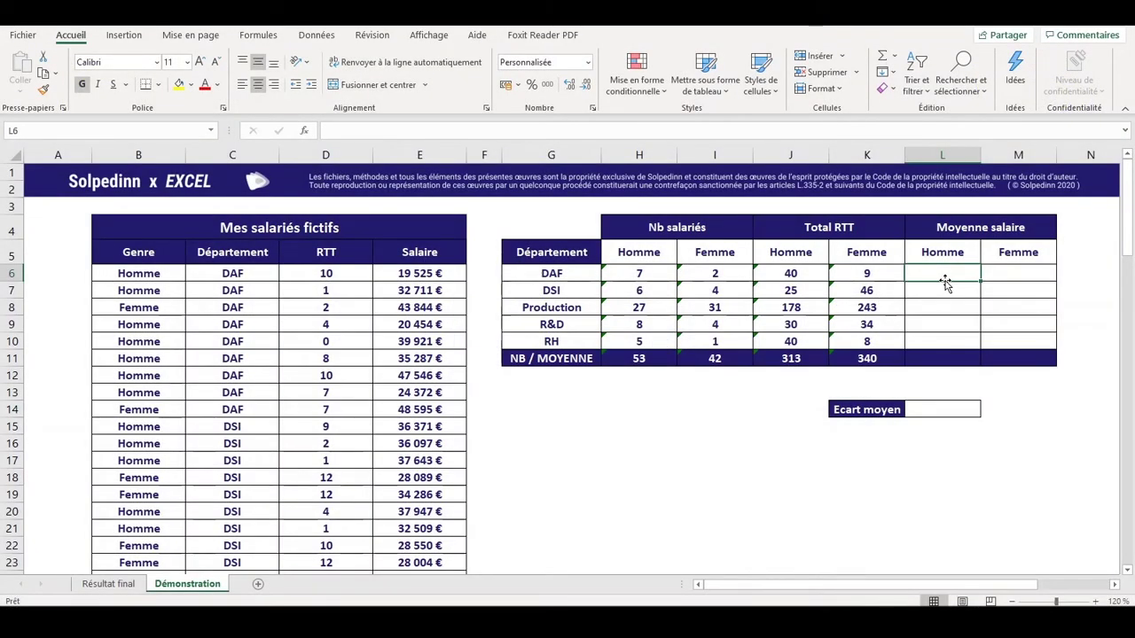
{"action": "type", "text": "="}
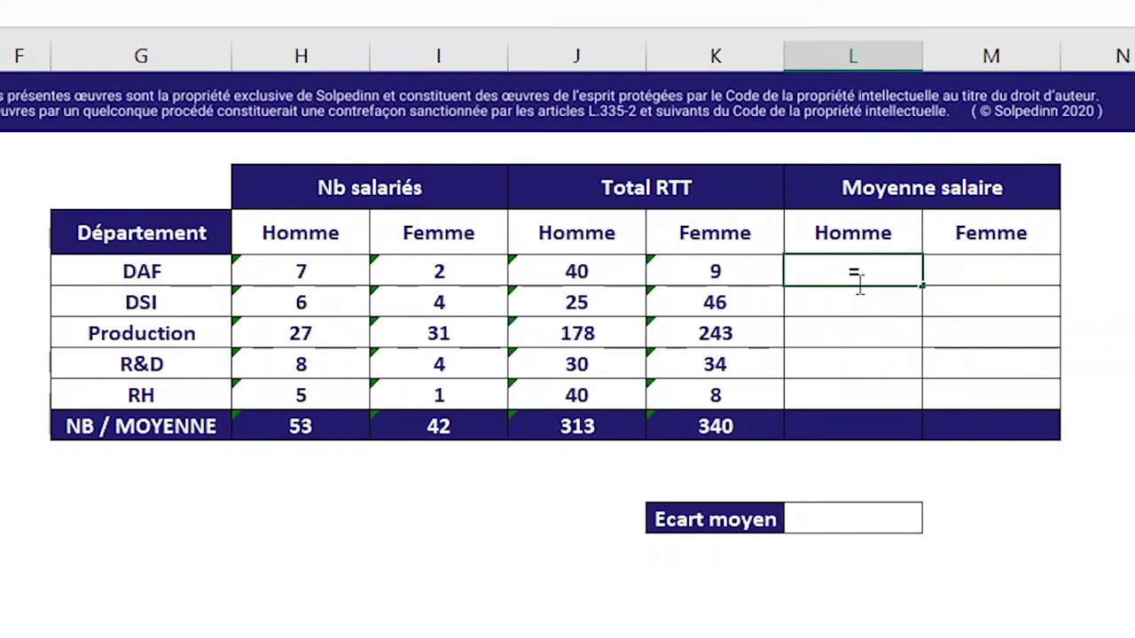
{"action": "type", "text": "MOYENNE."}
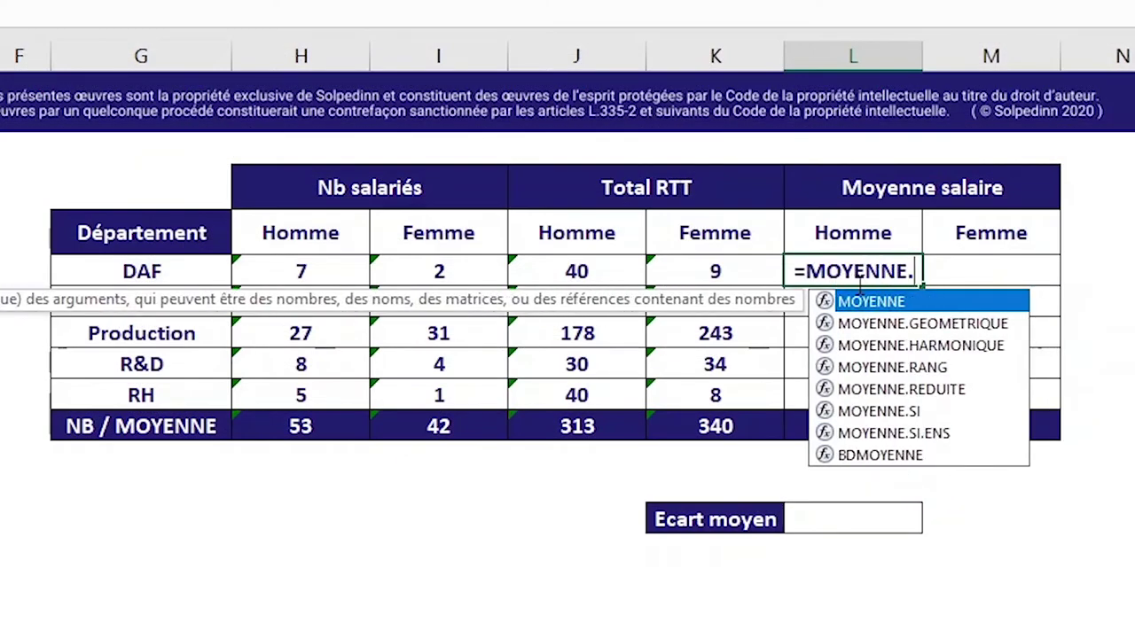
{"action": "type", "text": "SI.ENS"}
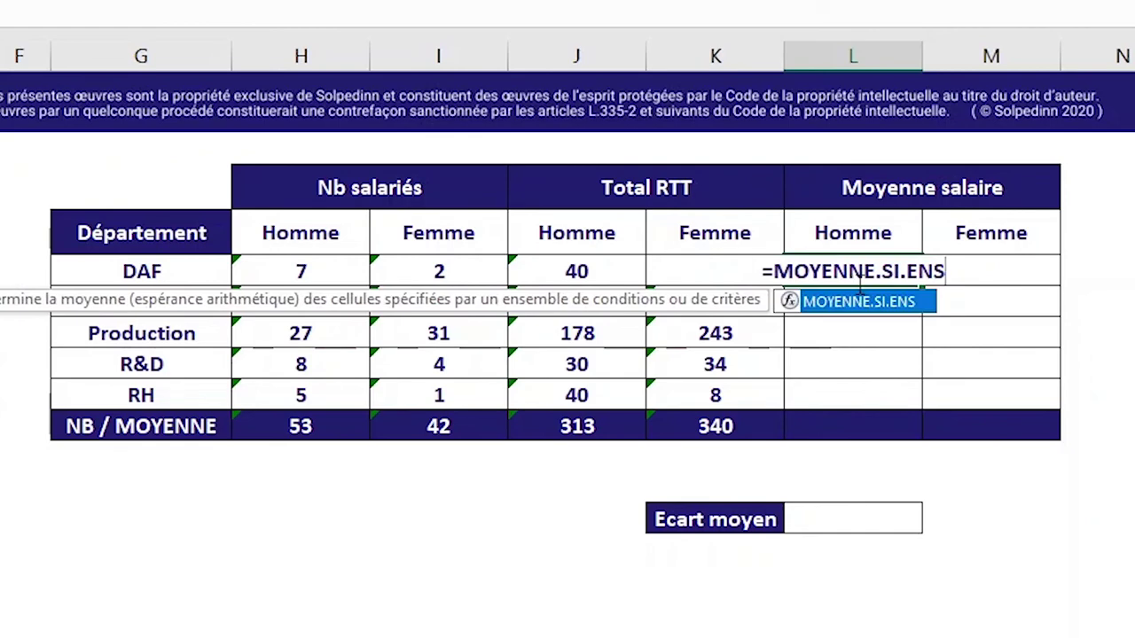
{"action": "type", "text": "("}
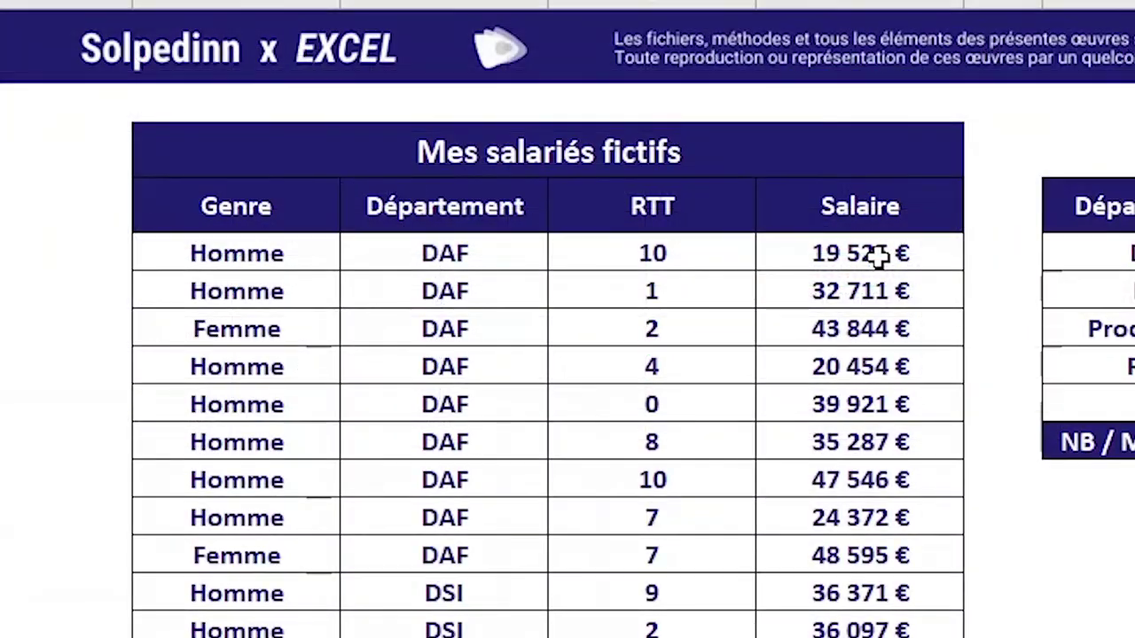
{"action": "left_click", "coordinate": [877, 255]}
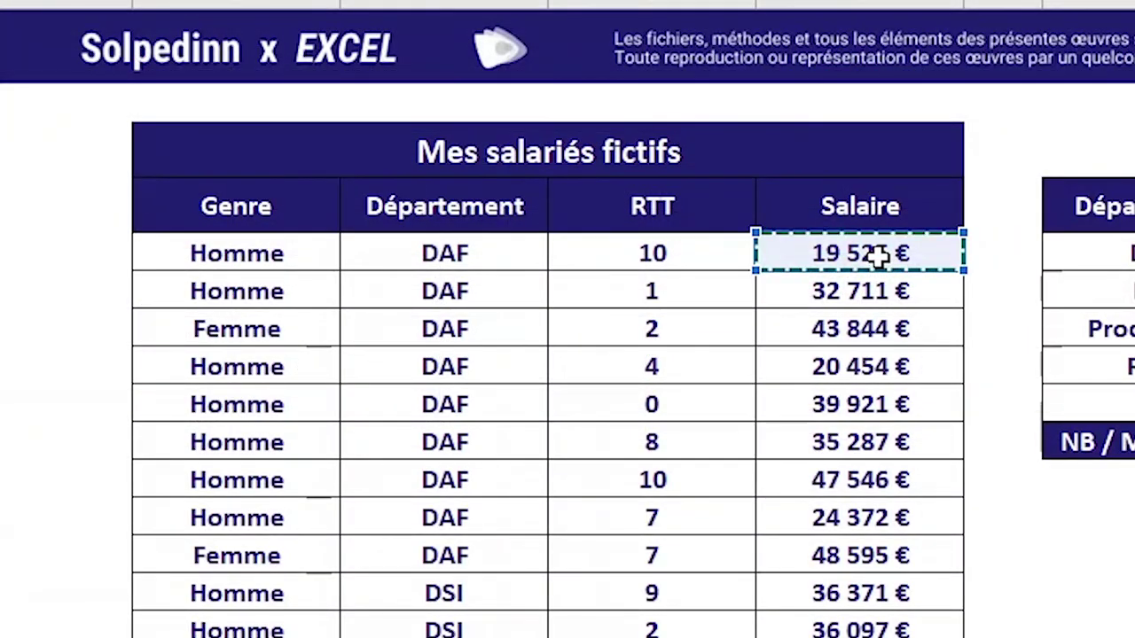
{"action": "key", "text": "ctrl+shift+Down"}
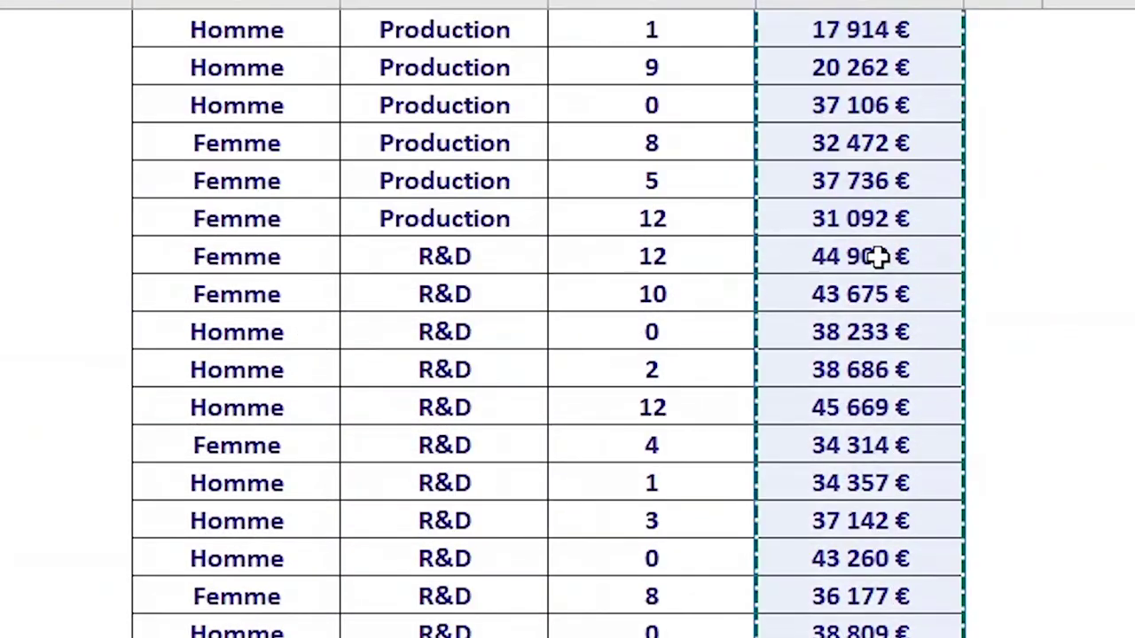
{"action": "scroll", "coordinate": [877, 256], "scroll_direction": "up", "scroll_amount": 10}
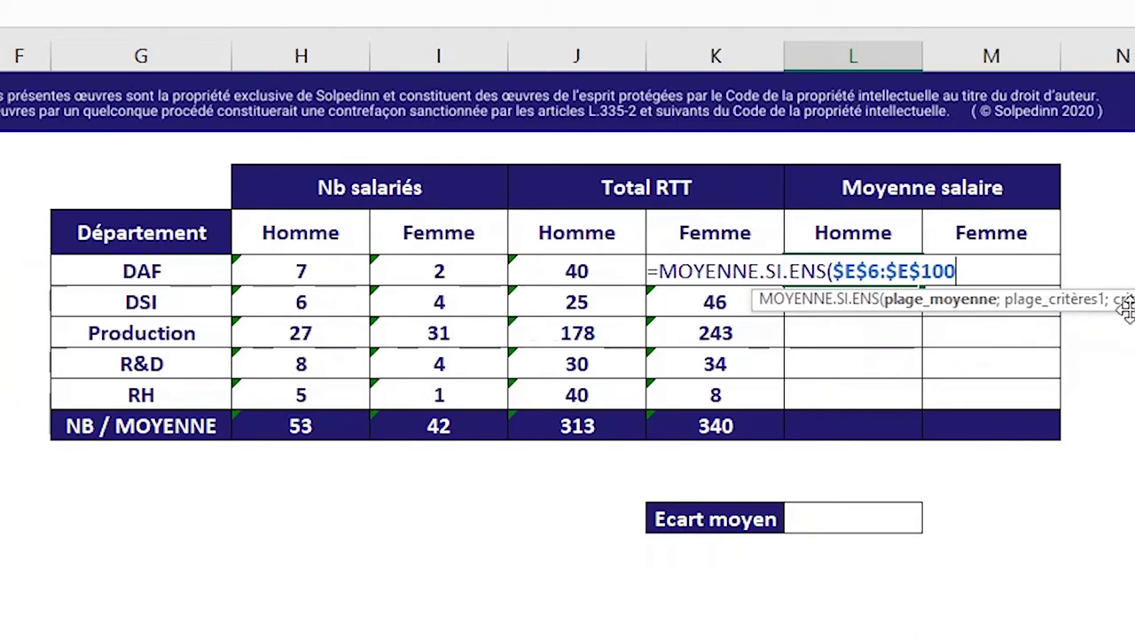
{"action": "type", "text": ";"}
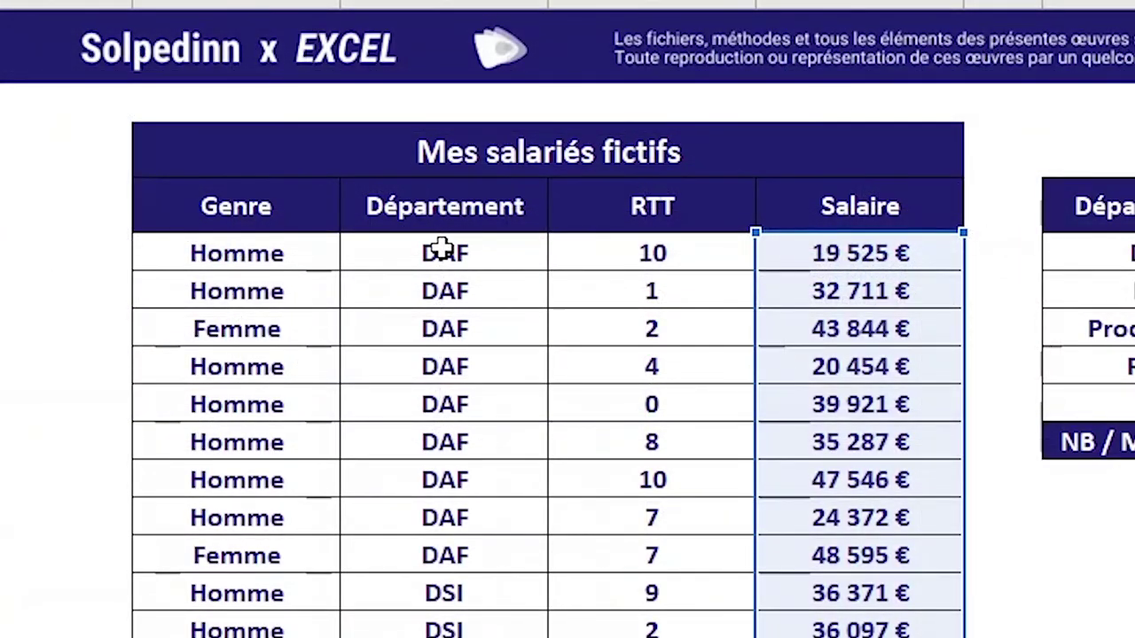
Add department range $C$6:$C$100 and criterion G6, giving a 34 695 € DAF average.
{"action": "left_click", "coordinate": [444, 253]}
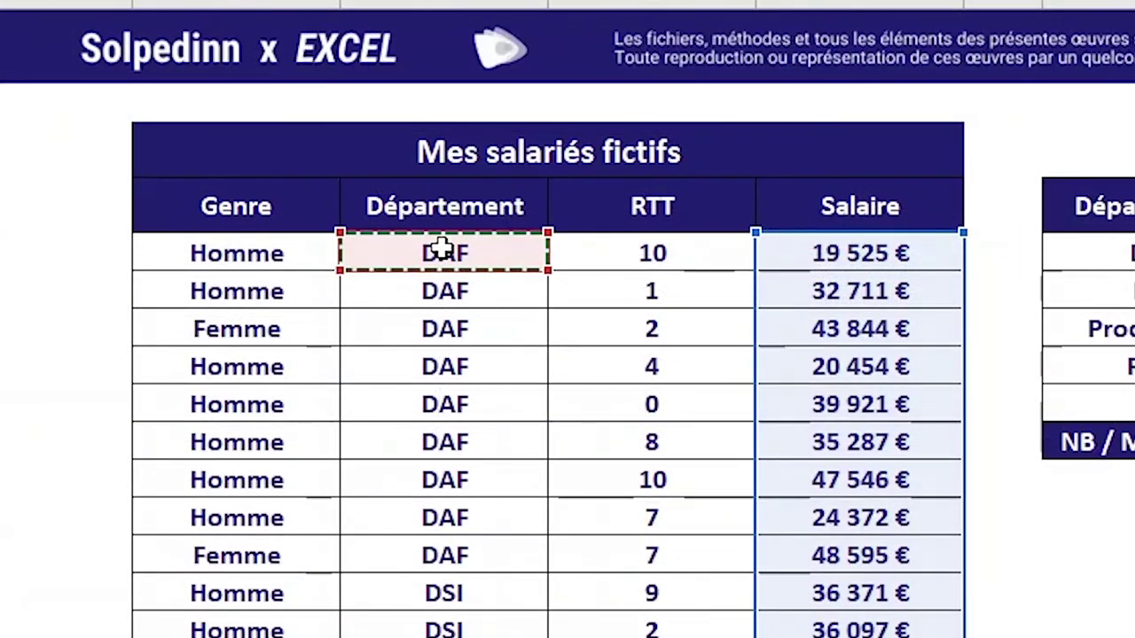
{"action": "key", "text": "ctrl+shift+Down"}
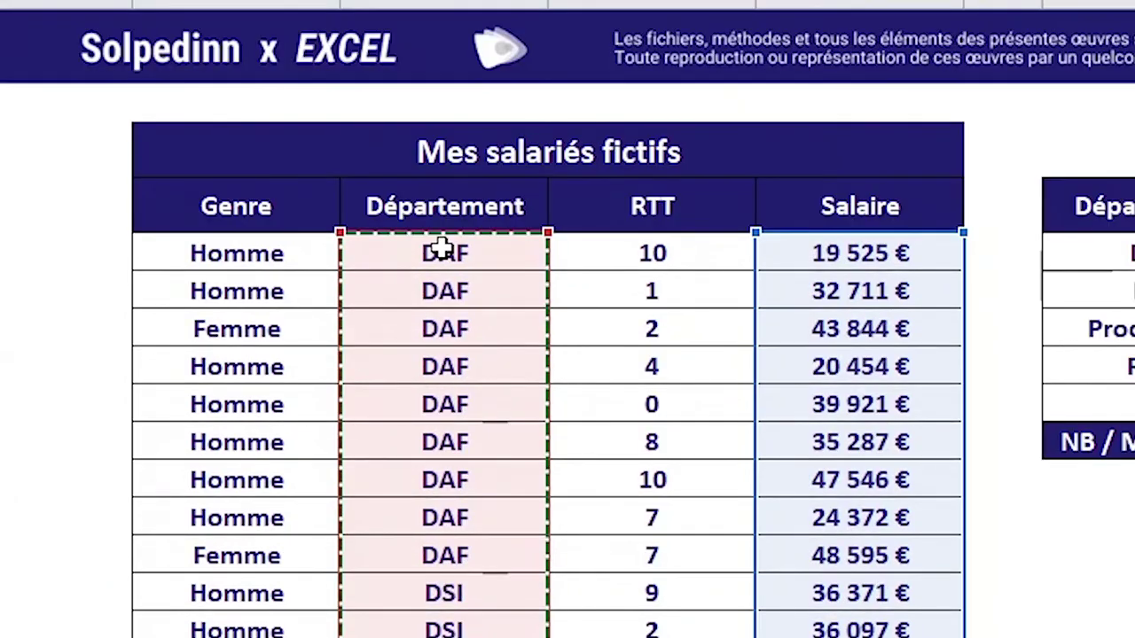
{"action": "type", "text": ";"}
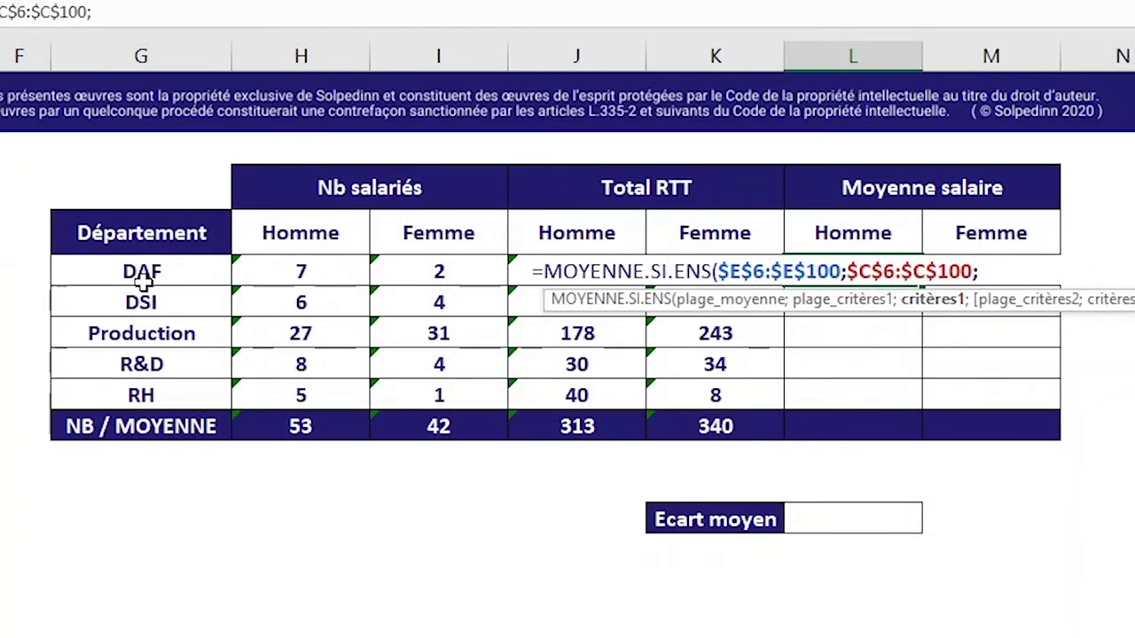
{"action": "left_click", "coordinate": [133, 275]}
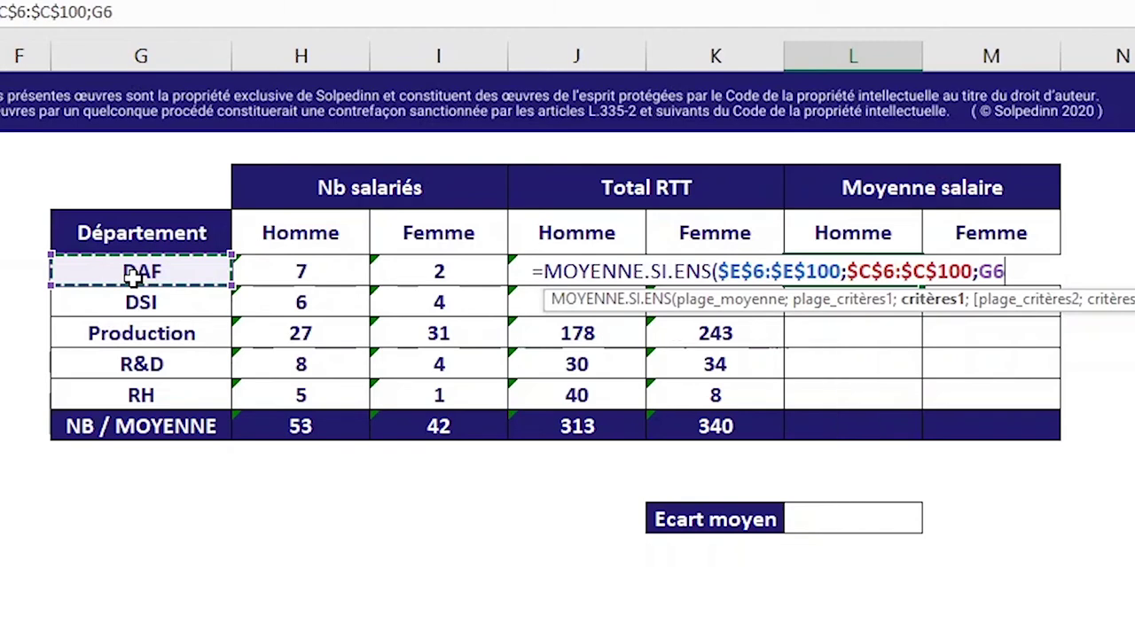
{"action": "type", "text": ")"}
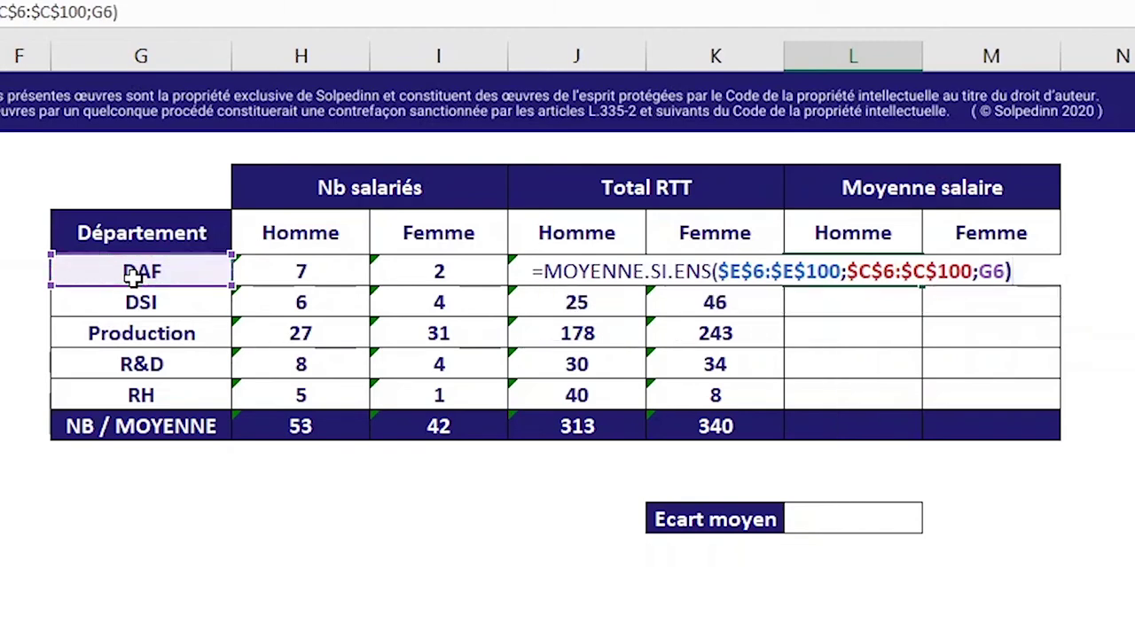
{"action": "key", "text": "ctrl+Return"}
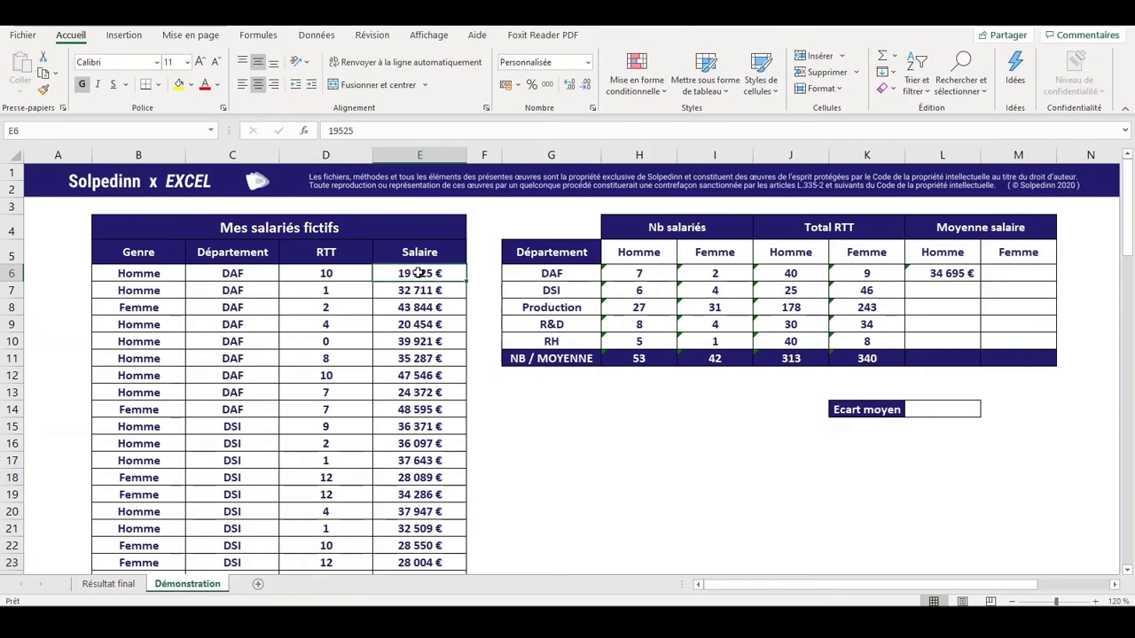
{"action": "left_click_drag", "start_coordinate": [419, 275], "coordinate": [424, 407]}
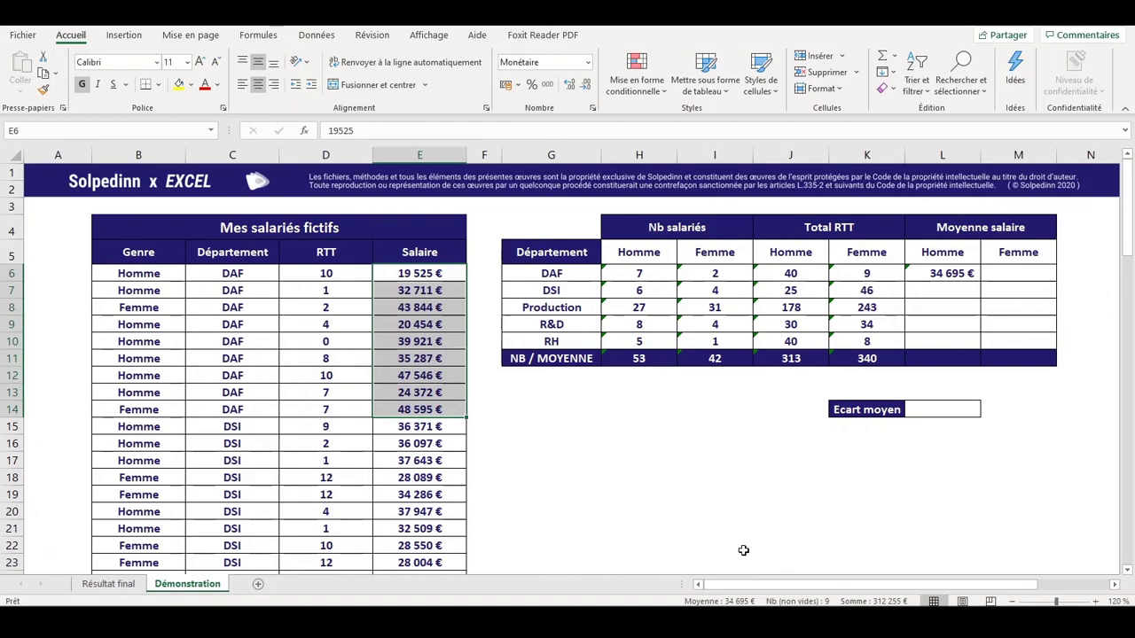
{"action": "left_click", "coordinate": [924, 257]}
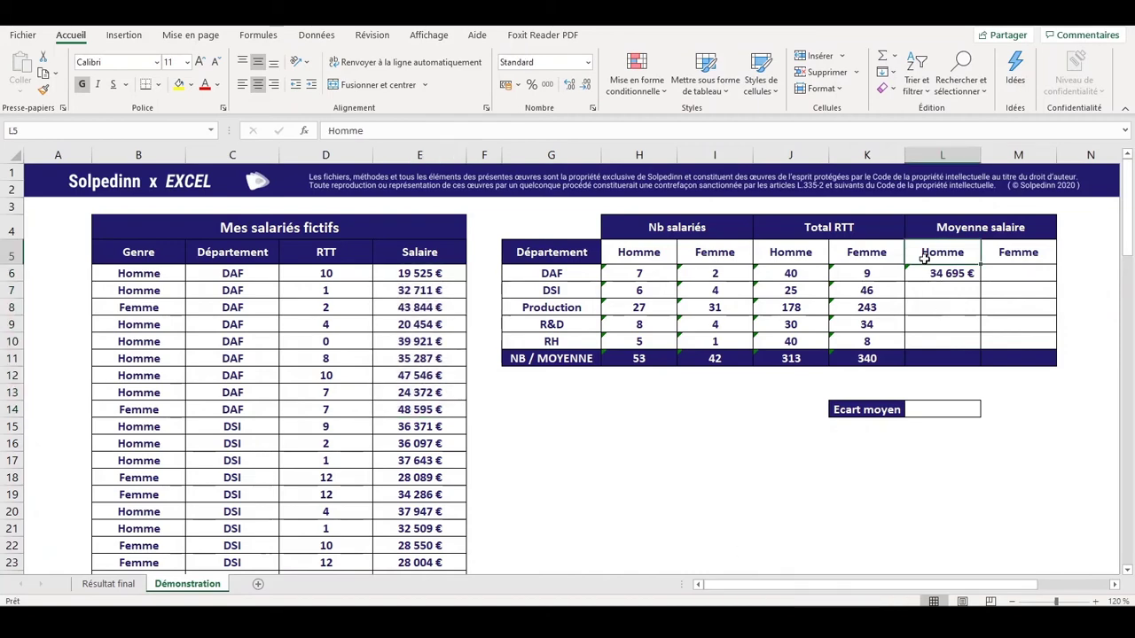
{"action": "left_click", "coordinate": [934, 273]}
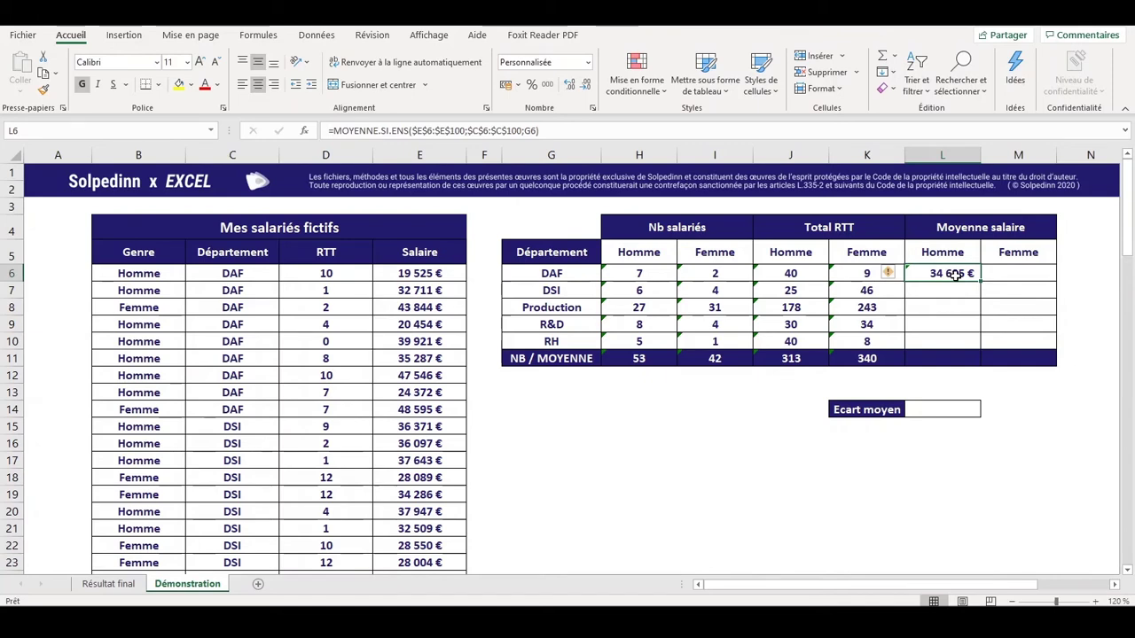
Add the criteria $B$6:$B$100 and $L$5 to L6's MOYENNE.SI.ENS, giving 31 402 € for DAF men.
{"action": "double_click", "coordinate": [956, 276]}
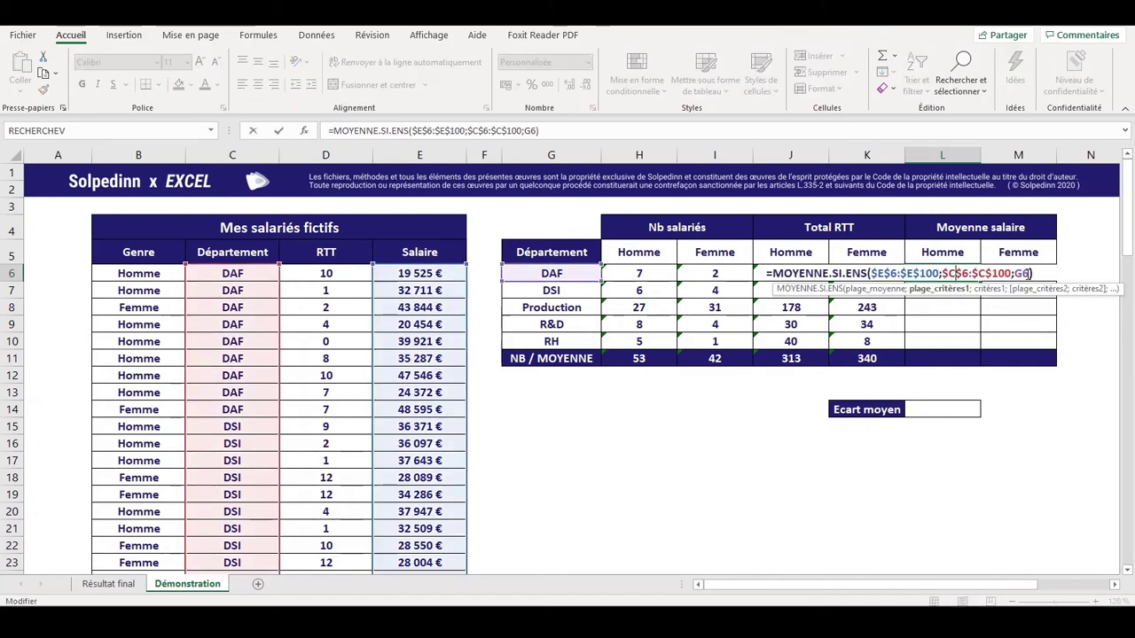
{"action": "left_click", "coordinate": [1026, 273]}
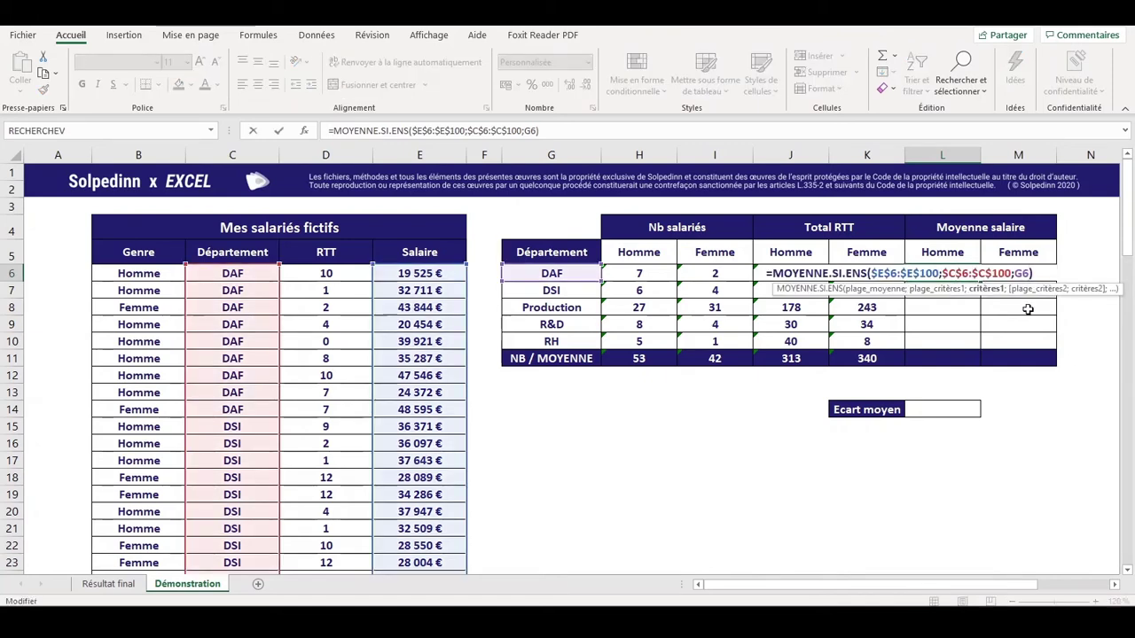
{"action": "type", "text": ";"}
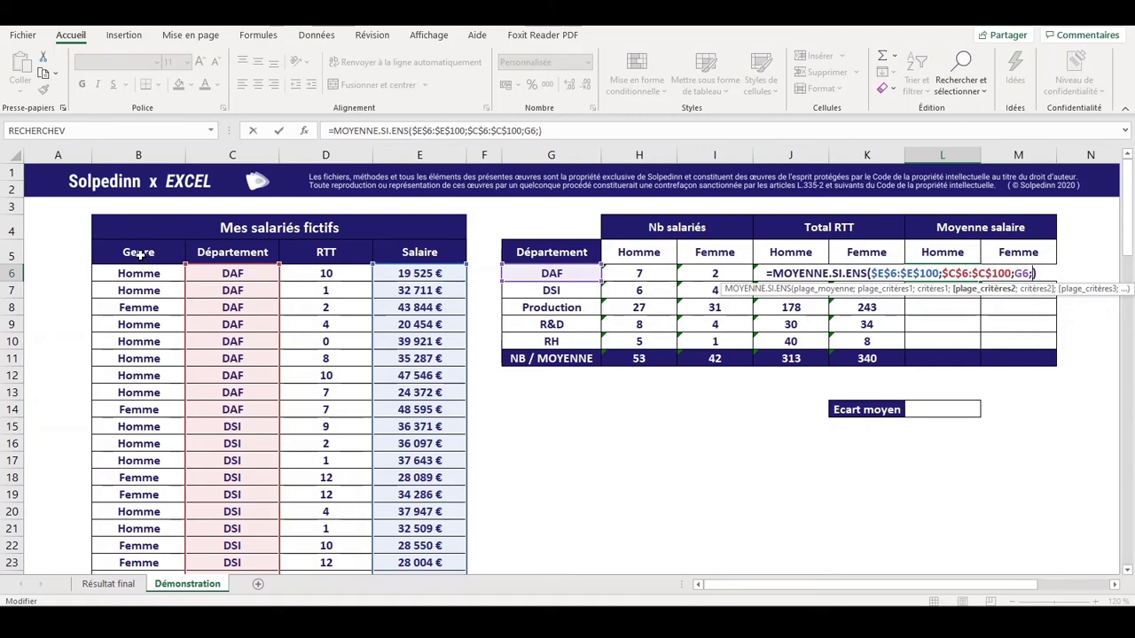
{"action": "left_click", "coordinate": [130, 273]}
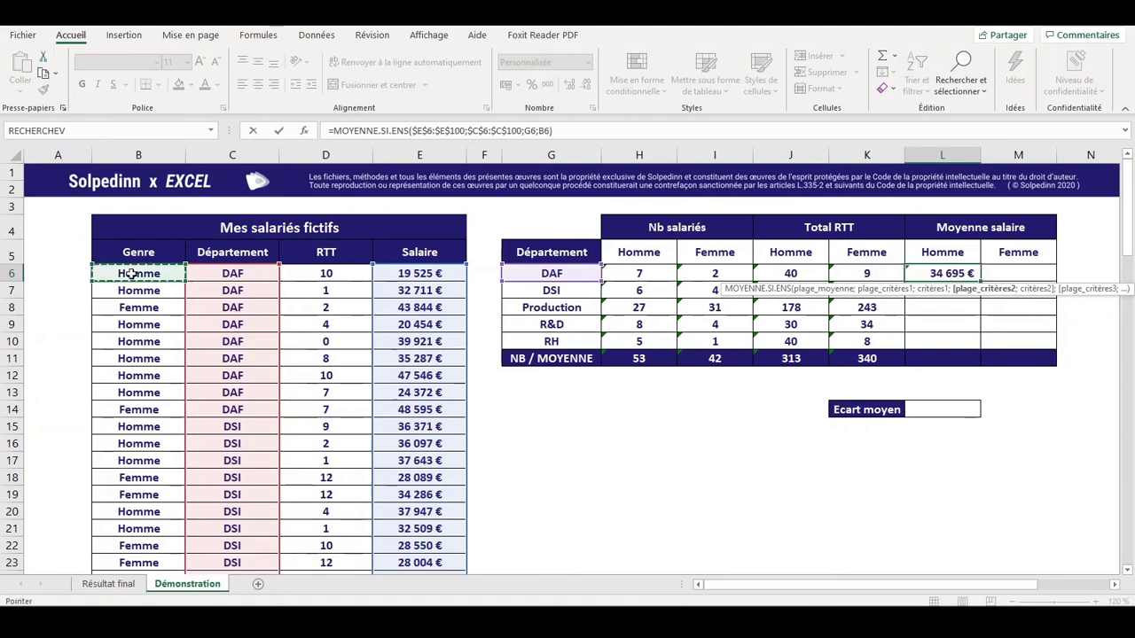
{"action": "key", "text": "ctrl+shift+Down"}
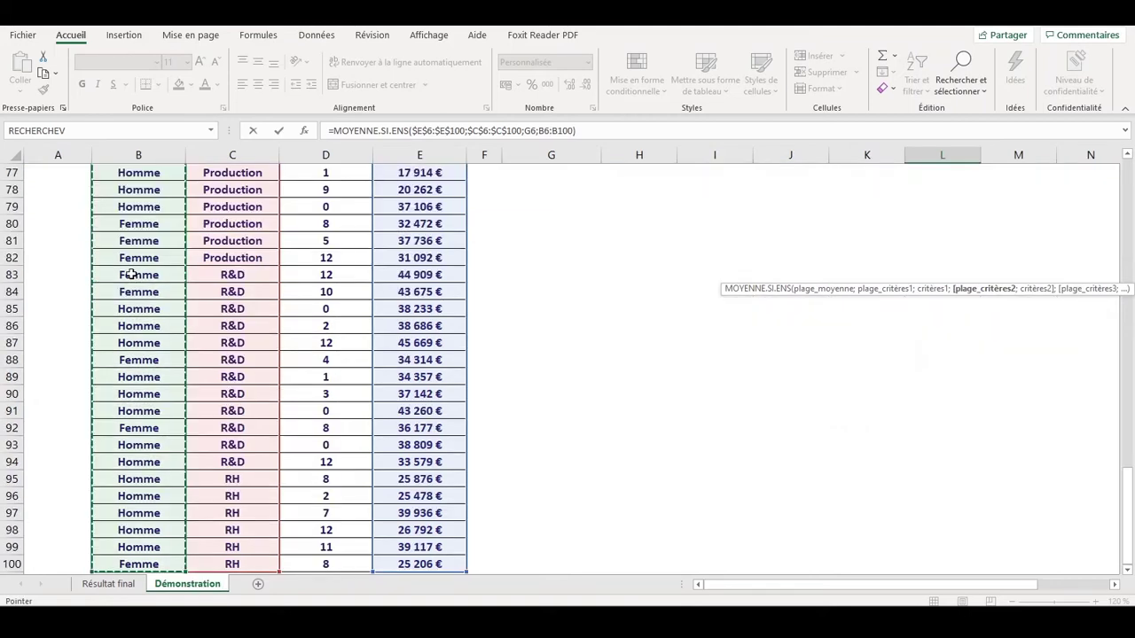
{"action": "key", "text": "F4"}
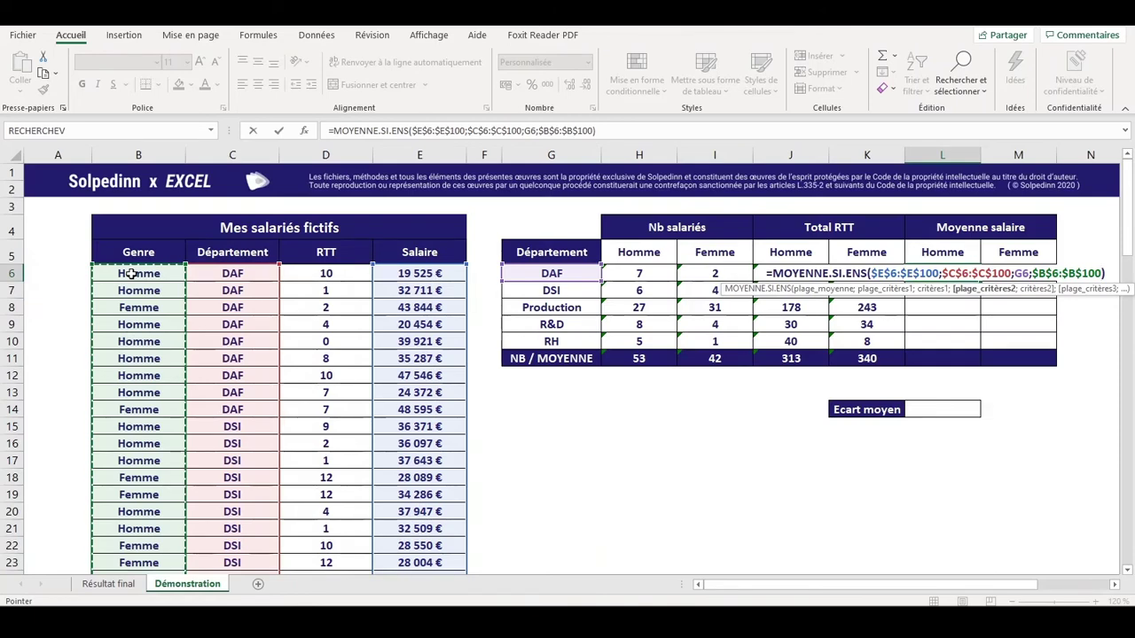
{"action": "type", "text": ";"}
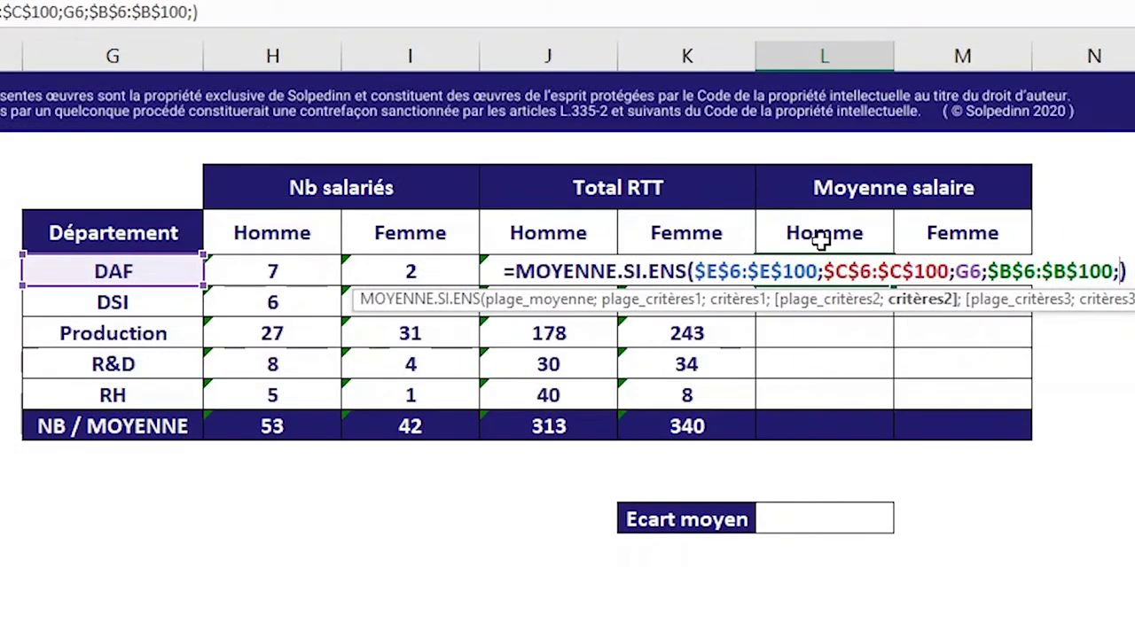
{"action": "left_click", "coordinate": [824, 239]}
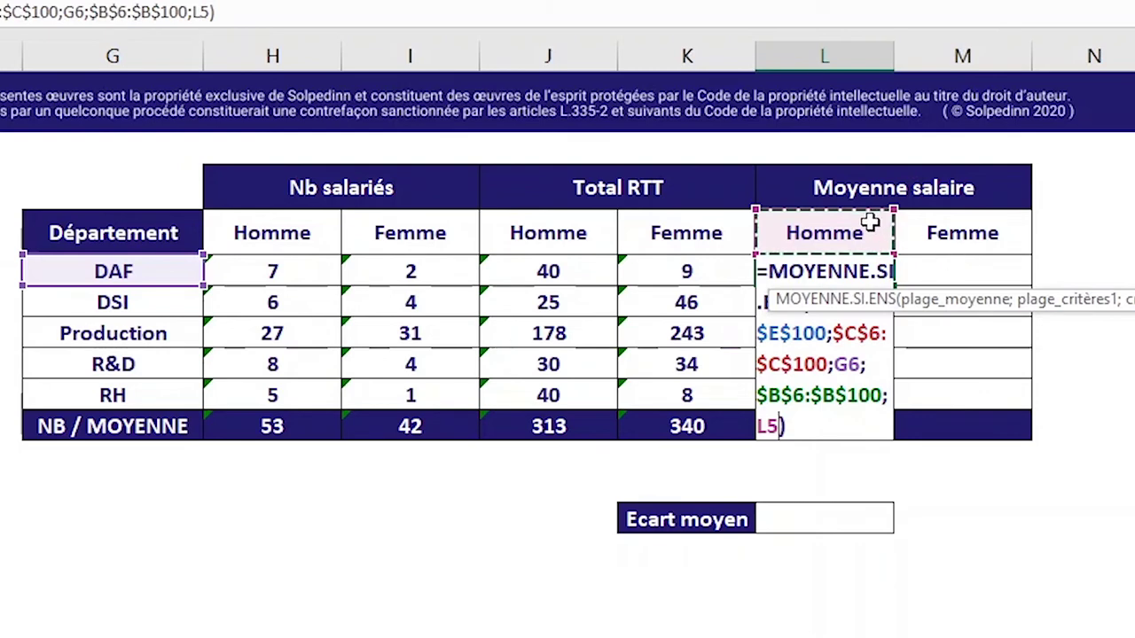
{"action": "key", "text": "F4"}
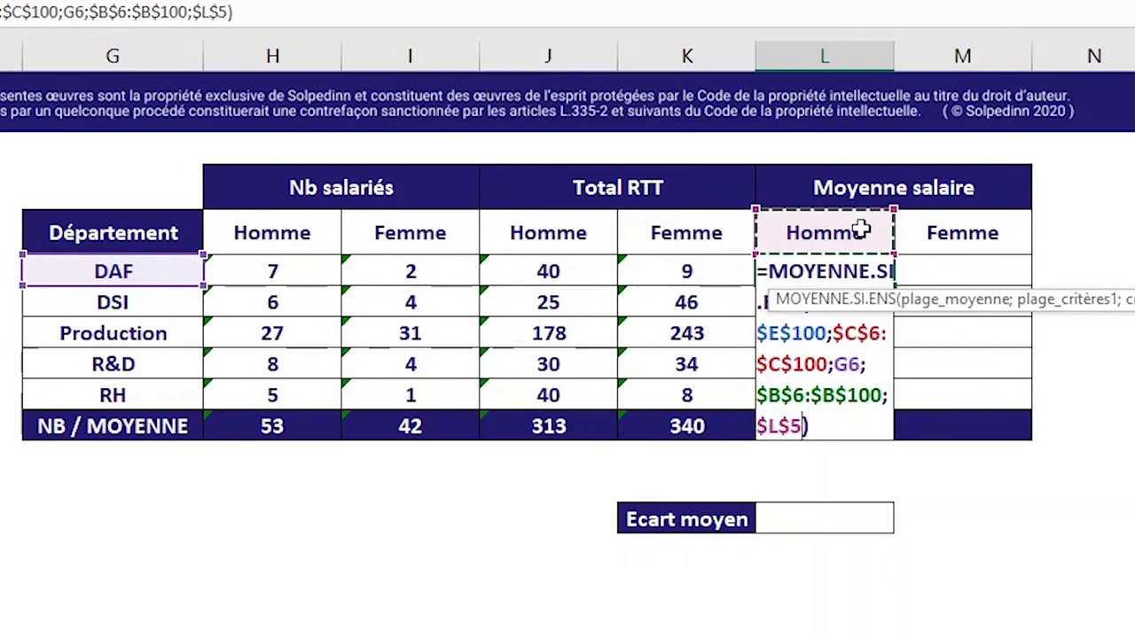
{"action": "key", "text": "Return"}
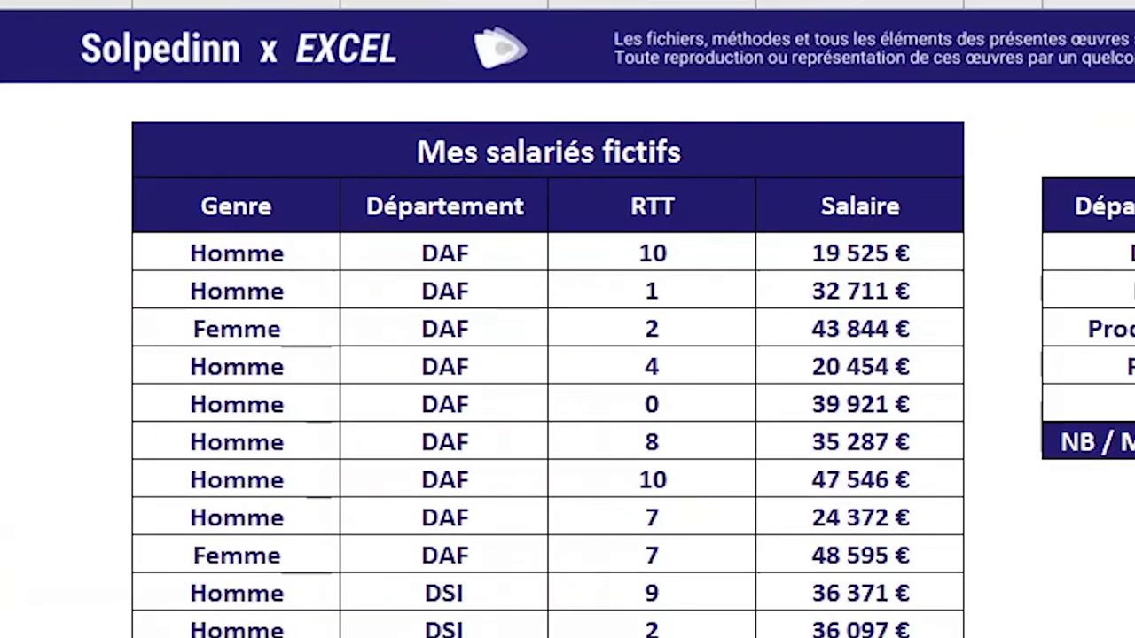
{"action": "left_click", "coordinate": [906, 252]}
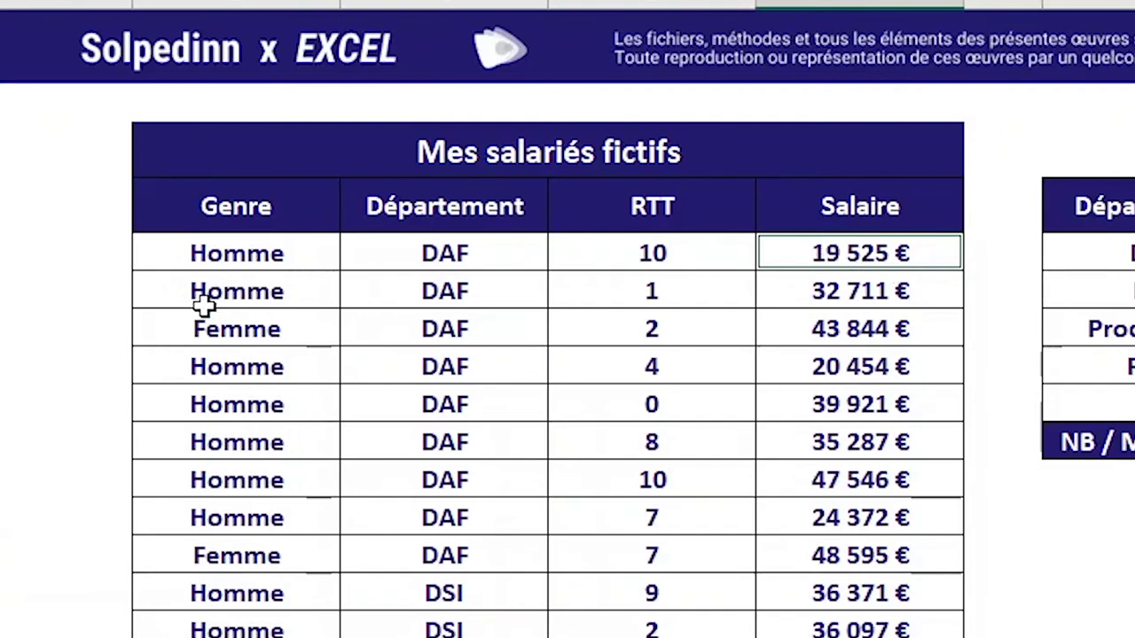
{"action": "left_click", "coordinate": [838, 293], "text": "ctrl"}
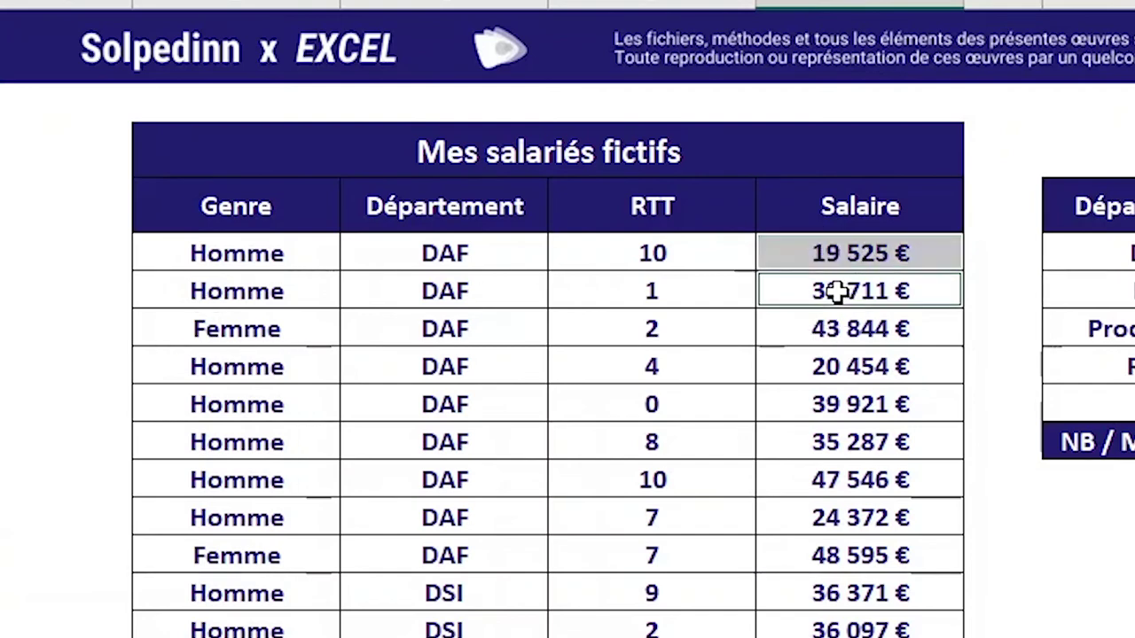
{"action": "left_click", "coordinate": [860, 367], "text": "ctrl"}
{"action": "left_click", "coordinate": [854, 416], "text": "ctrl"}
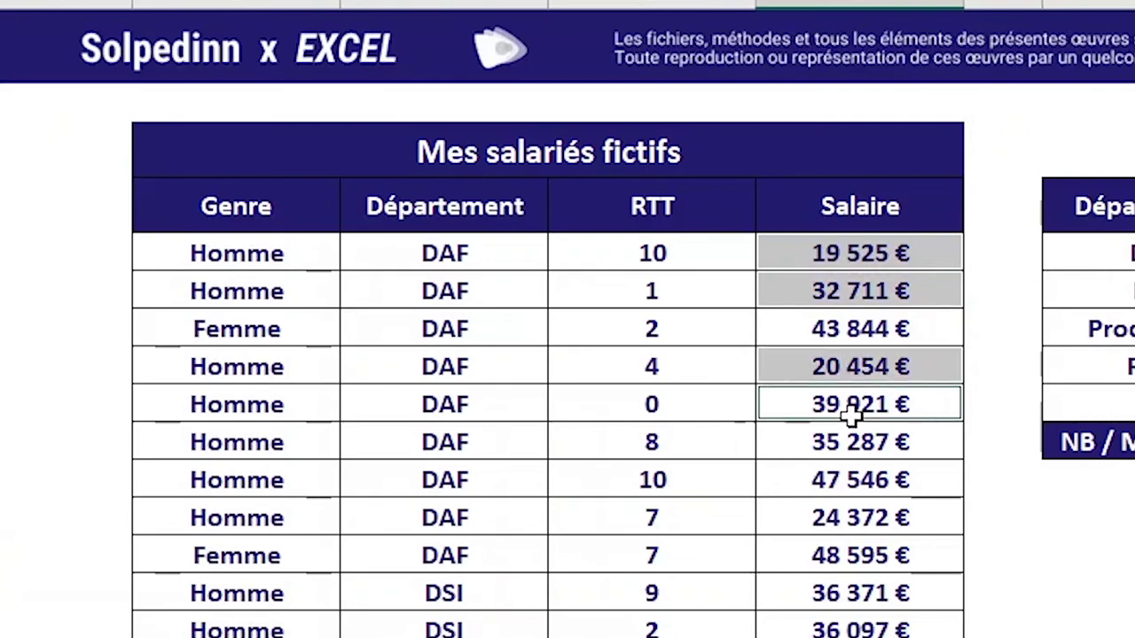
{"action": "left_click", "coordinate": [854, 446], "text": "ctrl"}
{"action": "left_click", "coordinate": [849, 481], "text": "ctrl"}
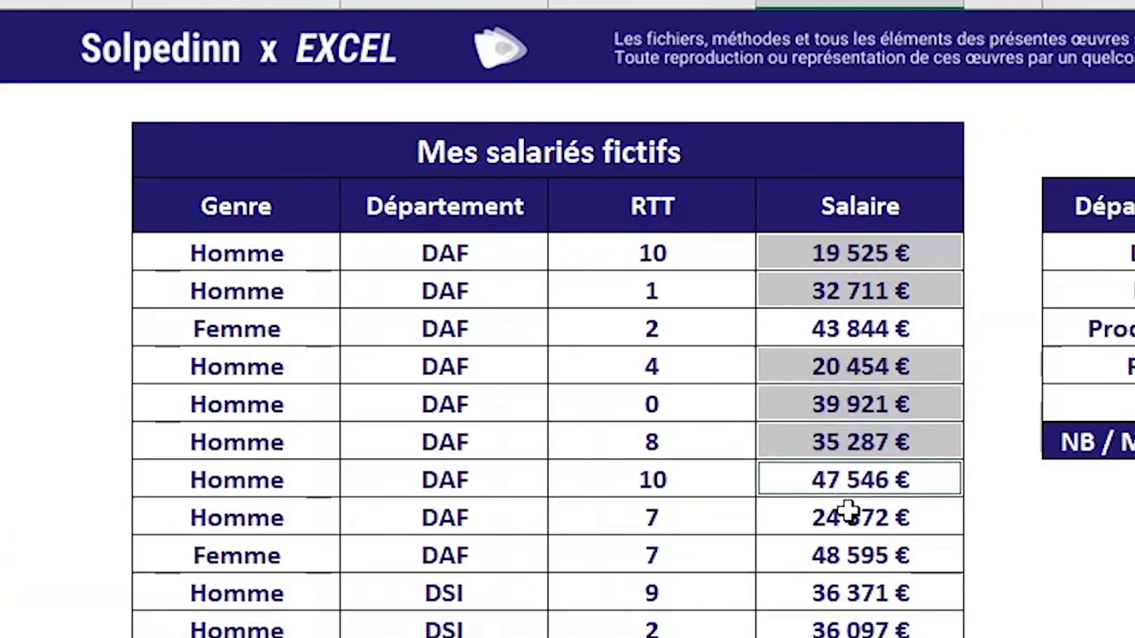
{"action": "left_click", "coordinate": [849, 516], "text": "ctrl"}
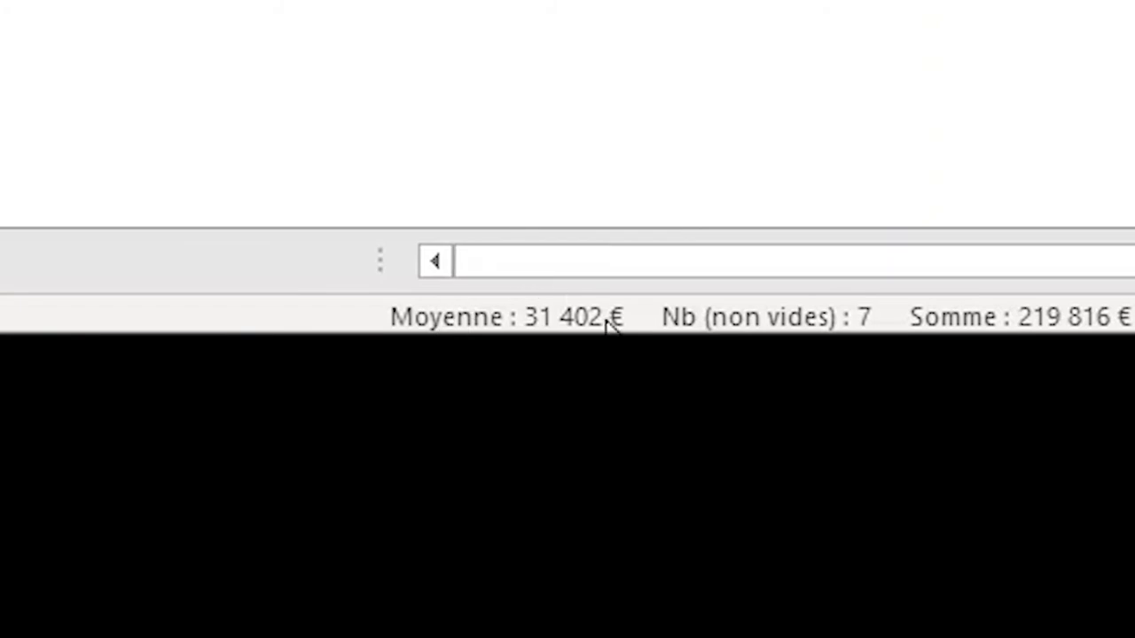
{"action": "left_click", "coordinate": [838, 269]}
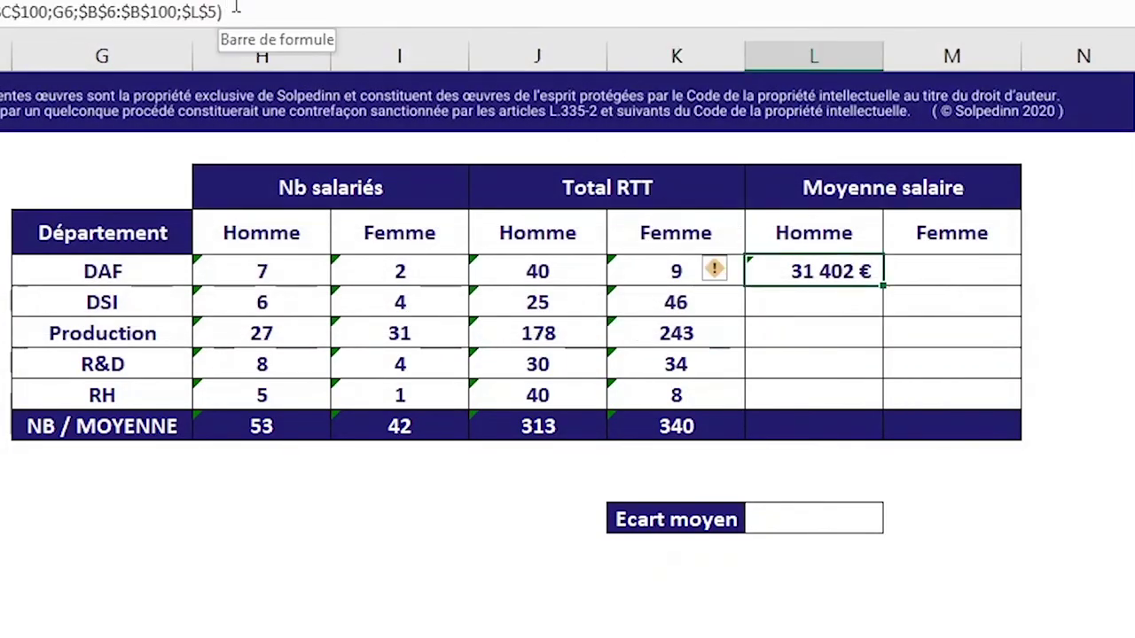
Copy L6's formula into M6 with the criterion changed to $M$5 for DAF women.
{"action": "double_click", "coordinate": [778, 274]}
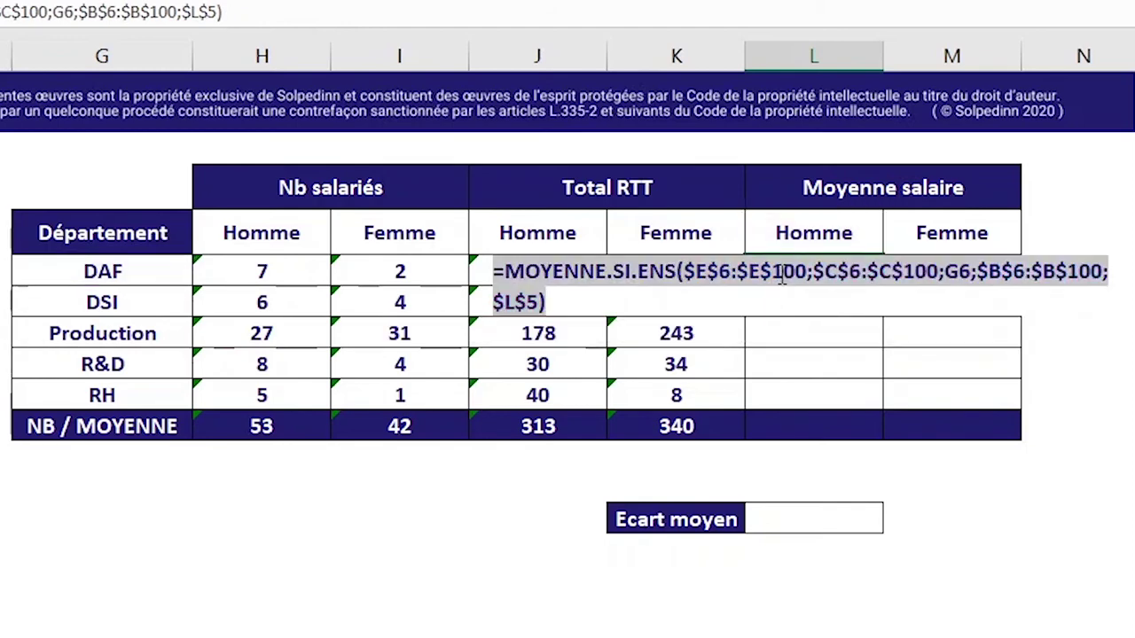
{"action": "key", "text": "Tab"}
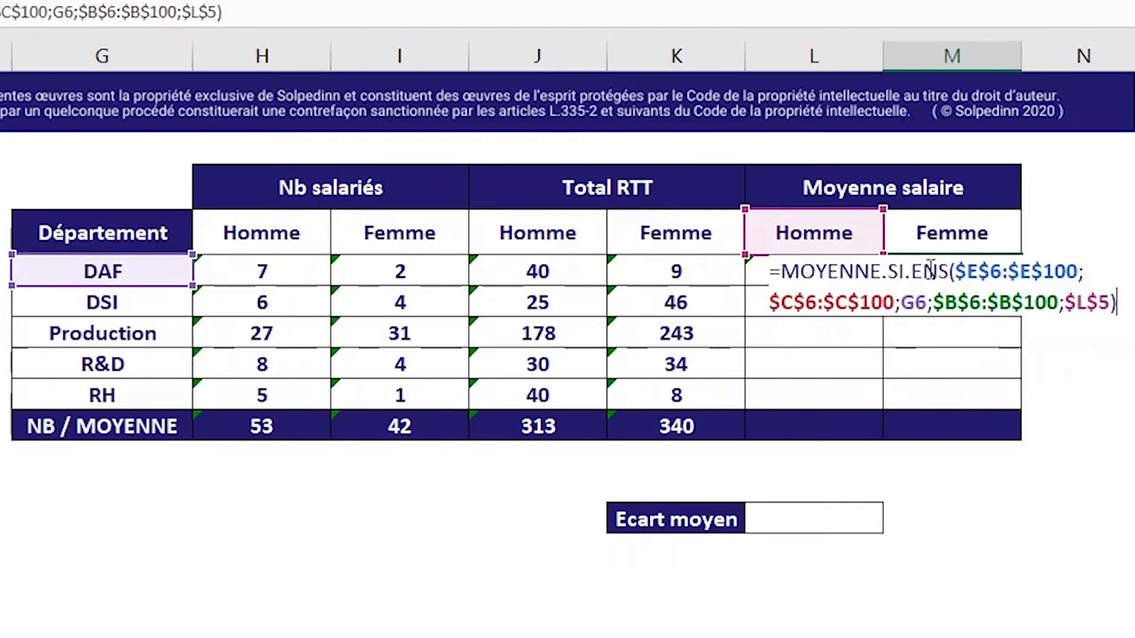
{"action": "left_click_drag", "start_coordinate": [882, 235], "coordinate": [930, 233]}
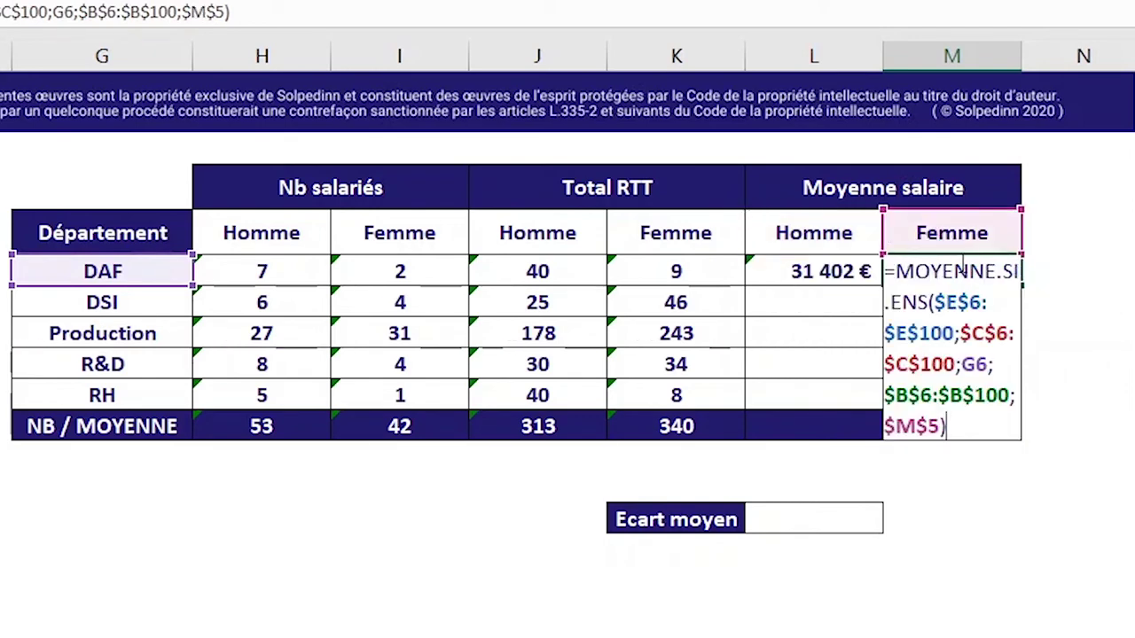
{"action": "key", "text": "ctrl+Return"}
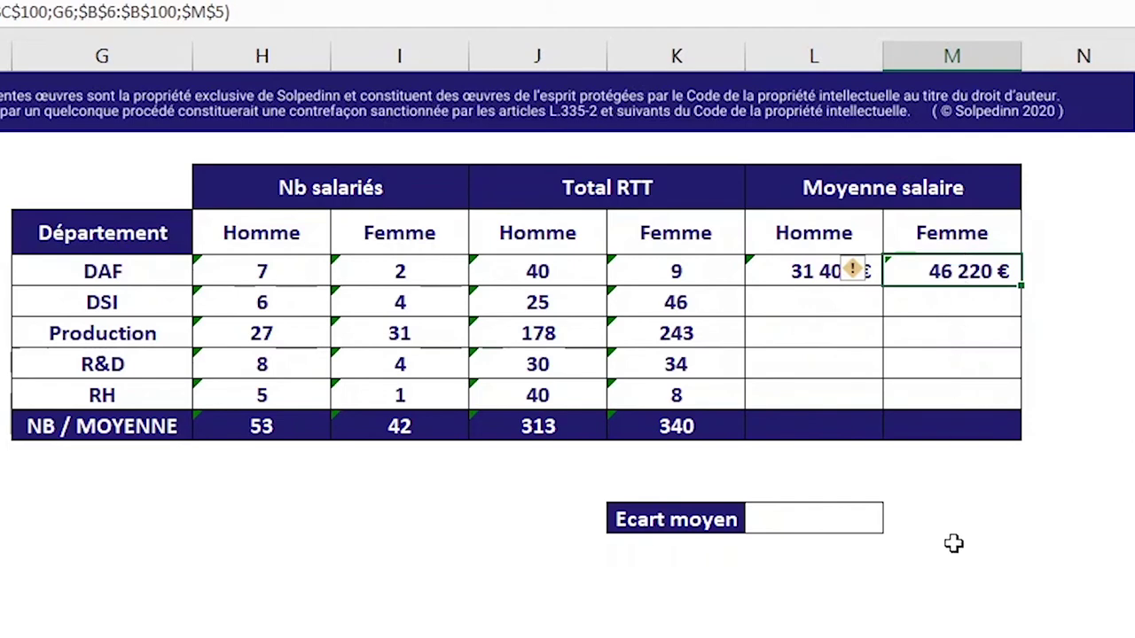
{"action": "left_click", "coordinate": [953, 543]}
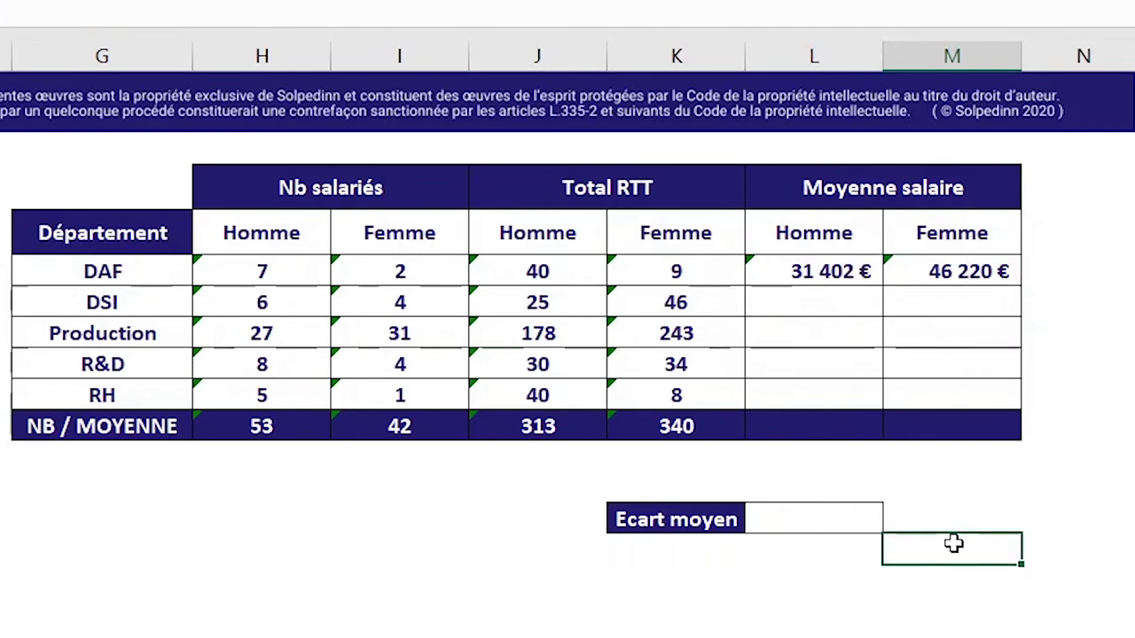
Fill L6:M6 down through the RH row so every department gets men's and women's averages.
{"action": "left_click", "coordinate": [814, 302]}
{"action": "left_click_drag", "start_coordinate": [802, 271], "coordinate": [951, 274]}
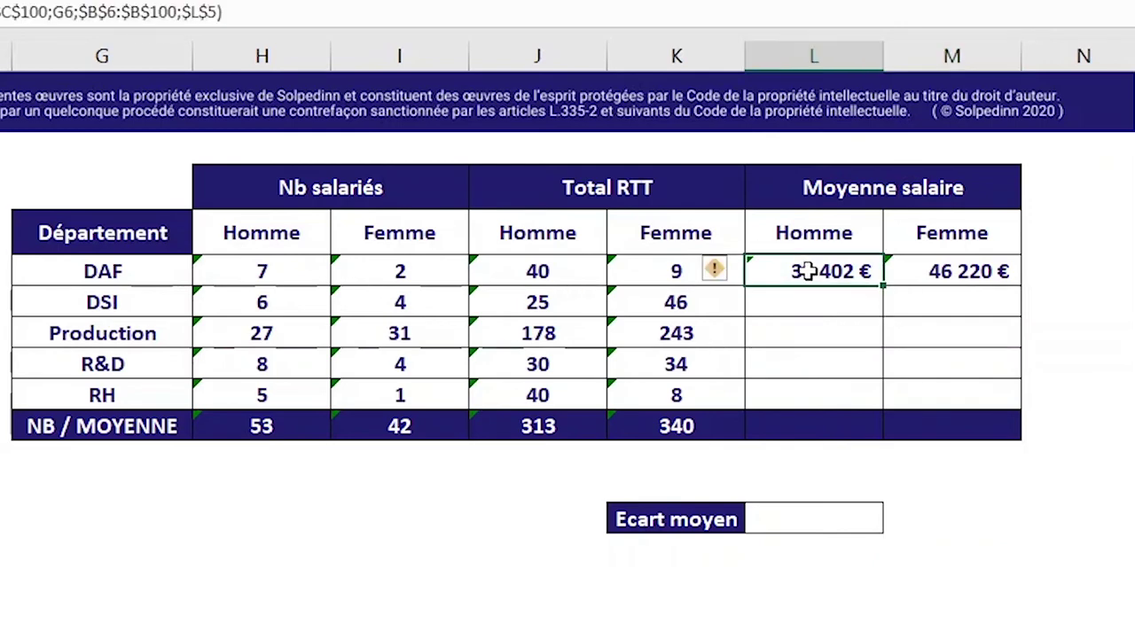
{"action": "left_click_drag", "start_coordinate": [829, 271], "coordinate": [915, 277]}
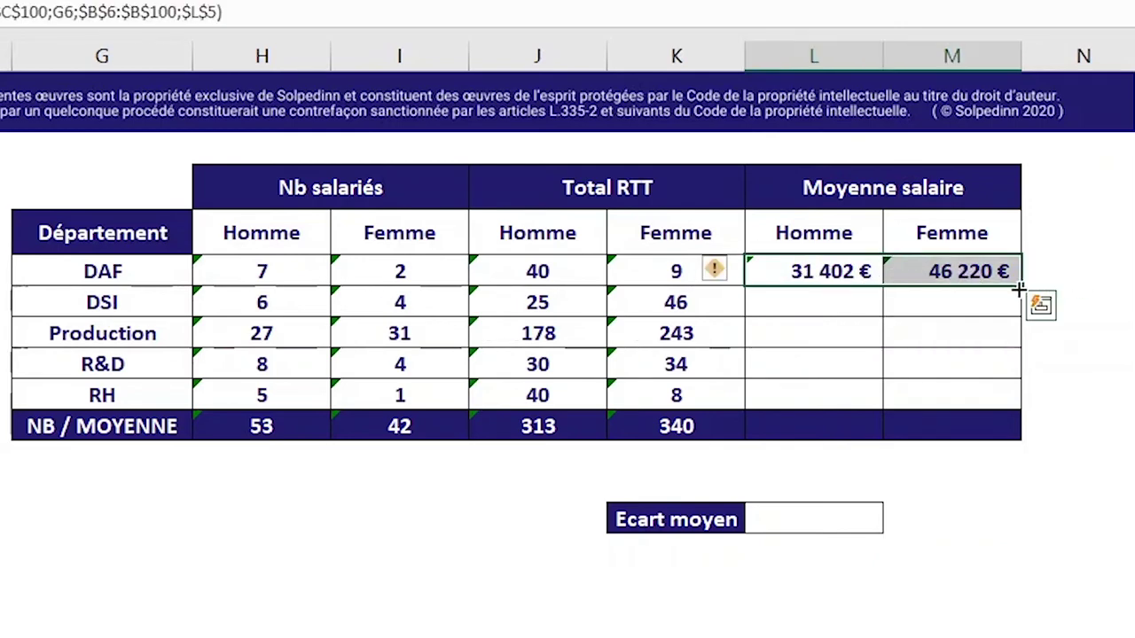
{"action": "left_click_drag", "start_coordinate": [1020, 285], "coordinate": [1005, 399]}
{"action": "left_click", "coordinate": [833, 391]}
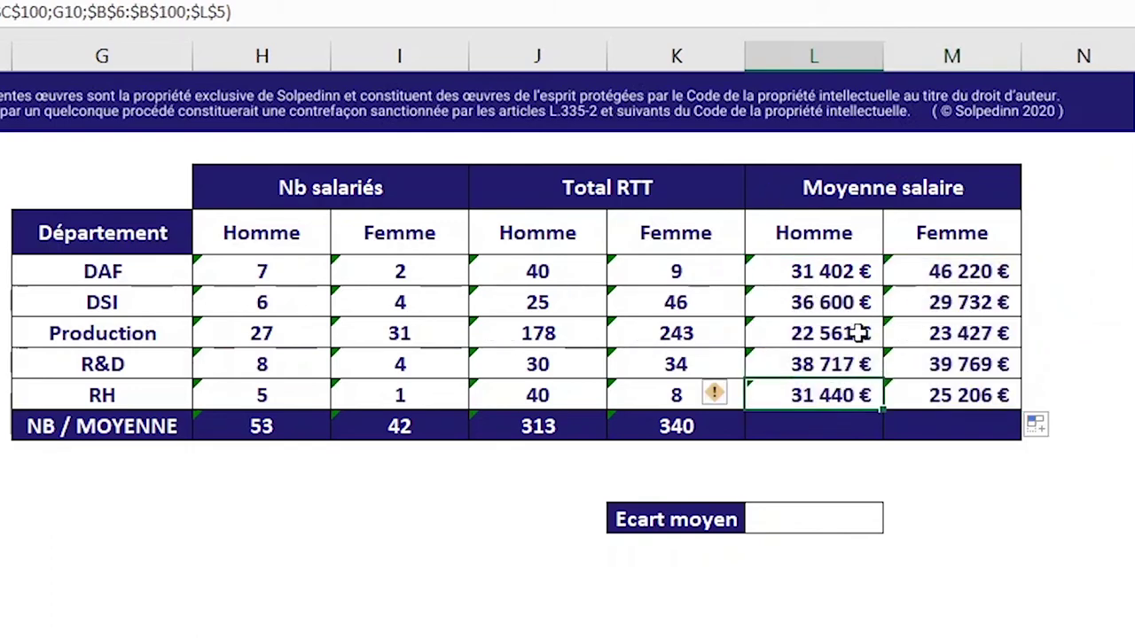
{"action": "left_click", "coordinate": [589, 468]}
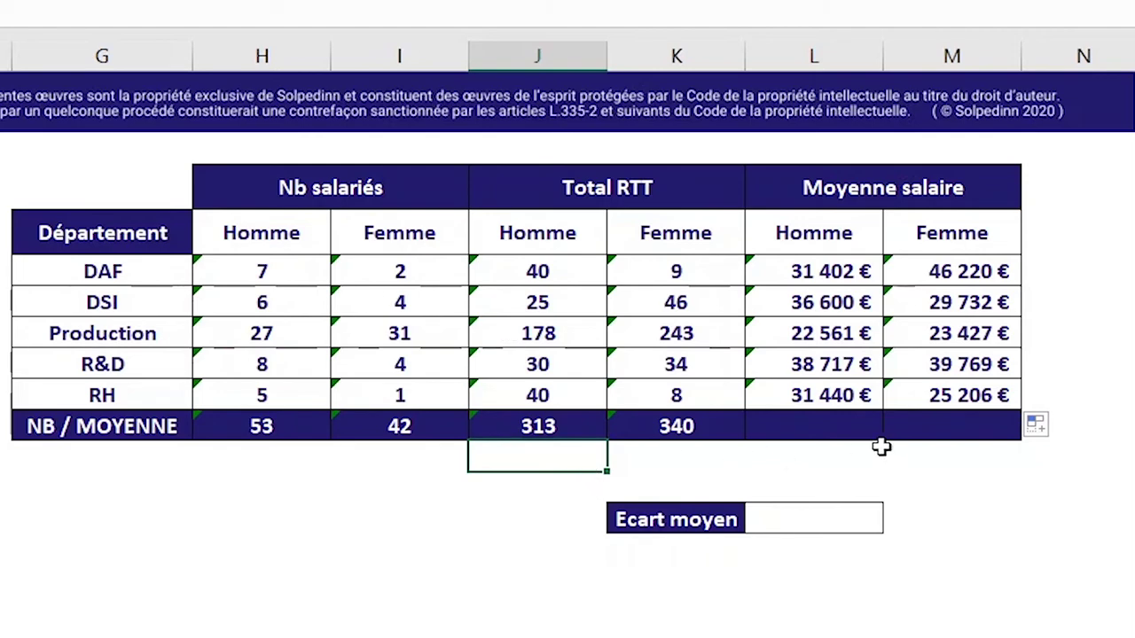
{"action": "left_click", "coordinate": [812, 422]}
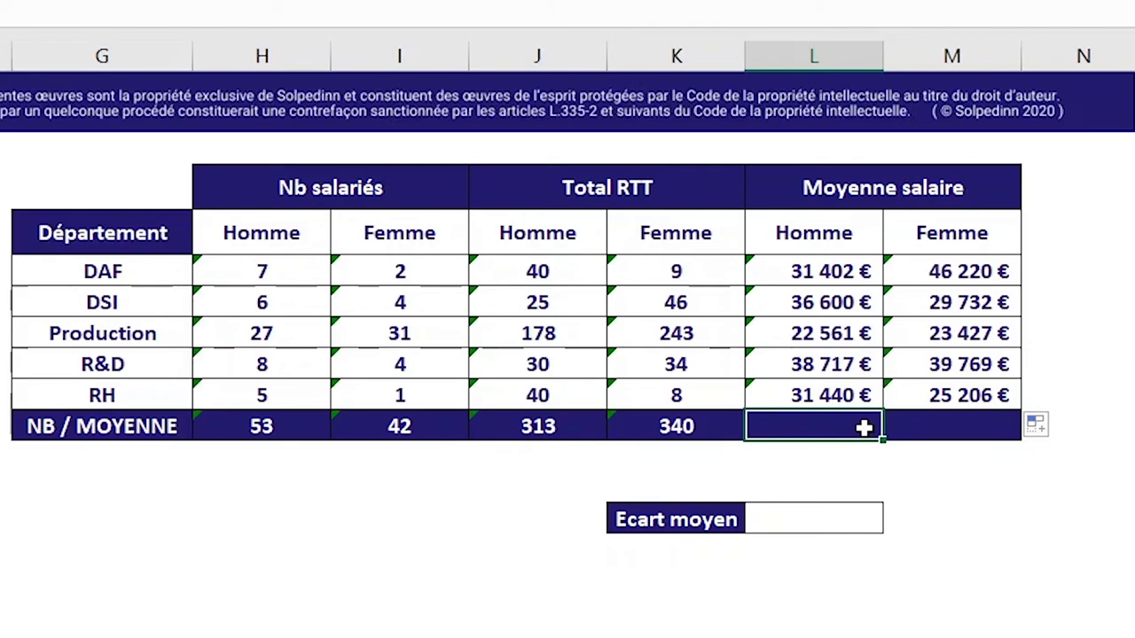
{"action": "left_click_drag", "start_coordinate": [797, 275], "coordinate": [802, 392]}
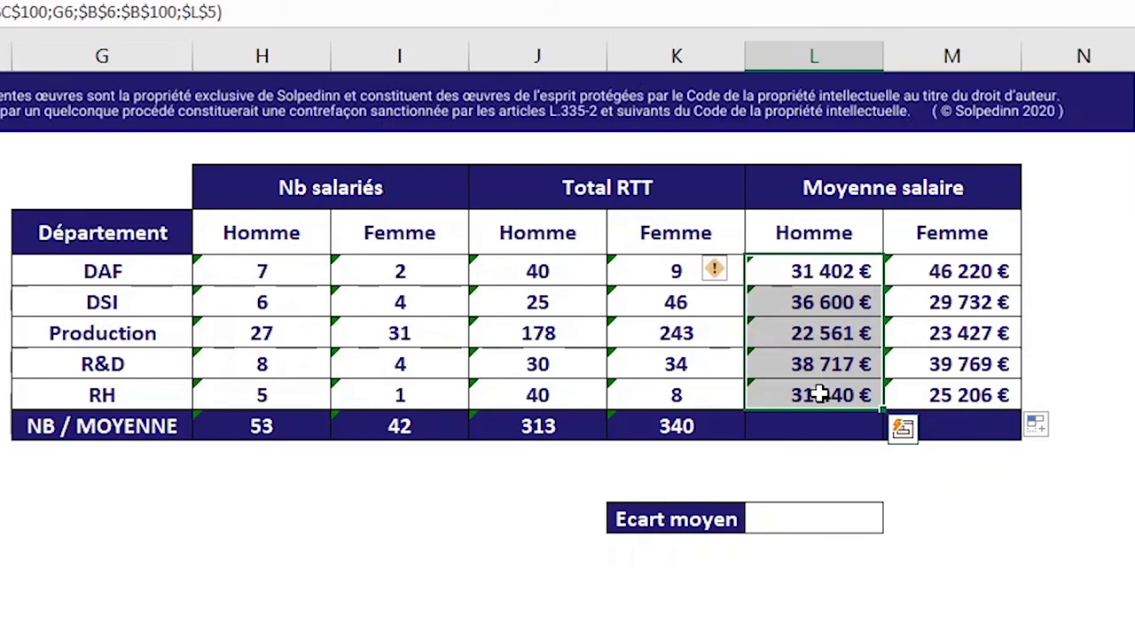
Enter a MOYENNE.SI formula in L11 averaging $E$6:$E$100 where Genre equals Homme, giving 28 594 €.
{"action": "left_click", "coordinate": [814, 426]}
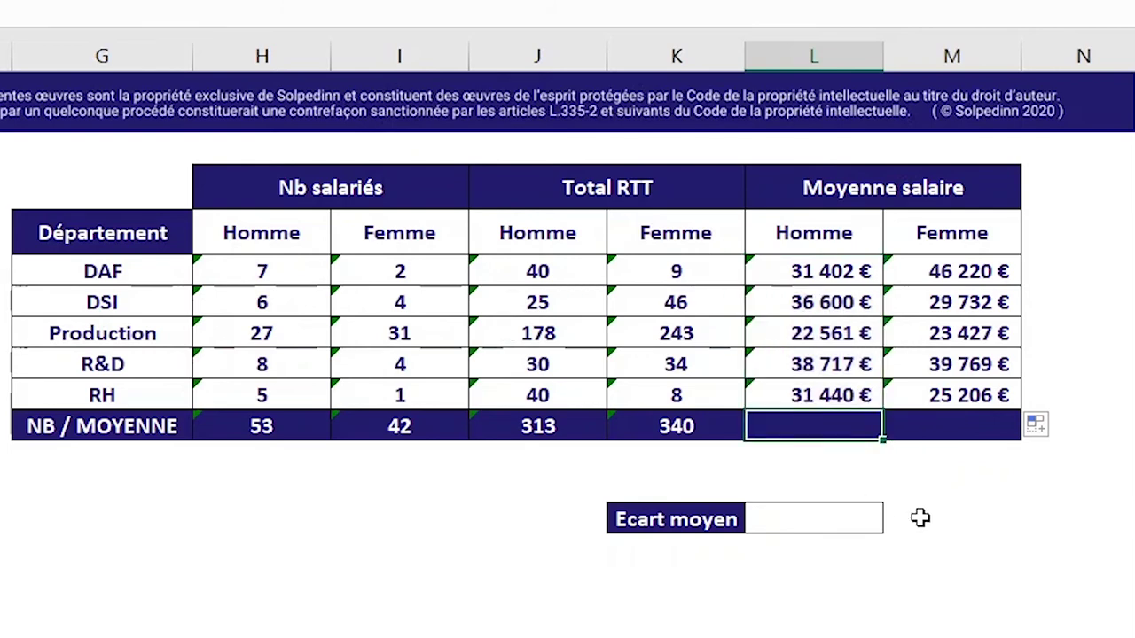
{"action": "type", "text": "=MO"}
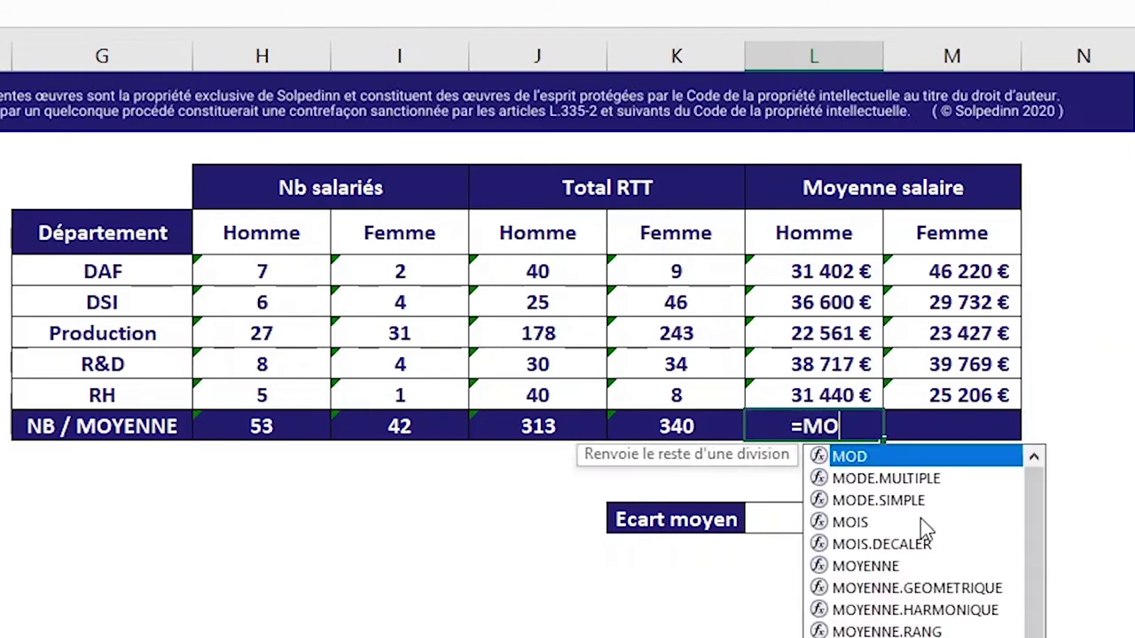
{"action": "type", "text": "YEN"}
{"action": "key", "text": "Tab"}
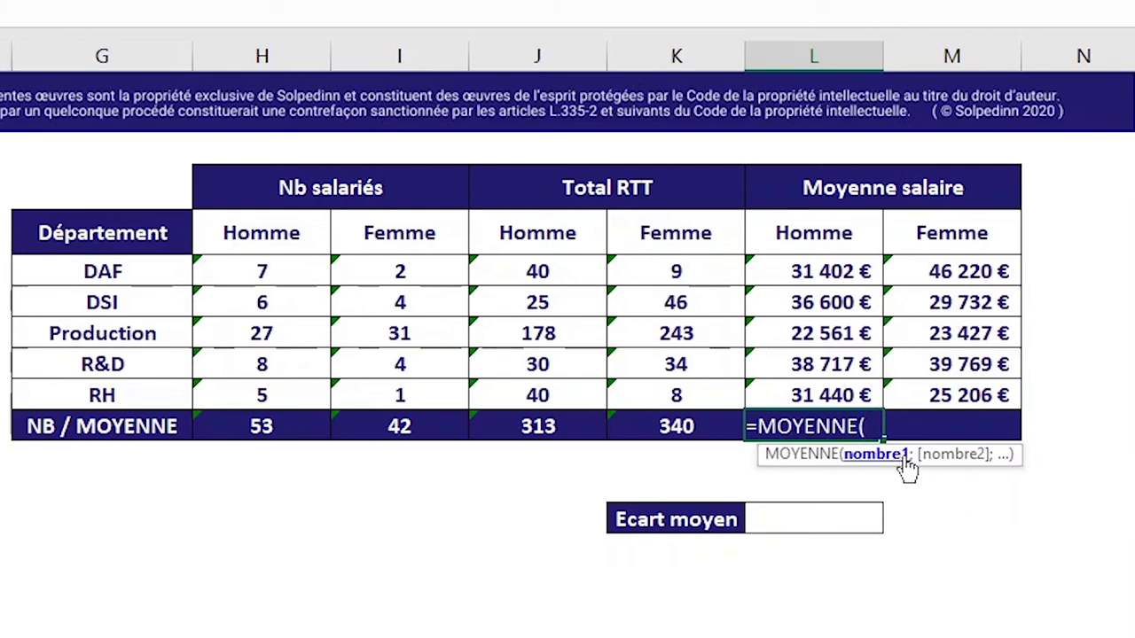
{"action": "key", "text": "BackSpace"}
{"action": "type", "text": "?S"}
{"action": "key", "text": "BackSpace"}
{"action": "key", "text": "BackSpace"}
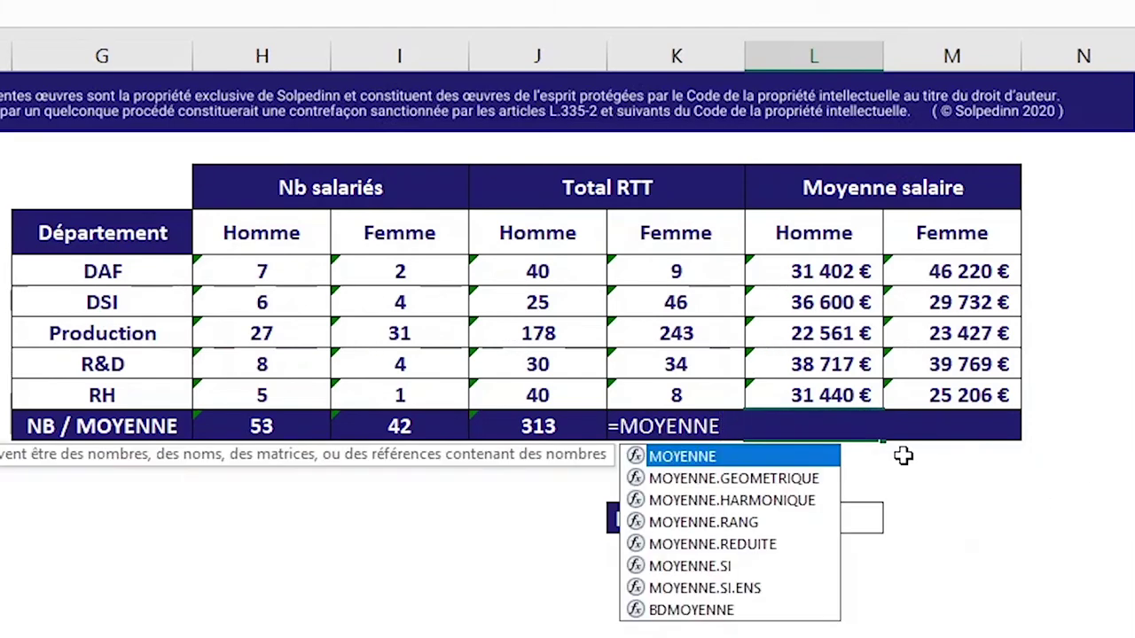
{"action": "type", "text": ".SI("}
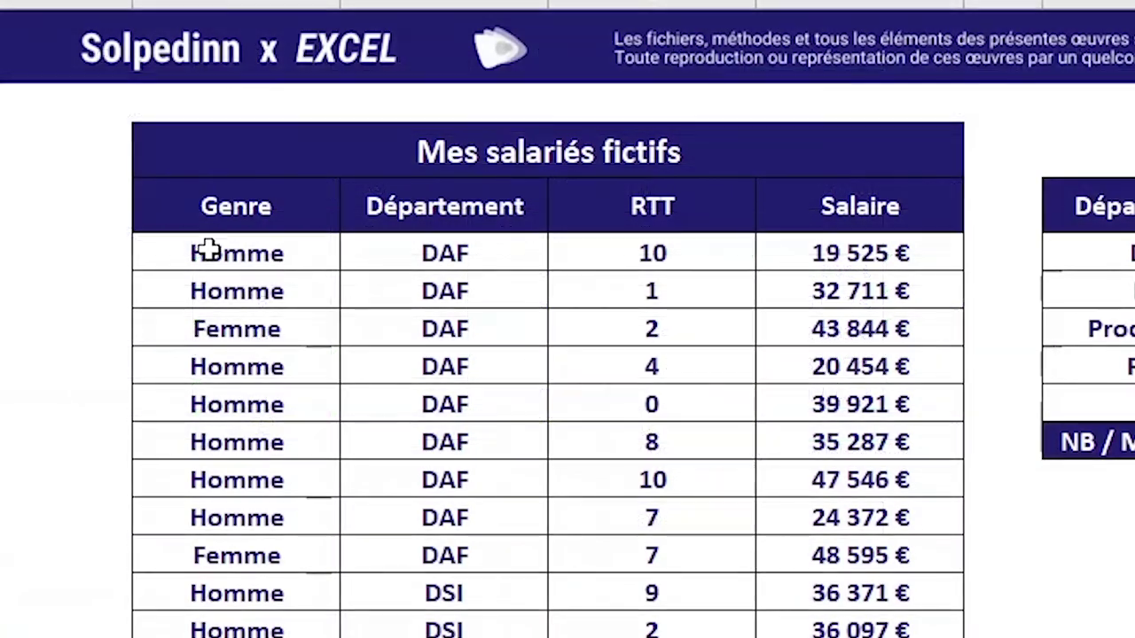
{"action": "left_click", "coordinate": [207, 252]}
{"action": "key", "text": "ctrl+shift+Down"}
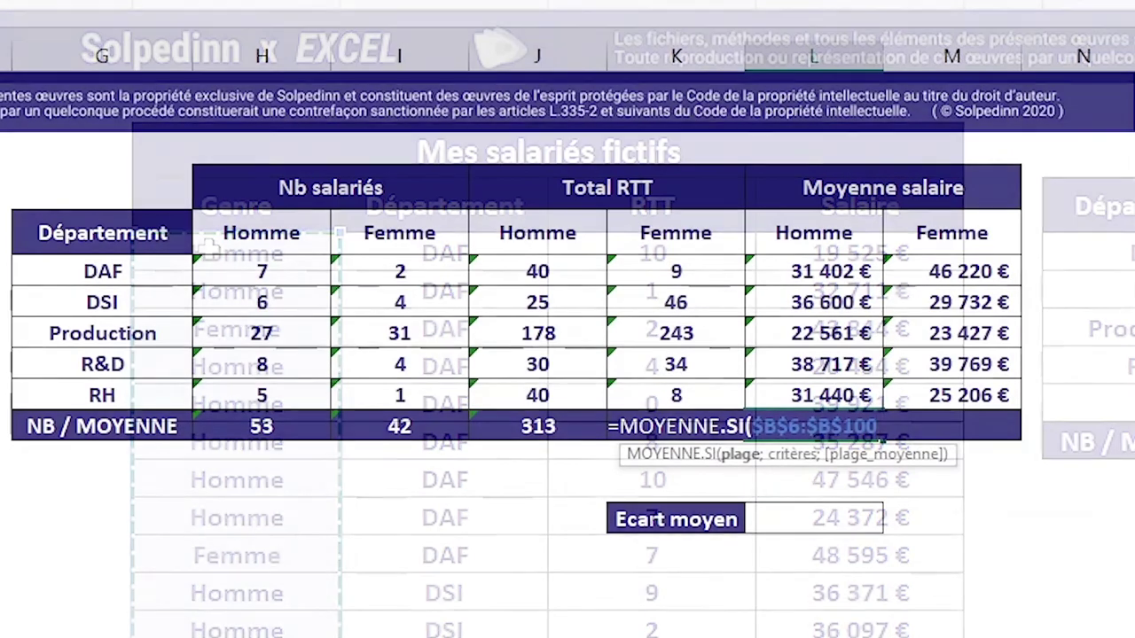
{"action": "type", "text": ";"}
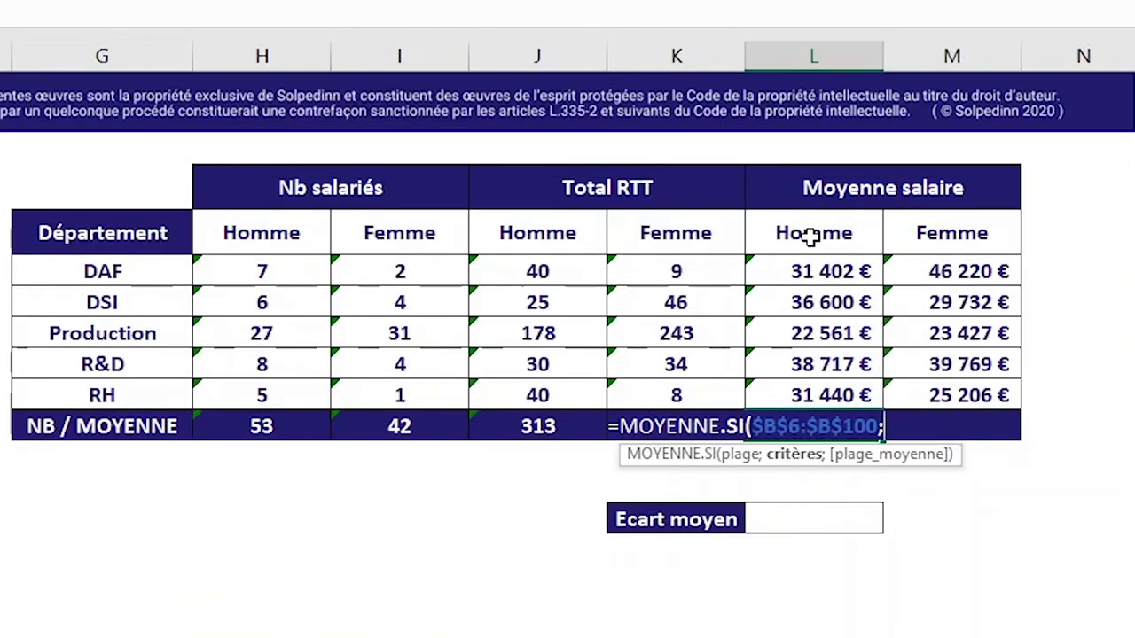
{"action": "left_click", "coordinate": [811, 234]}
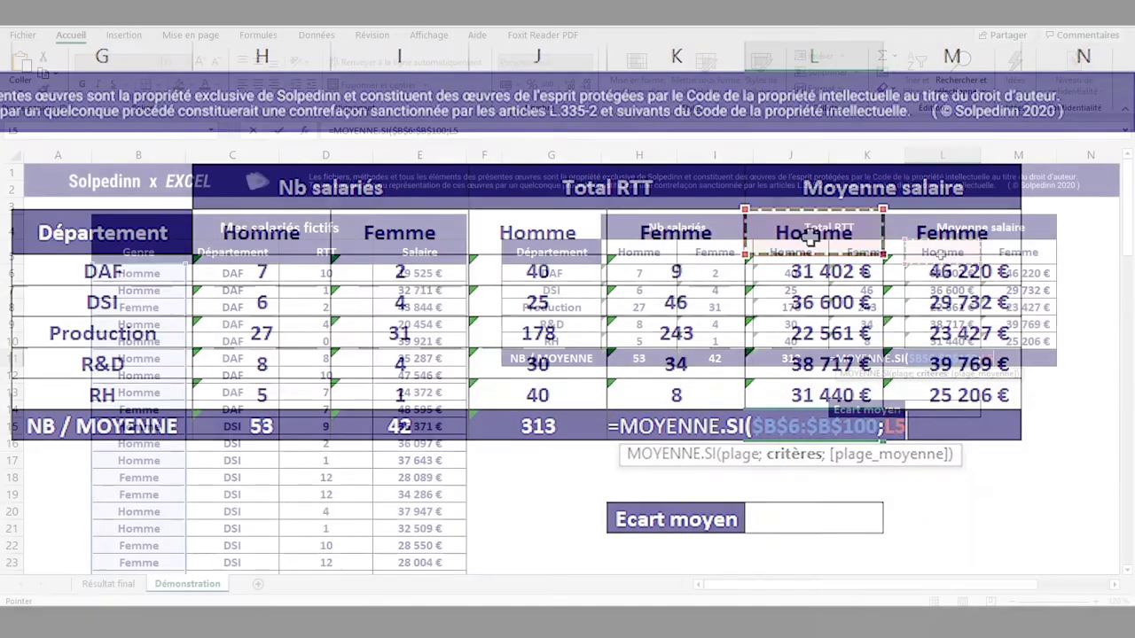
{"action": "type", "text": ";"}
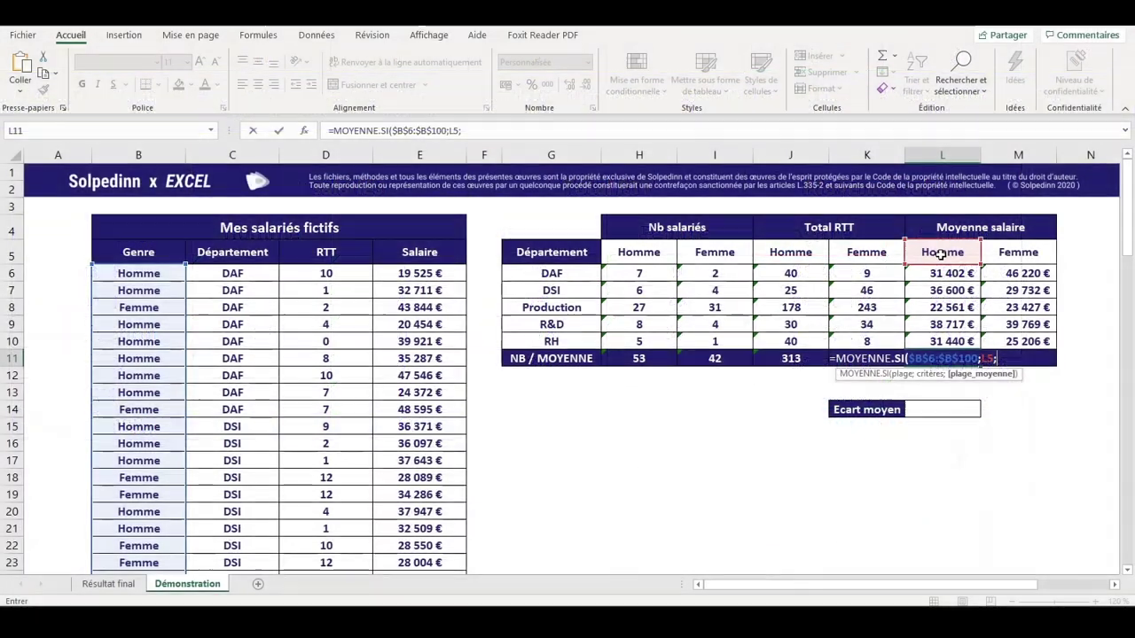
{"action": "left_click", "coordinate": [422, 273]}
{"action": "key", "text": "ctrl+shift+Down"}
{"action": "key", "text": "F4"}
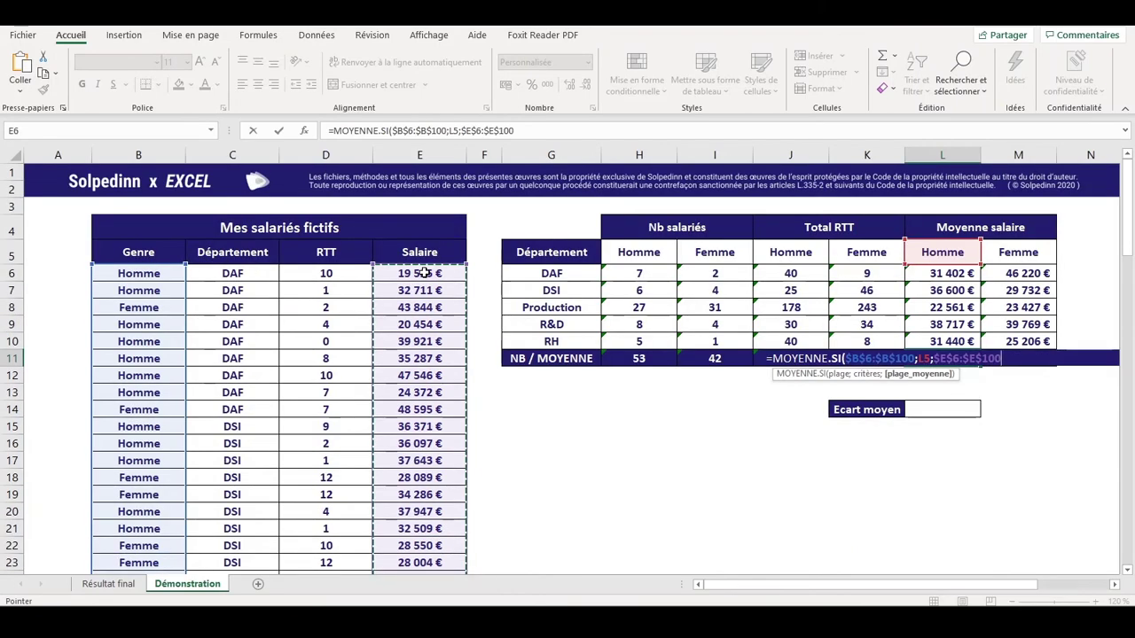
{"action": "type", "text": ")"}
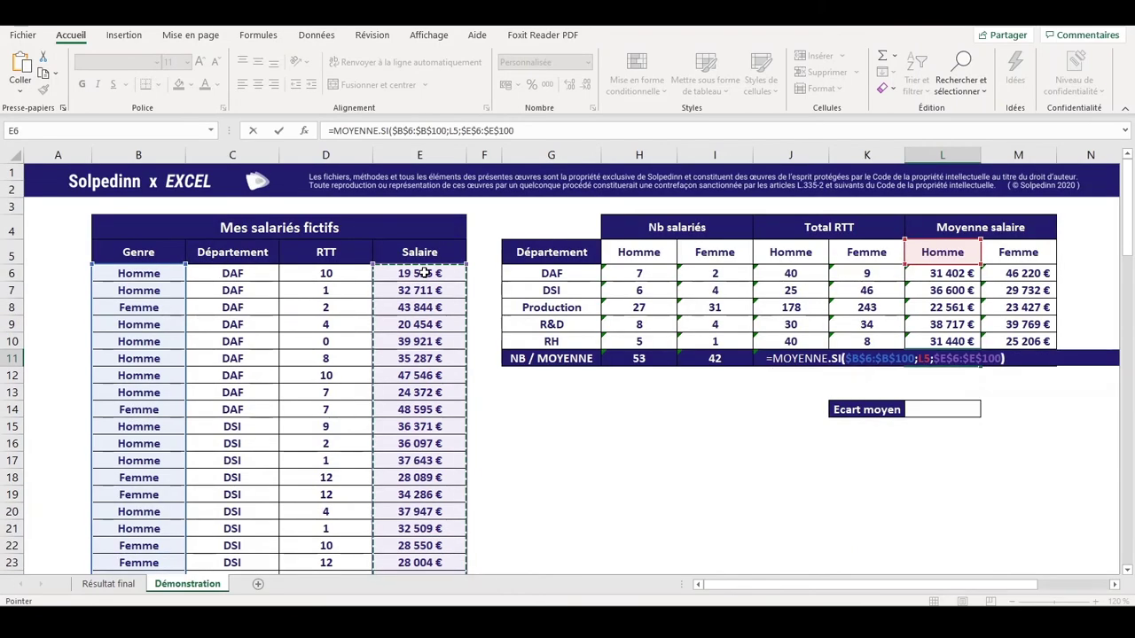
{"action": "key", "text": "ctrl+Return"}
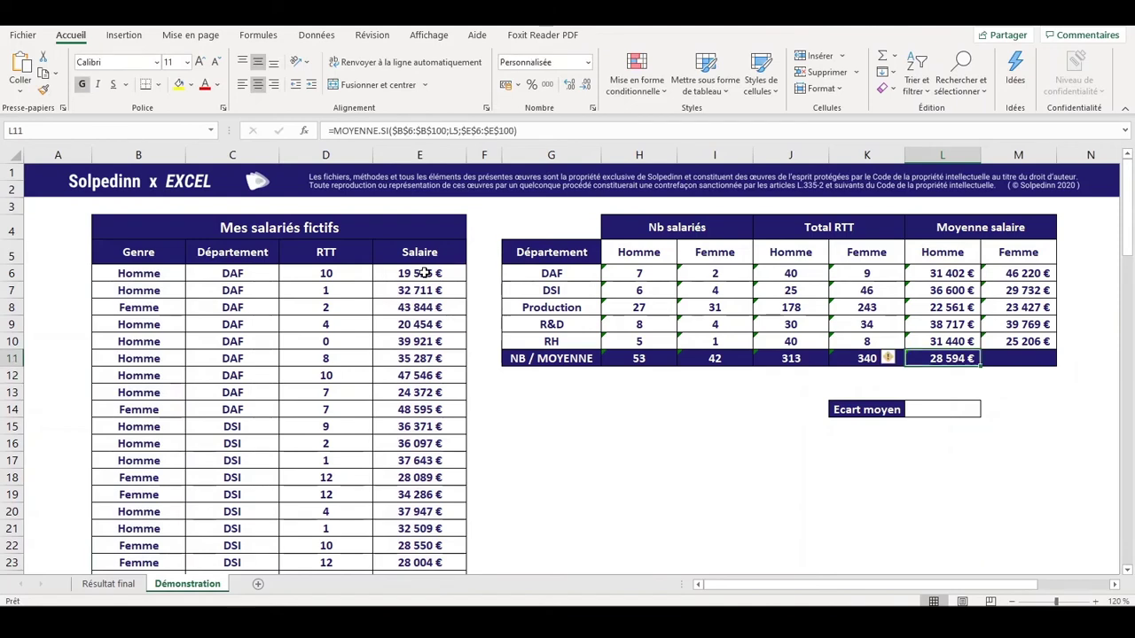
Copy the formula to M11 for women (26 712 €) and verify both totals-row formulas.
{"action": "key", "text": "ctrl+c"}
{"action": "left_click", "coordinate": [1018, 358]}
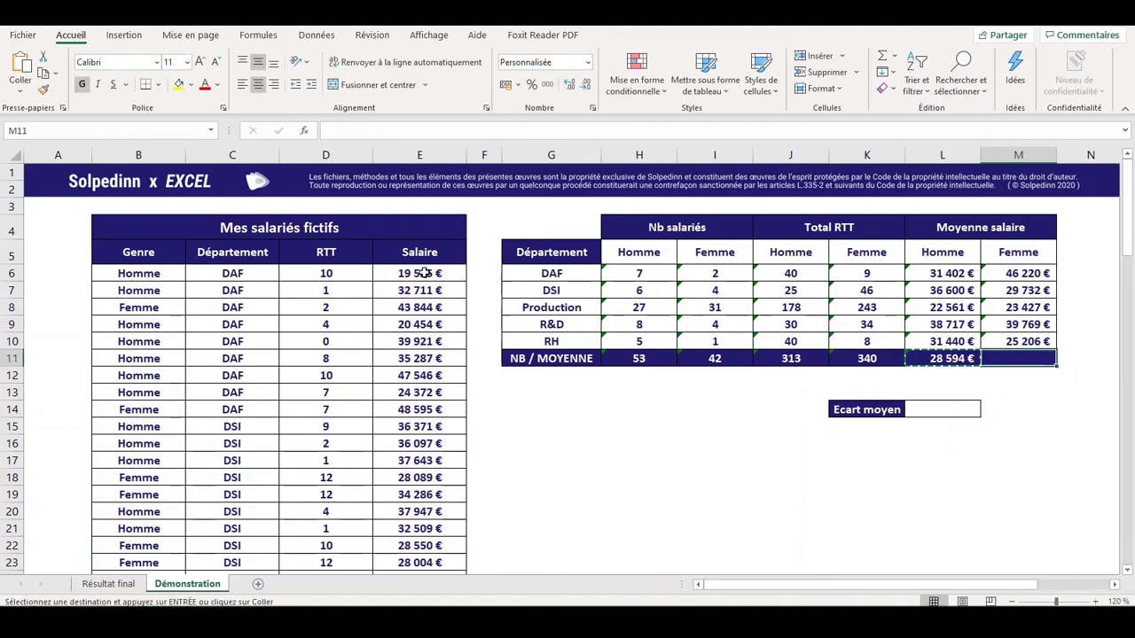
{"action": "key", "text": "Return"}
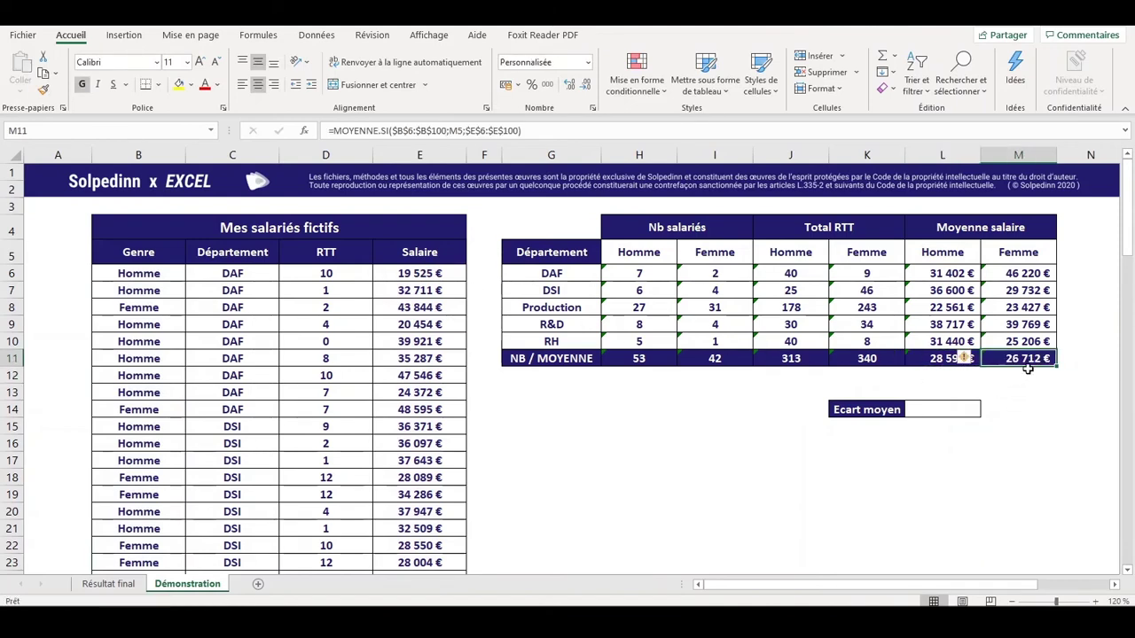
{"action": "double_click", "coordinate": [1021, 360]}
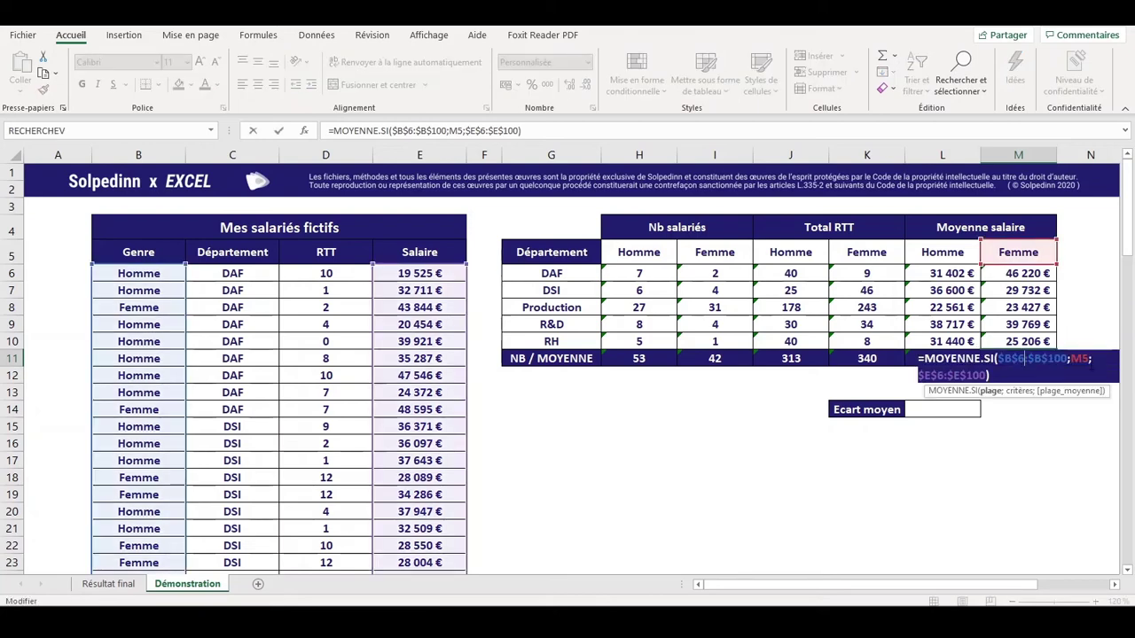
{"action": "key", "text": "Escape"}
{"action": "double_click", "coordinate": [935, 358]}
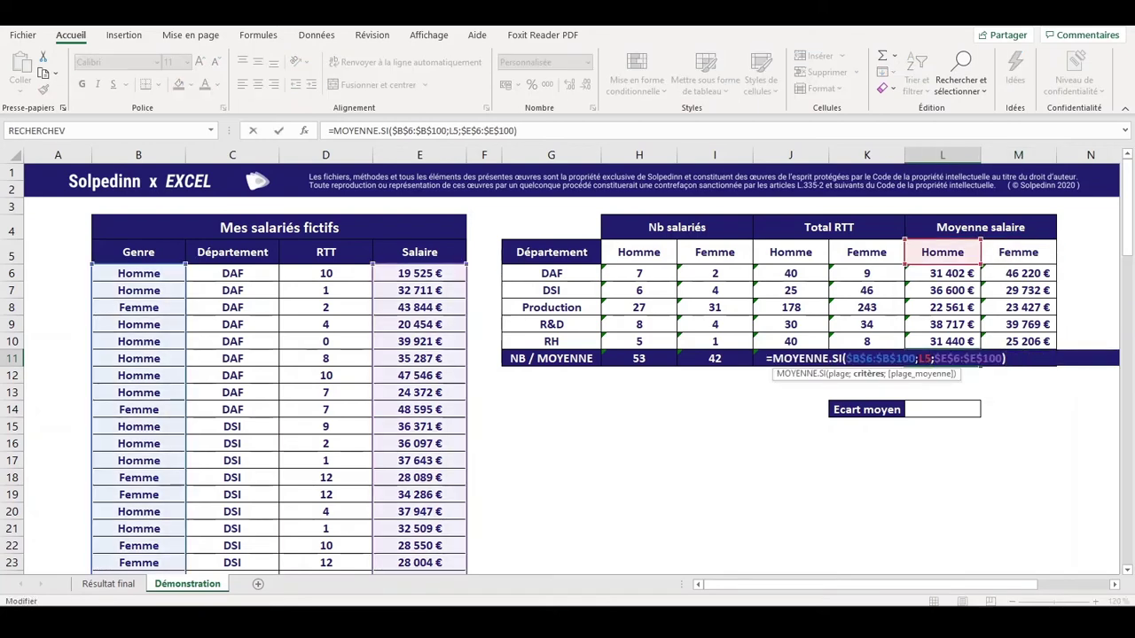
{"action": "key", "text": "Escape"}
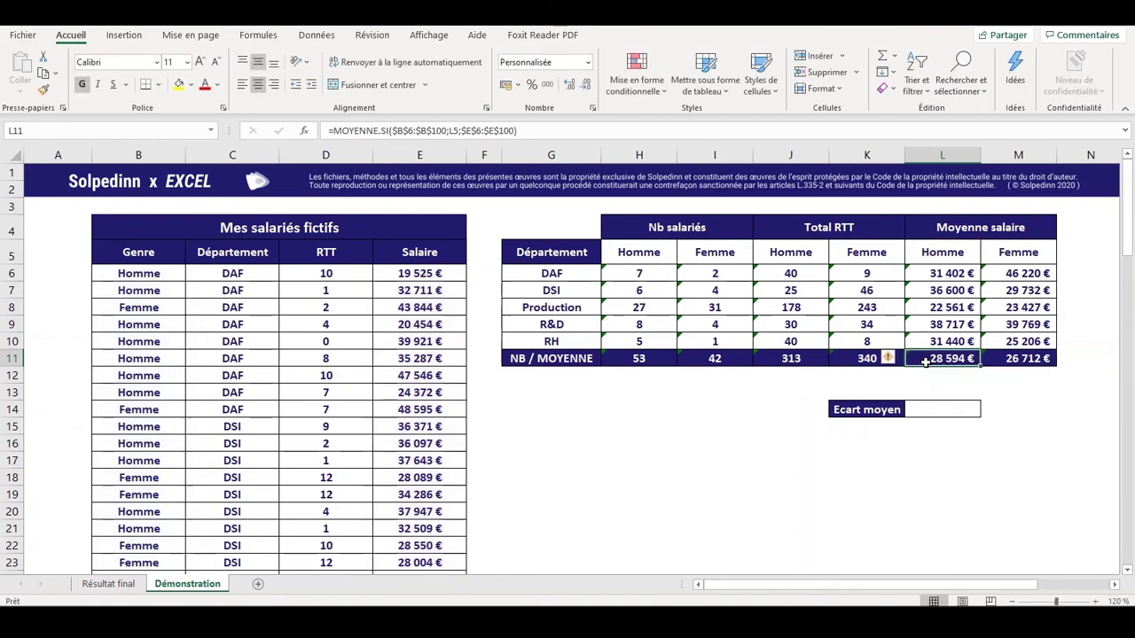
{"action": "double_click", "coordinate": [1030, 358]}
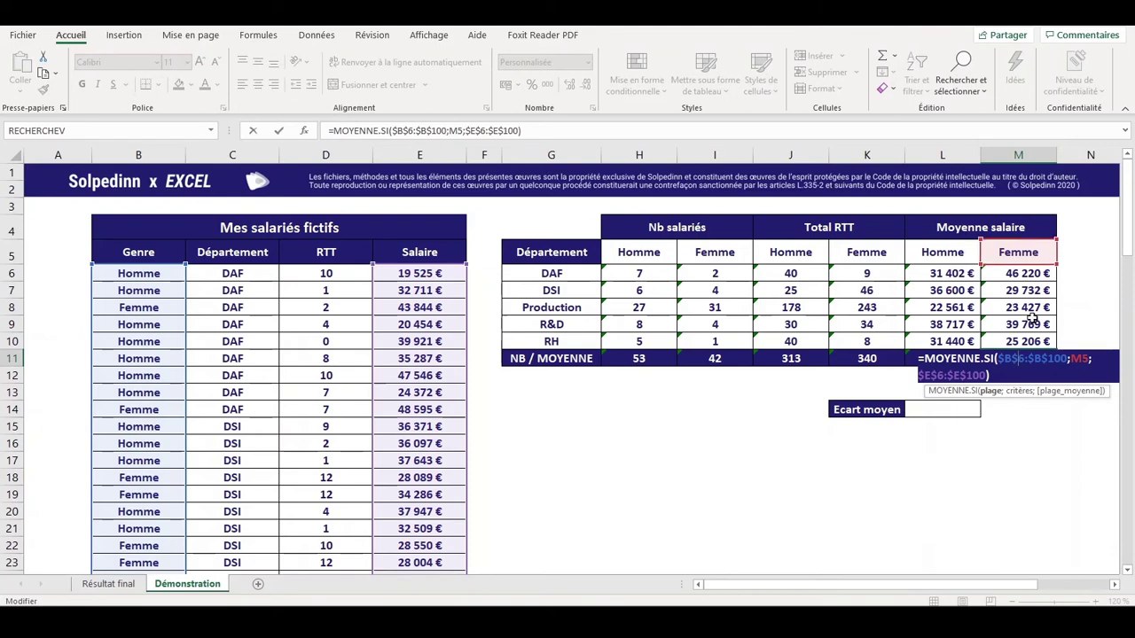
{"action": "key", "text": "Return"}
{"action": "key", "text": "Up"}
{"action": "key", "text": "Left"}
{"action": "key", "text": "Down"}
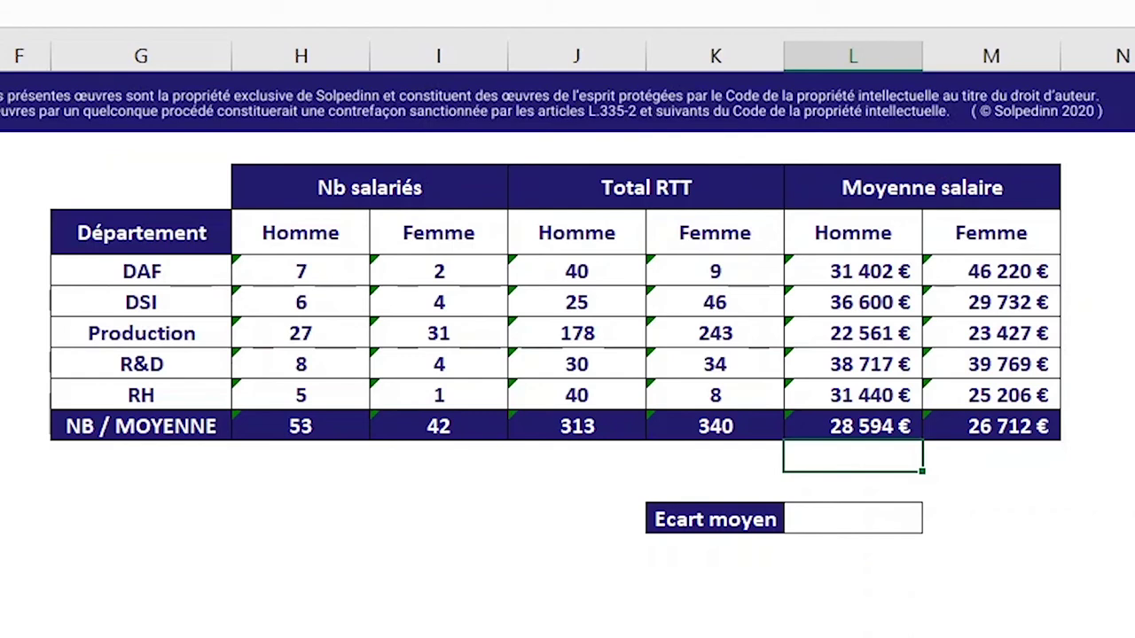
Enter =(M11-L11)/L11 in the Ecart moyen cell, showing a -6,6% gap.
{"action": "left_click", "coordinate": [816, 515]}
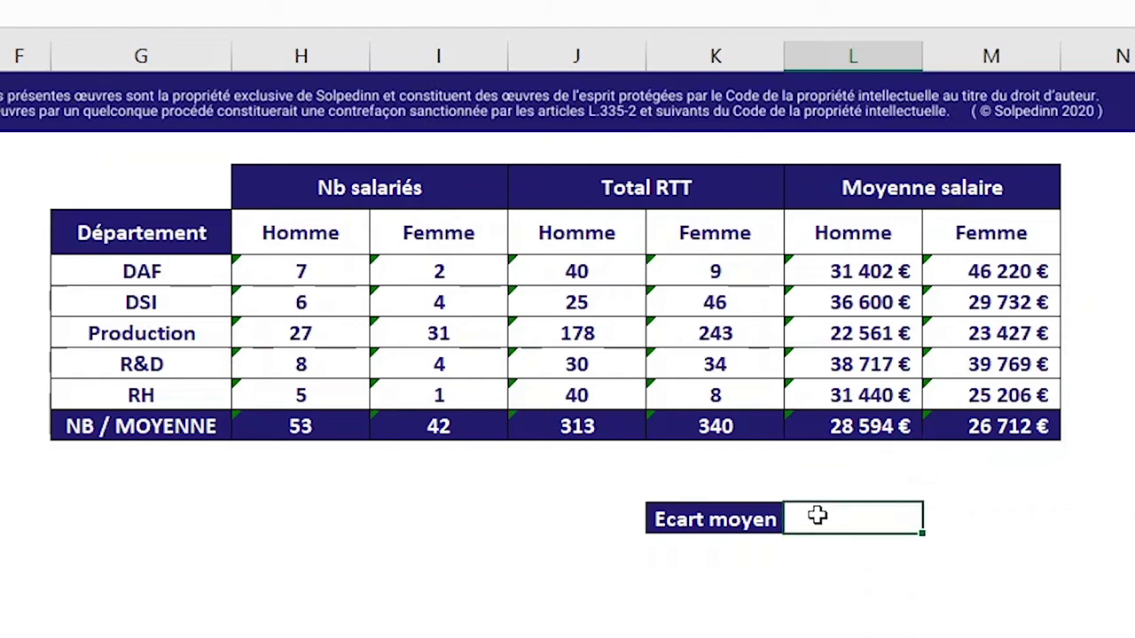
{"action": "type", "text": "="}
{"action": "type", "text": "("}
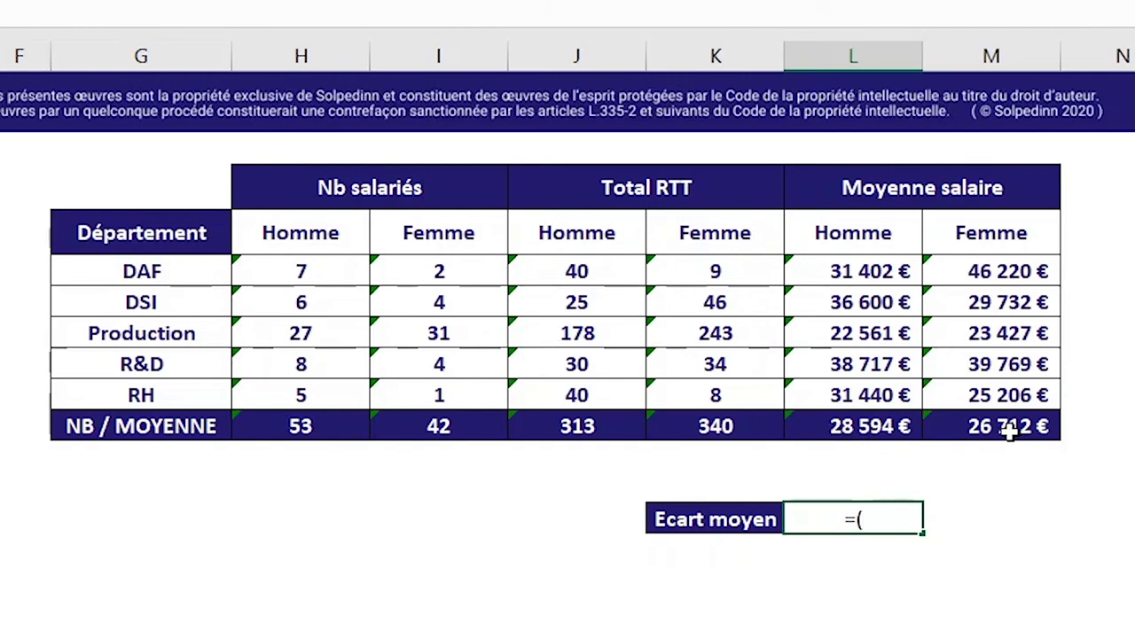
{"action": "left_click", "coordinate": [1008, 430]}
{"action": "type", "text": "-"}
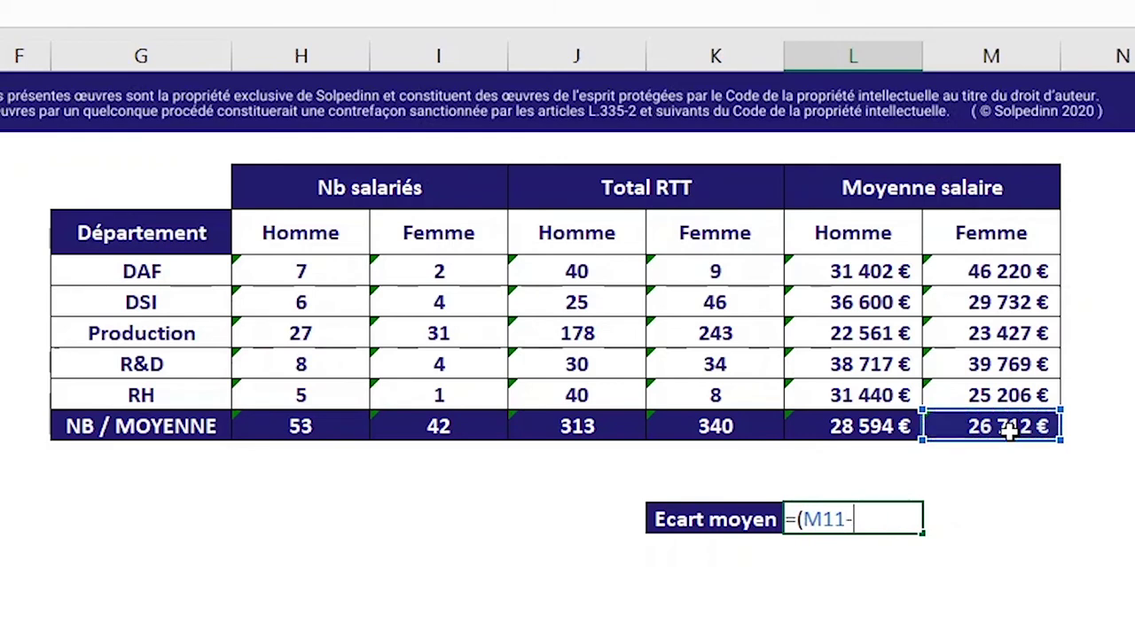
{"action": "left_click", "coordinate": [856, 427]}
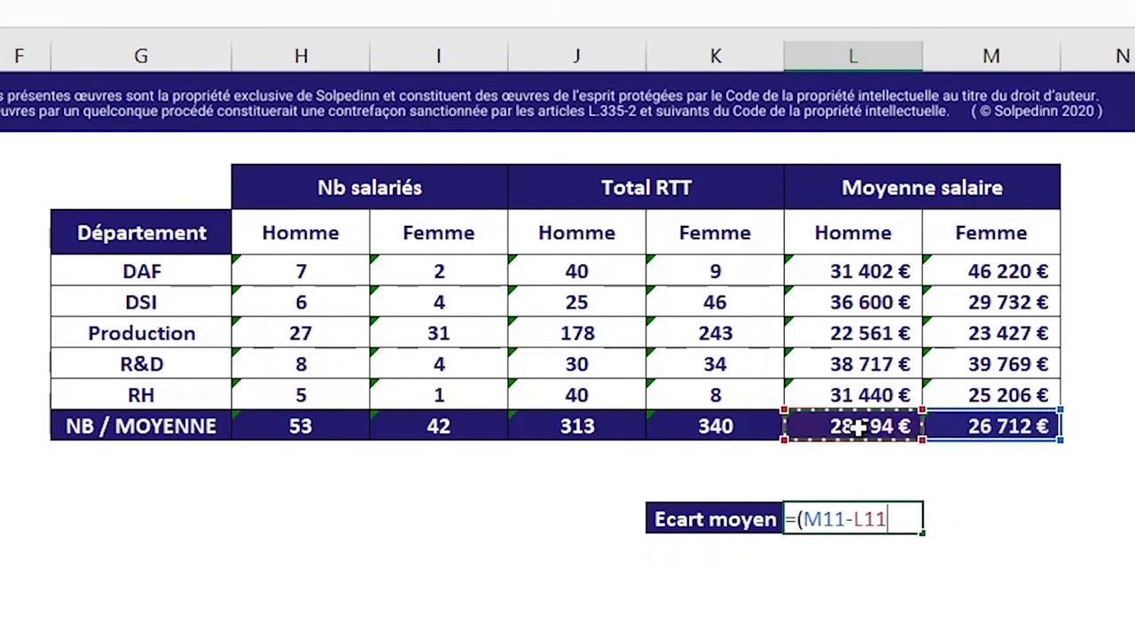
{"action": "type", "text": ")/"}
{"action": "left_click", "coordinate": [827, 426]}
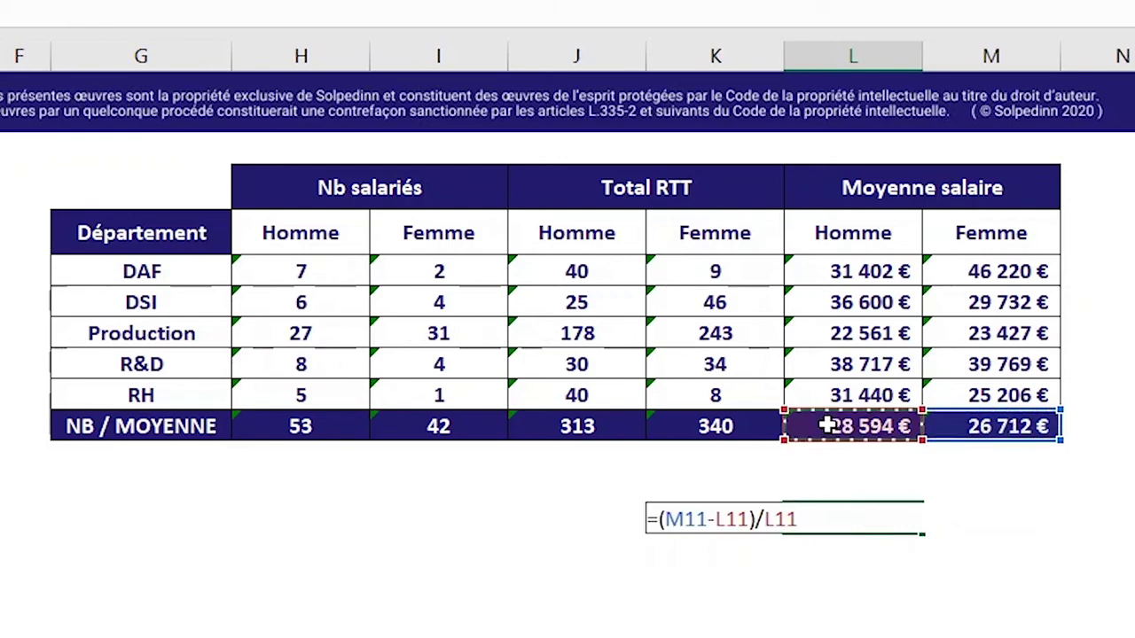
{"action": "key", "text": "Return"}
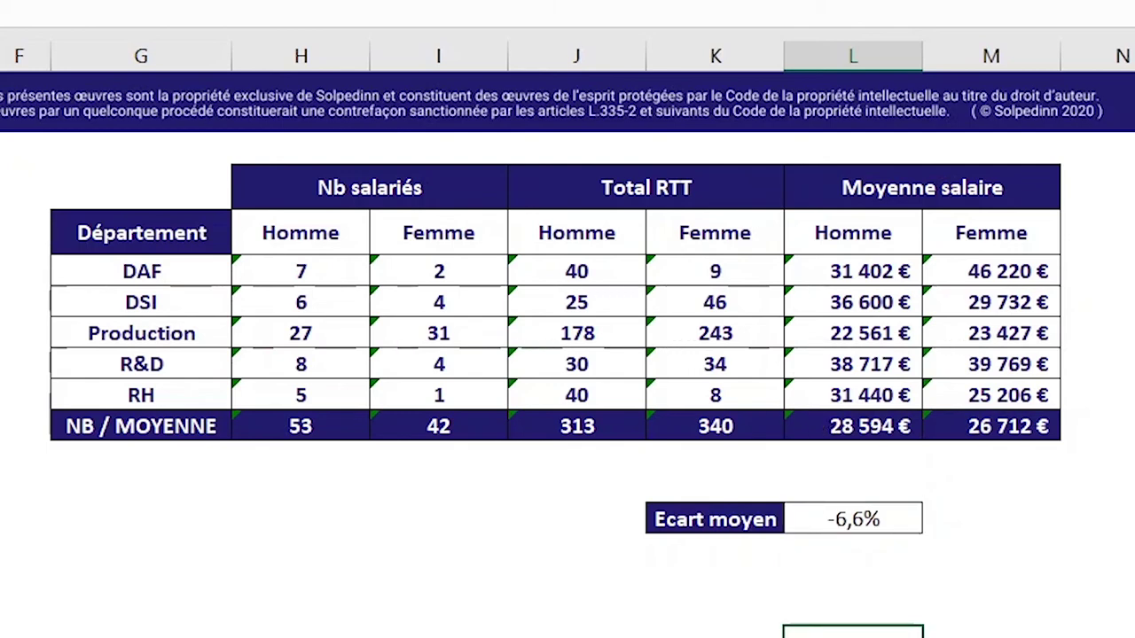
{"action": "double_click", "coordinate": [842, 518]}
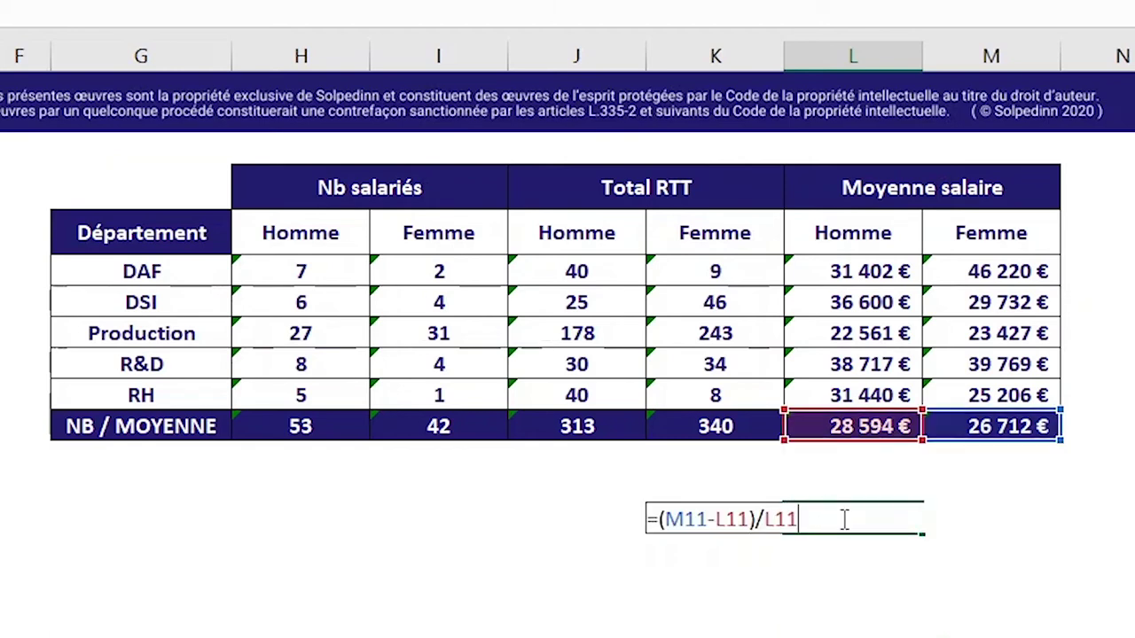
{"action": "double_click", "coordinate": [785, 518]}
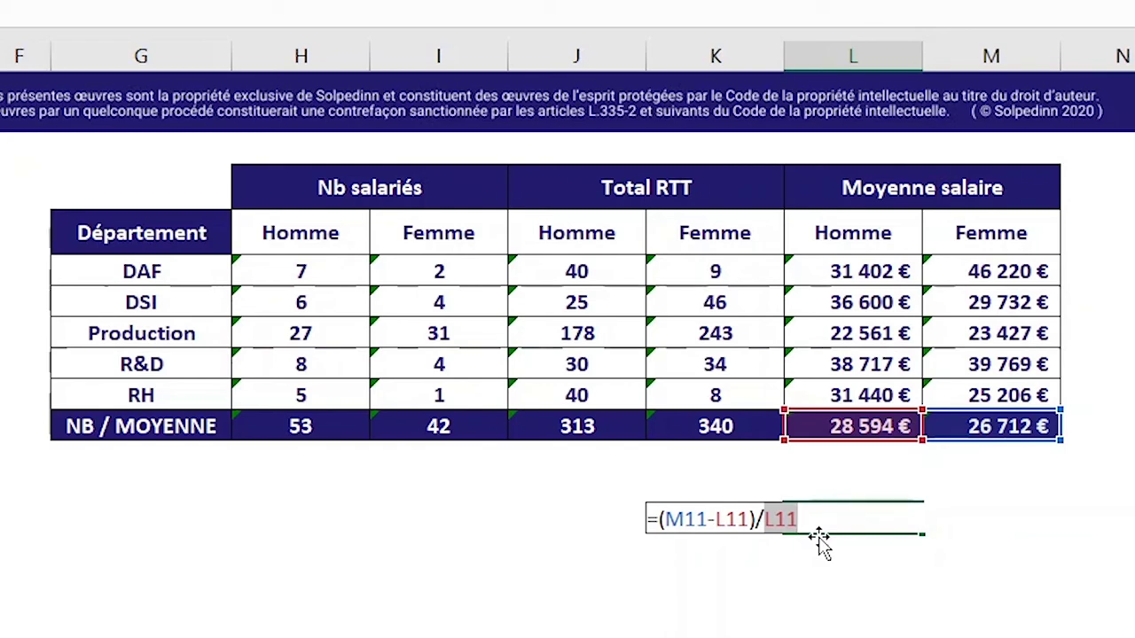
{"action": "key", "text": "ctrl+Return"}
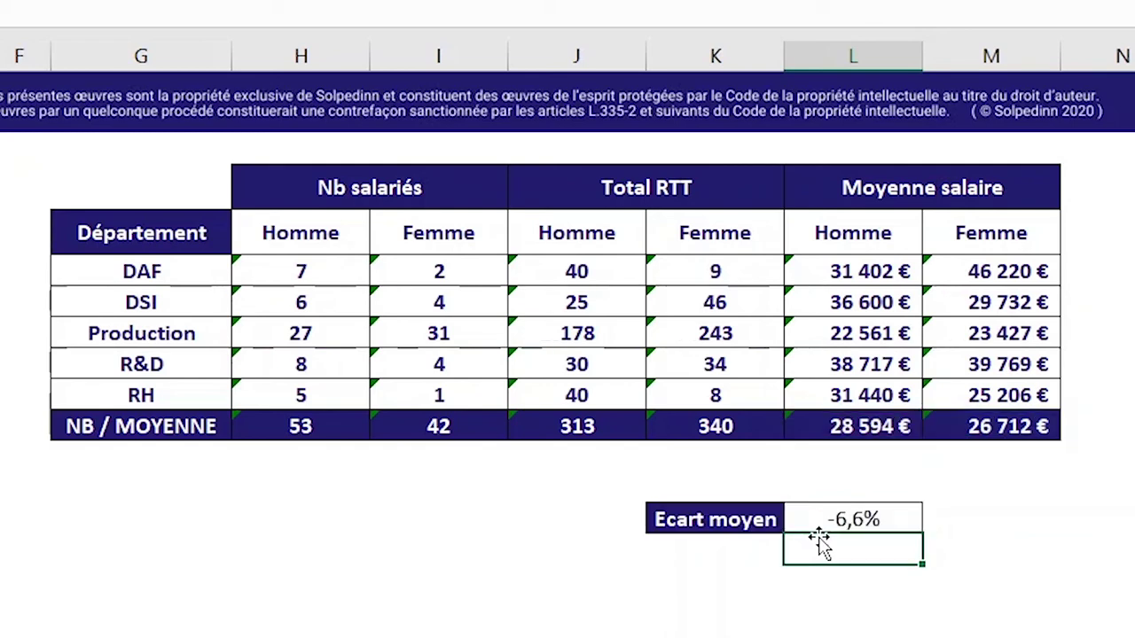
Label the cell to its left 'Du point de vue des hommes -->'.
{"action": "key", "text": "Left"}
{"action": "key", "text": "Left"}
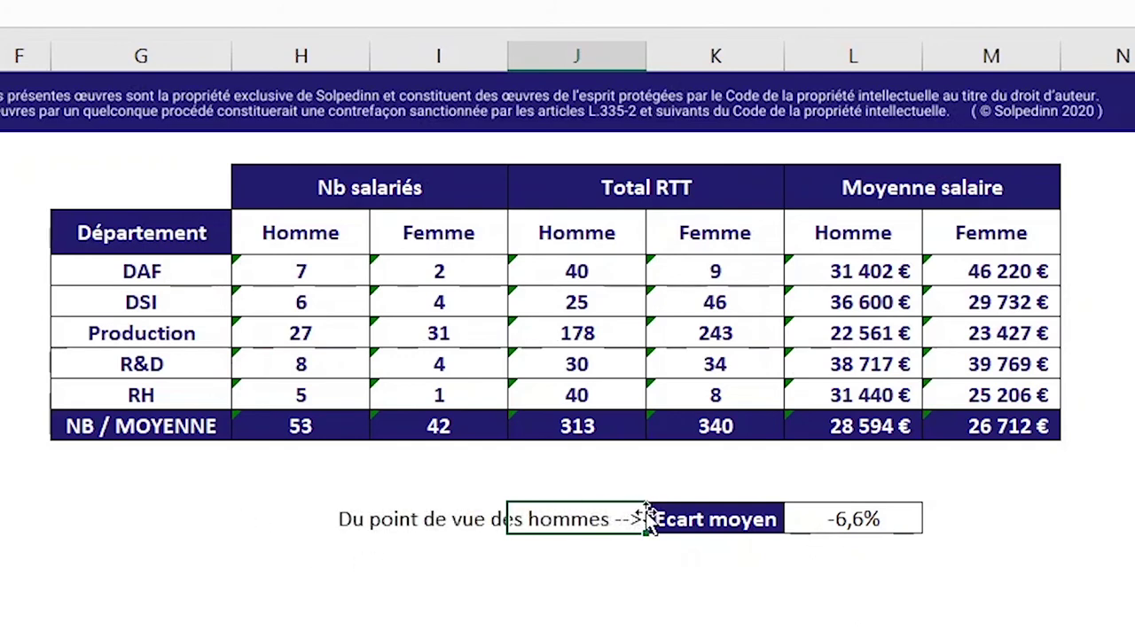
{"action": "key", "text": "F2"}
{"action": "key", "text": "Return"}
{"action": "key", "text": "Up"}
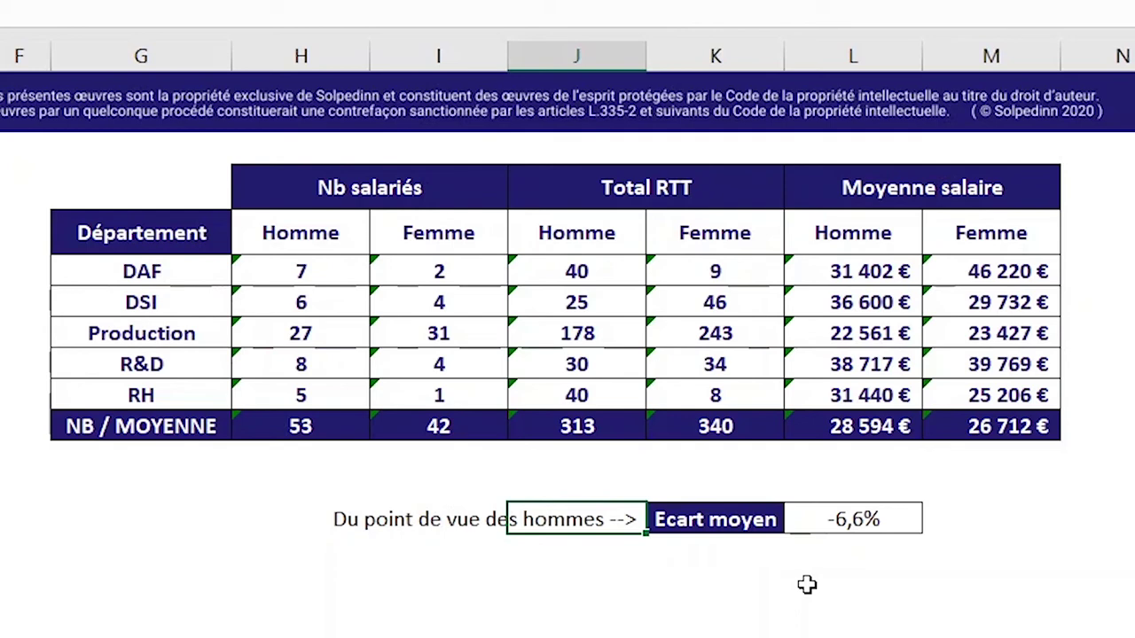
Duplicate the gap row below and enter =(L11-M11)/M11 for the women's-view 7,0% gap.
{"action": "left_click", "coordinate": [635, 611]}
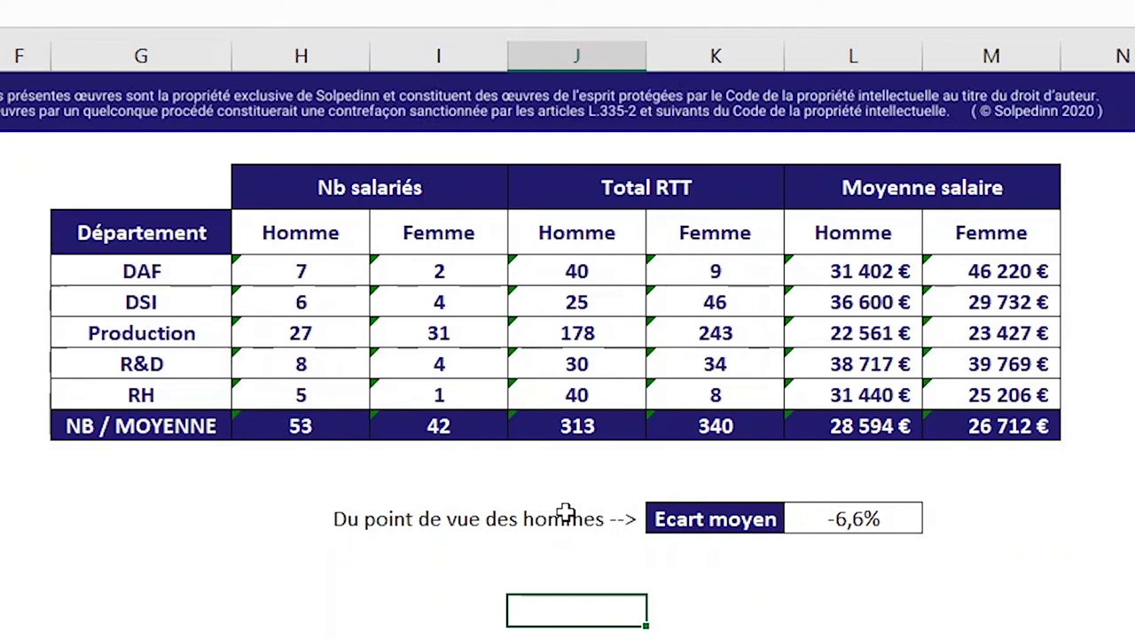
{"action": "mouse_move", "coordinate": [700, 526]}
{"action": "left_mouse_down"}
{"action": "mouse_move", "coordinate": [810, 532]}
{"action": "mouse_move", "coordinate": [810, 562]}
{"action": "left_mouse_up"}
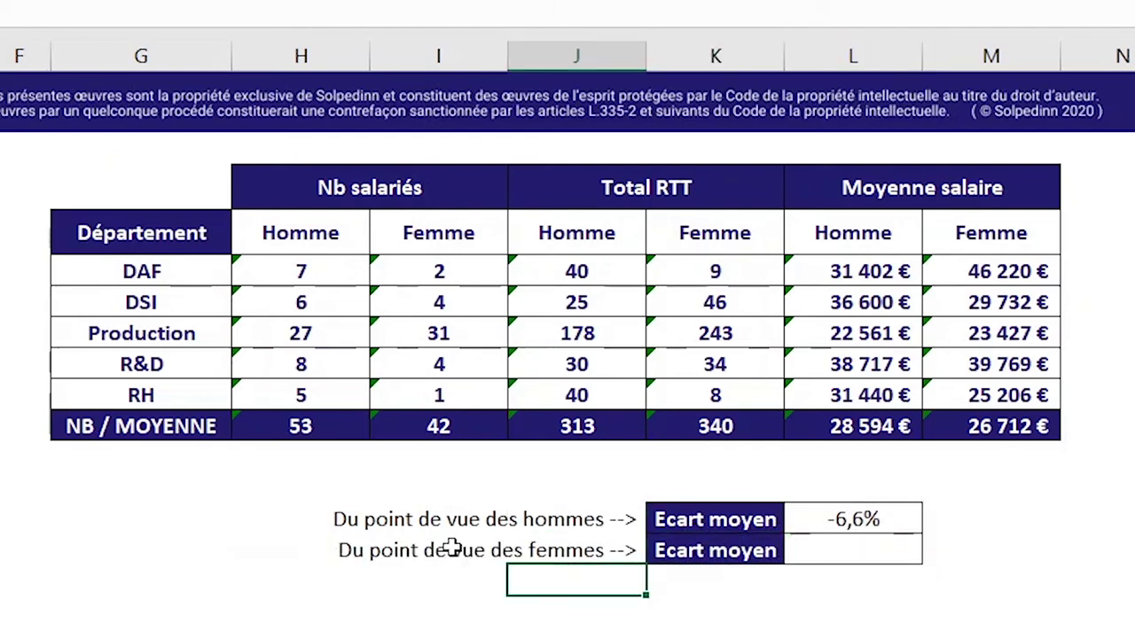
{"action": "key", "text": "Right"}
{"action": "type", "text": "=("}
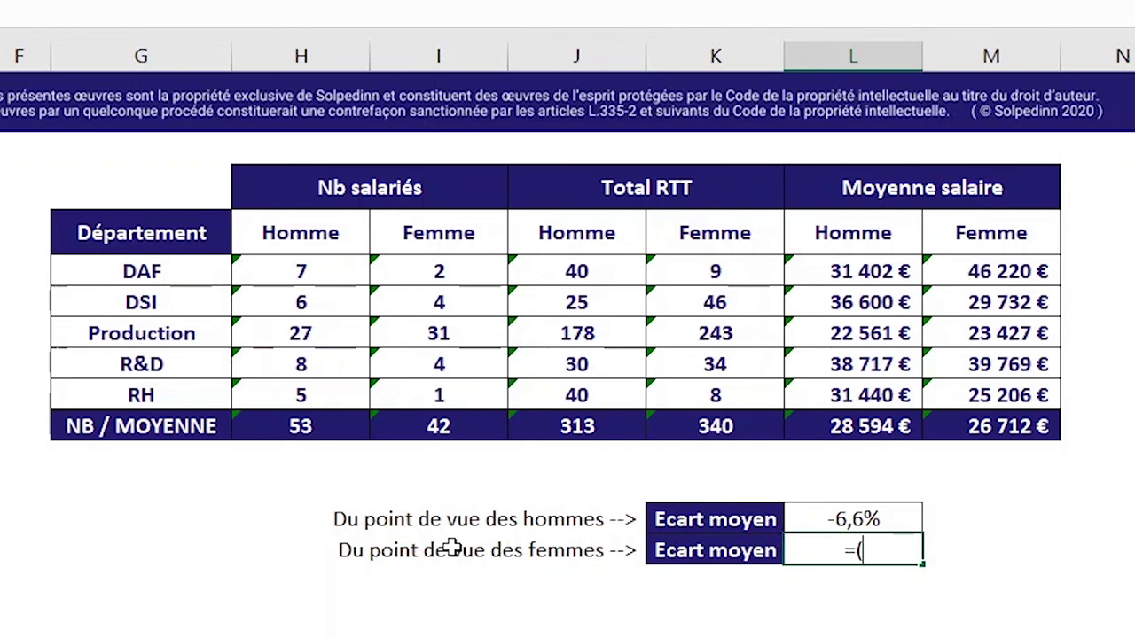
{"action": "left_click", "coordinate": [838, 426]}
{"action": "type", "text": "-"}
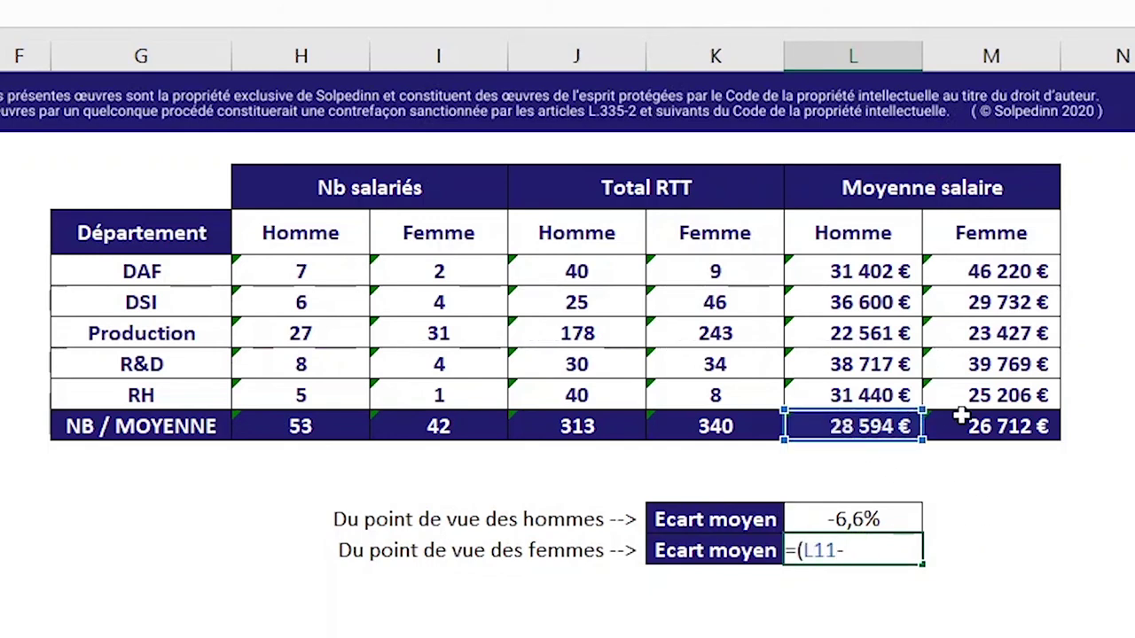
{"action": "left_click", "coordinate": [975, 427]}
{"action": "type", "text": ")"}
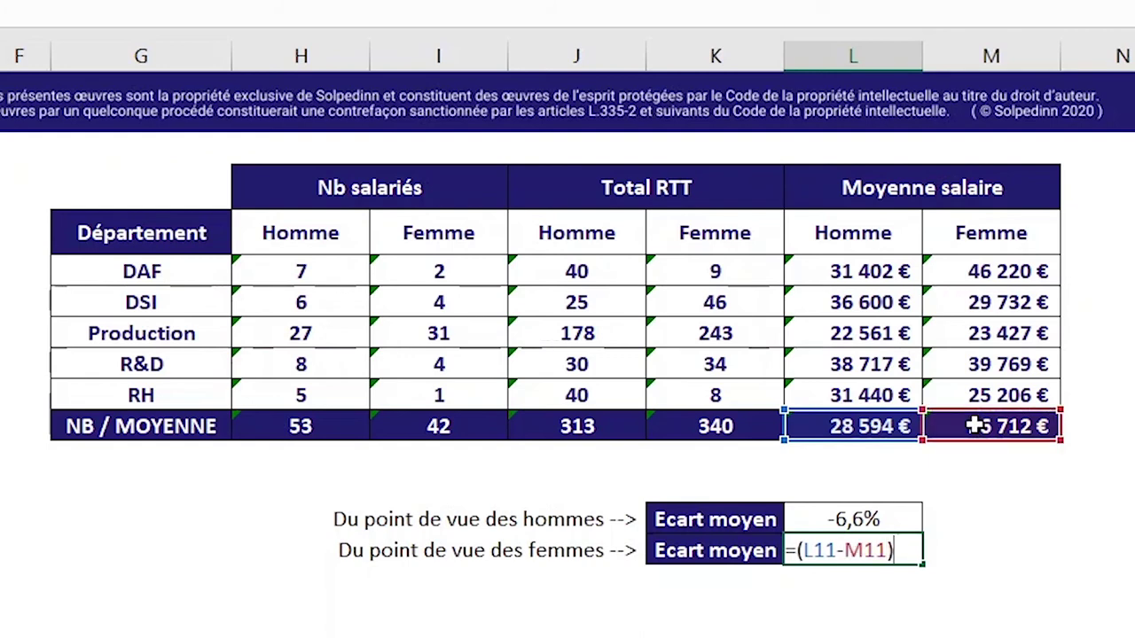
{"action": "type", "text": "/"}
{"action": "left_click", "coordinate": [977, 426]}
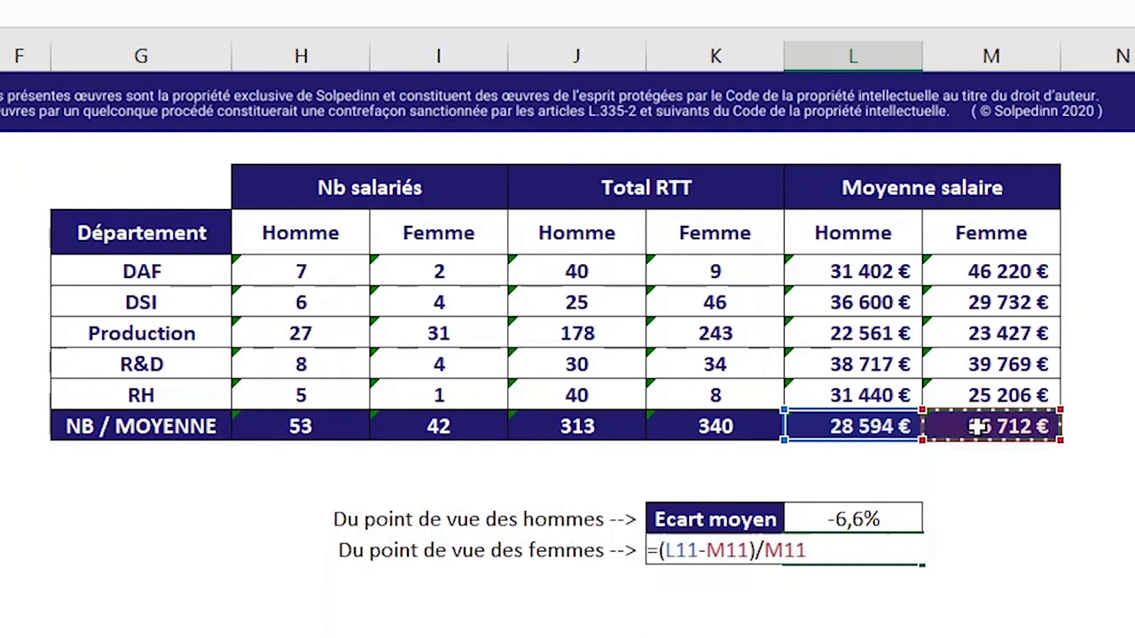
{"action": "key", "text": "ctrl+Return"}
{"action": "key", "text": "Return"}
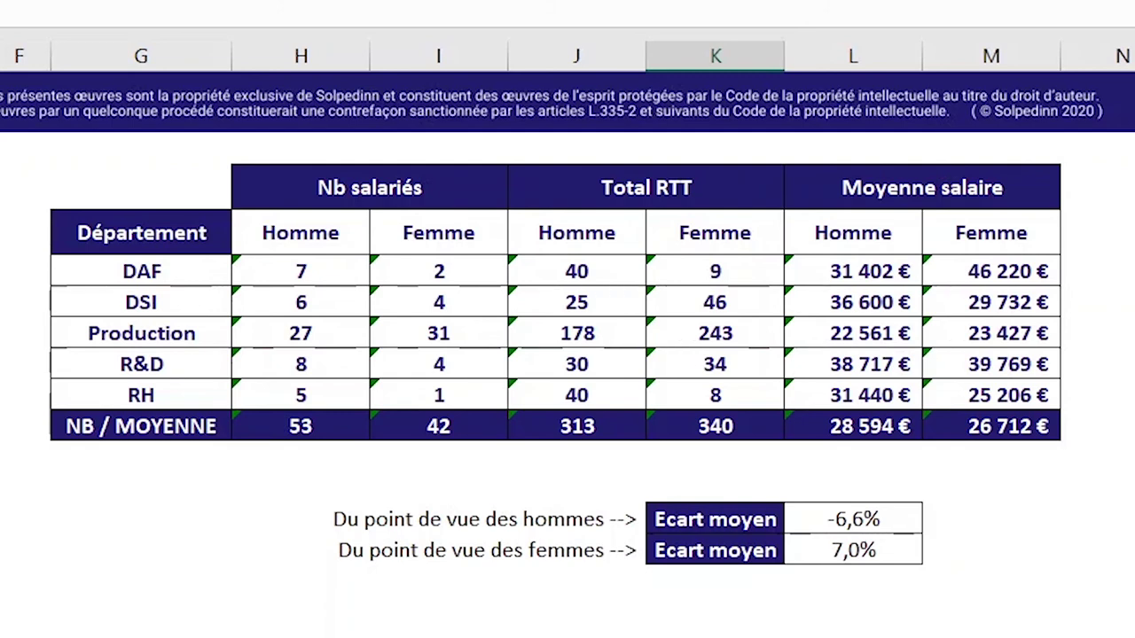
{"action": "left_click", "coordinate": [846, 520]}
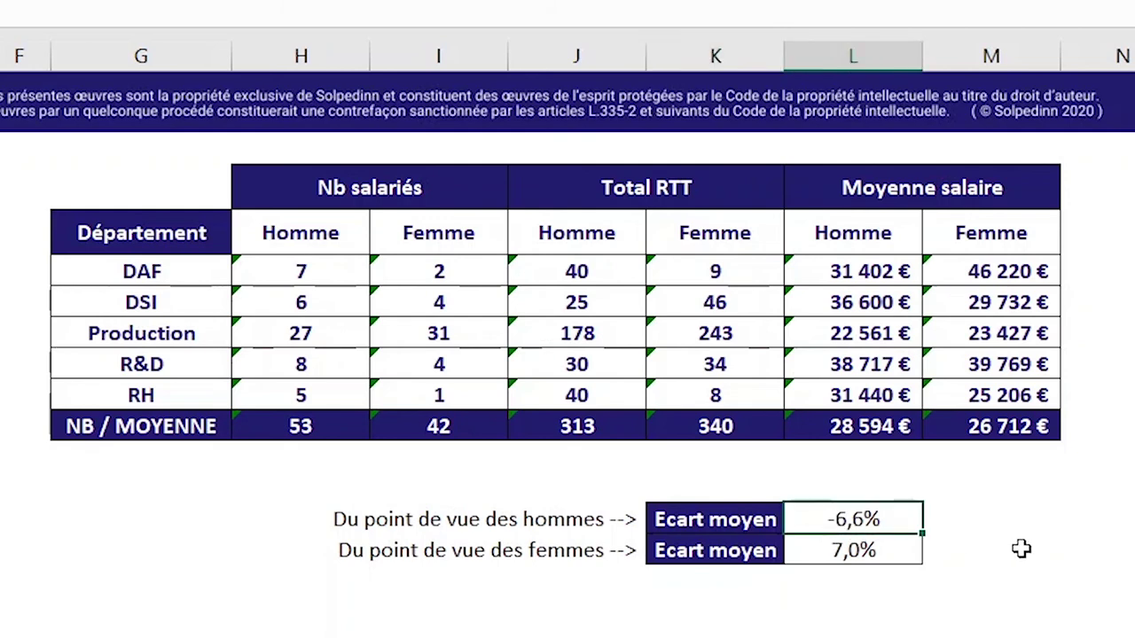
{"action": "left_click", "coordinate": [853, 548]}
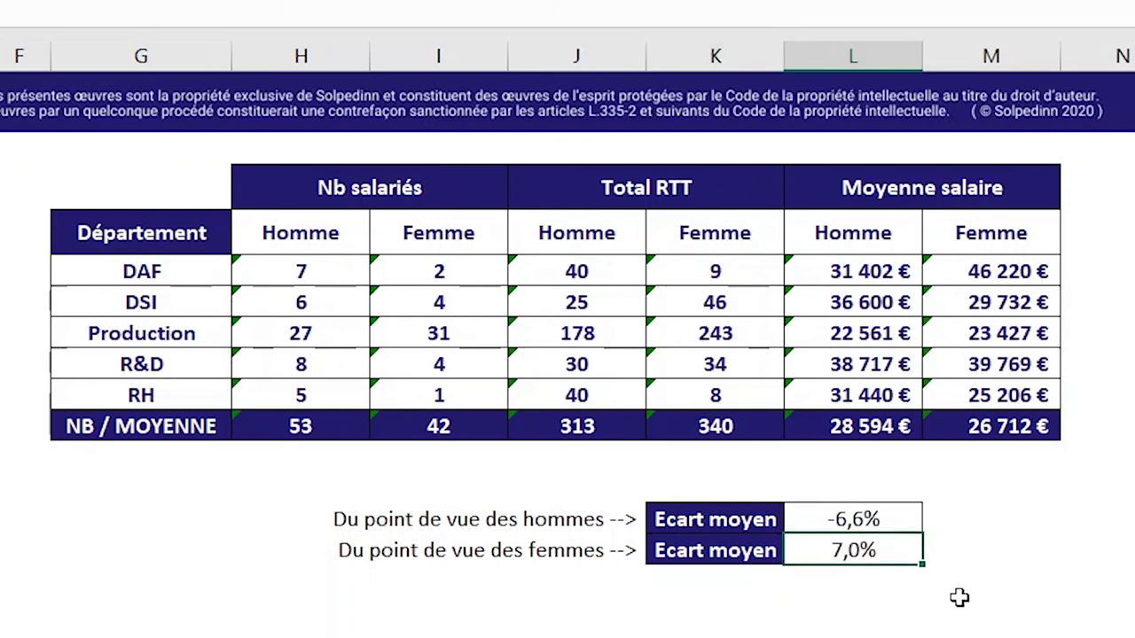
{"action": "left_click", "coordinate": [772, 631]}
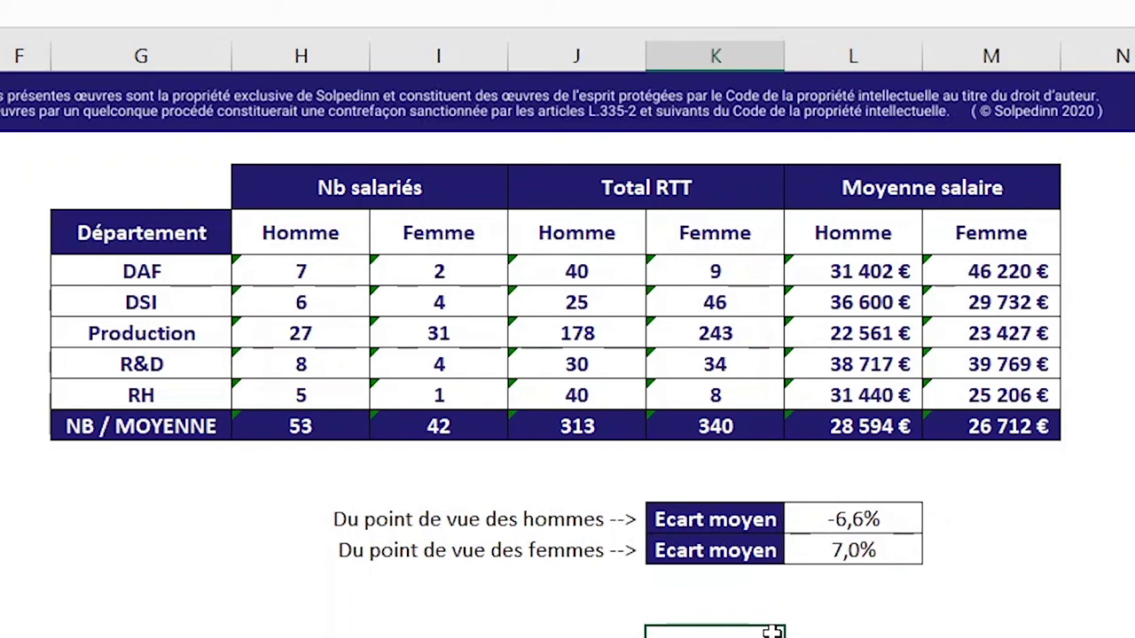